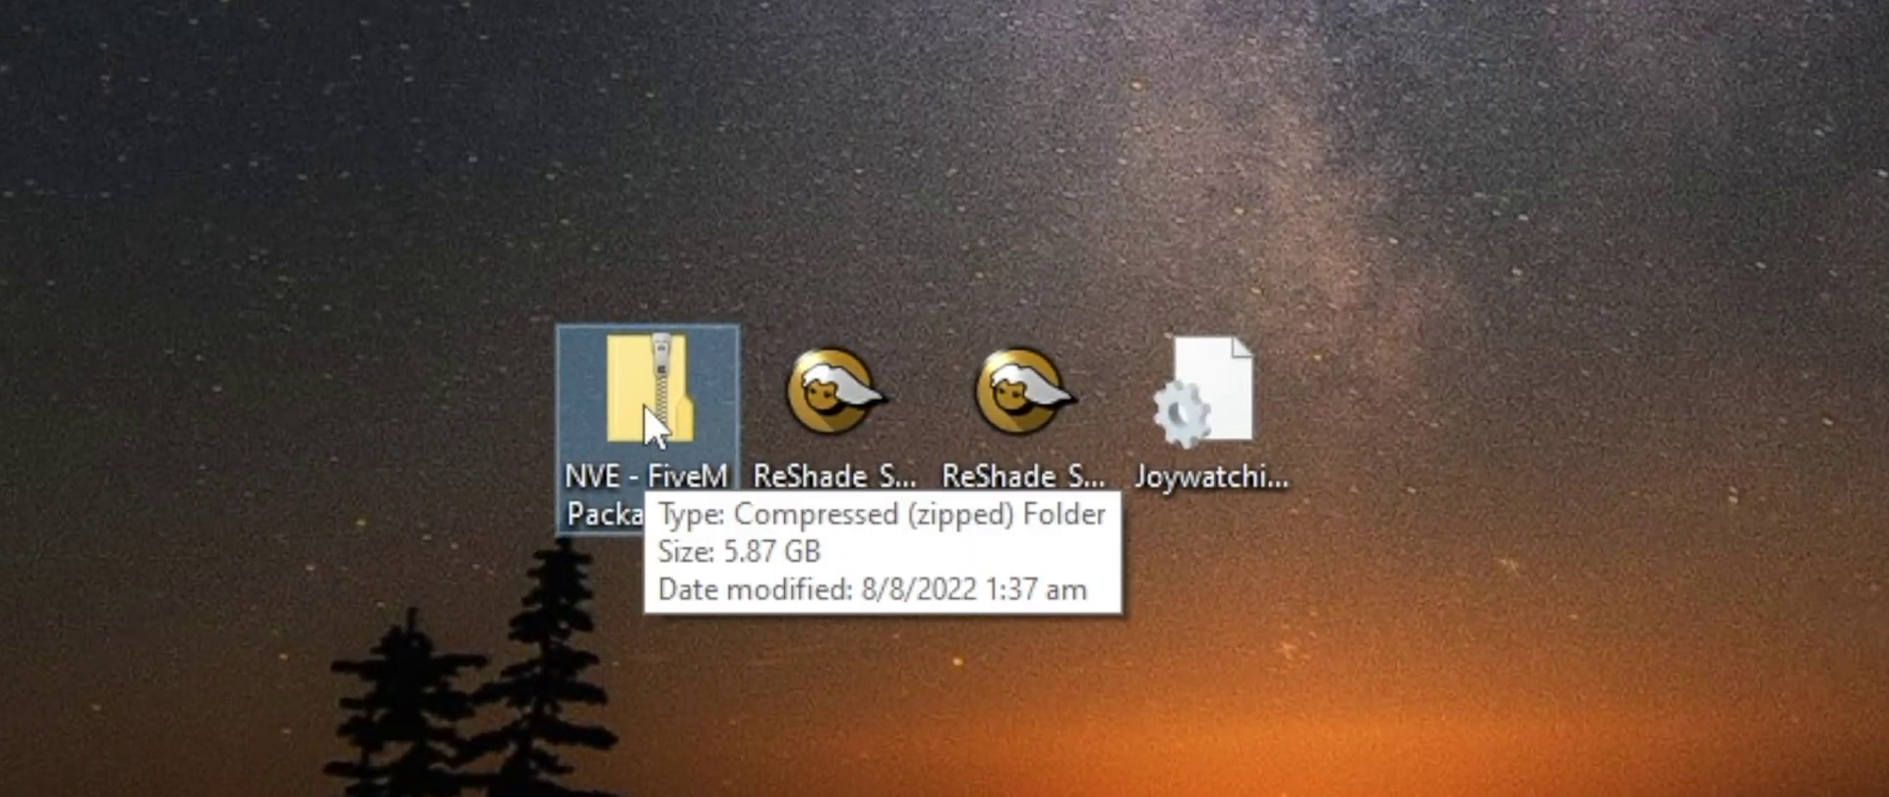
# - Check the NVE - FiveM Package.zip, both ReShade 4.9.1 installers and the Joywatchin_NVE_V2.ini preset on the desktop
pyautogui.click(835, 423)
pyautogui.moveTo(885, 536)
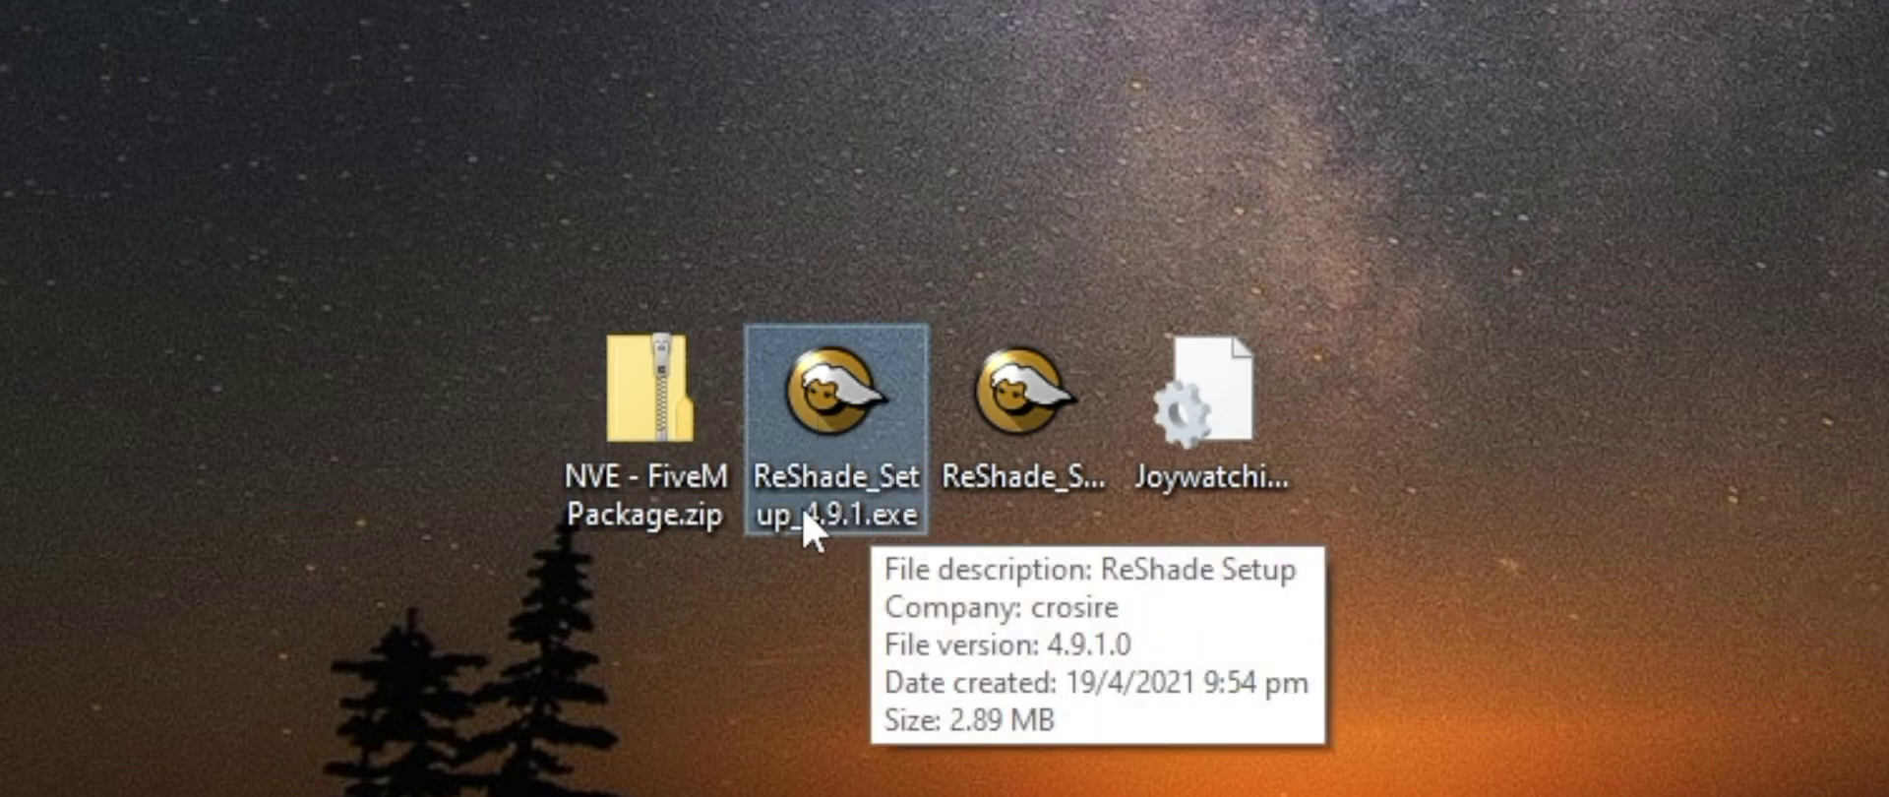
pyautogui.click(1025, 432)
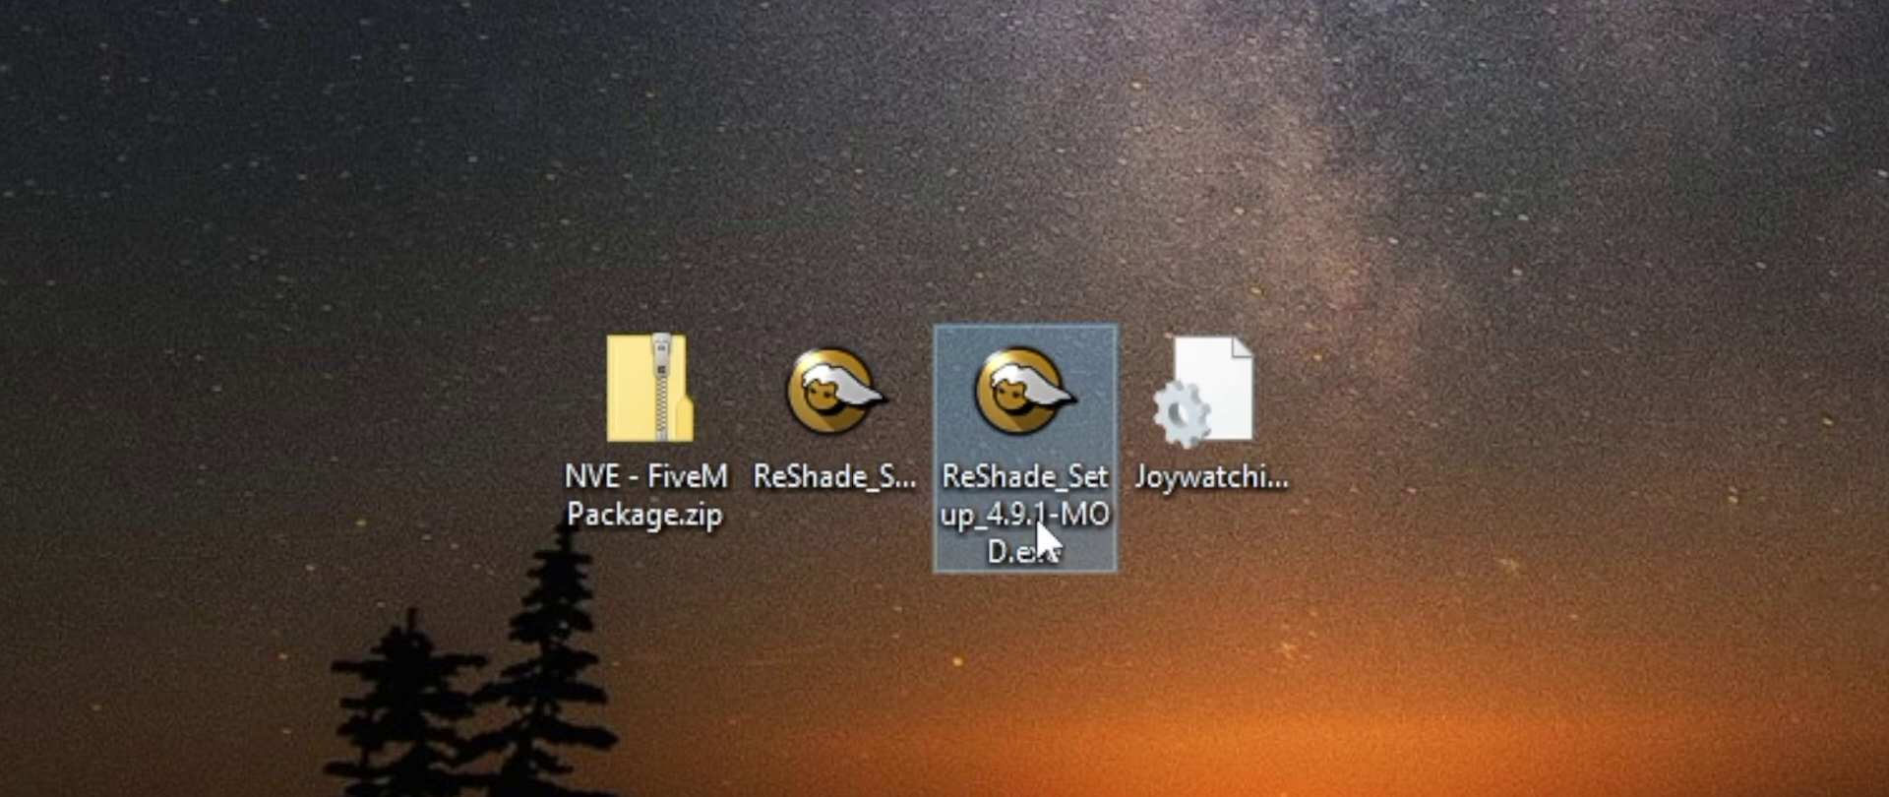
pyautogui.click(1180, 492)
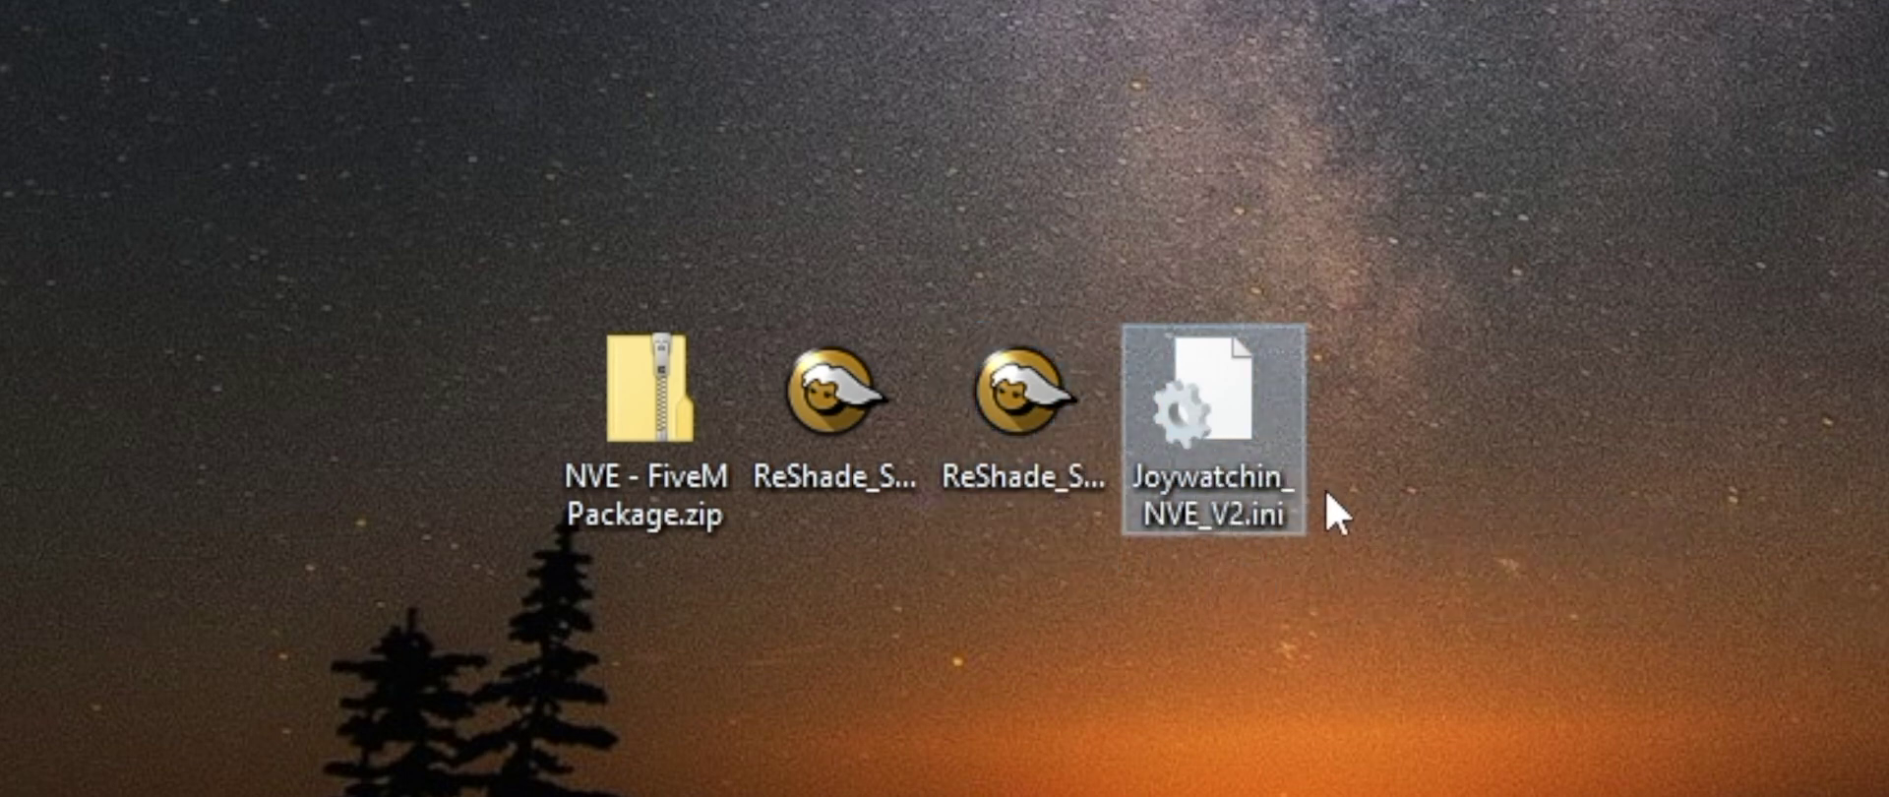
pyautogui.click(1033, 725)
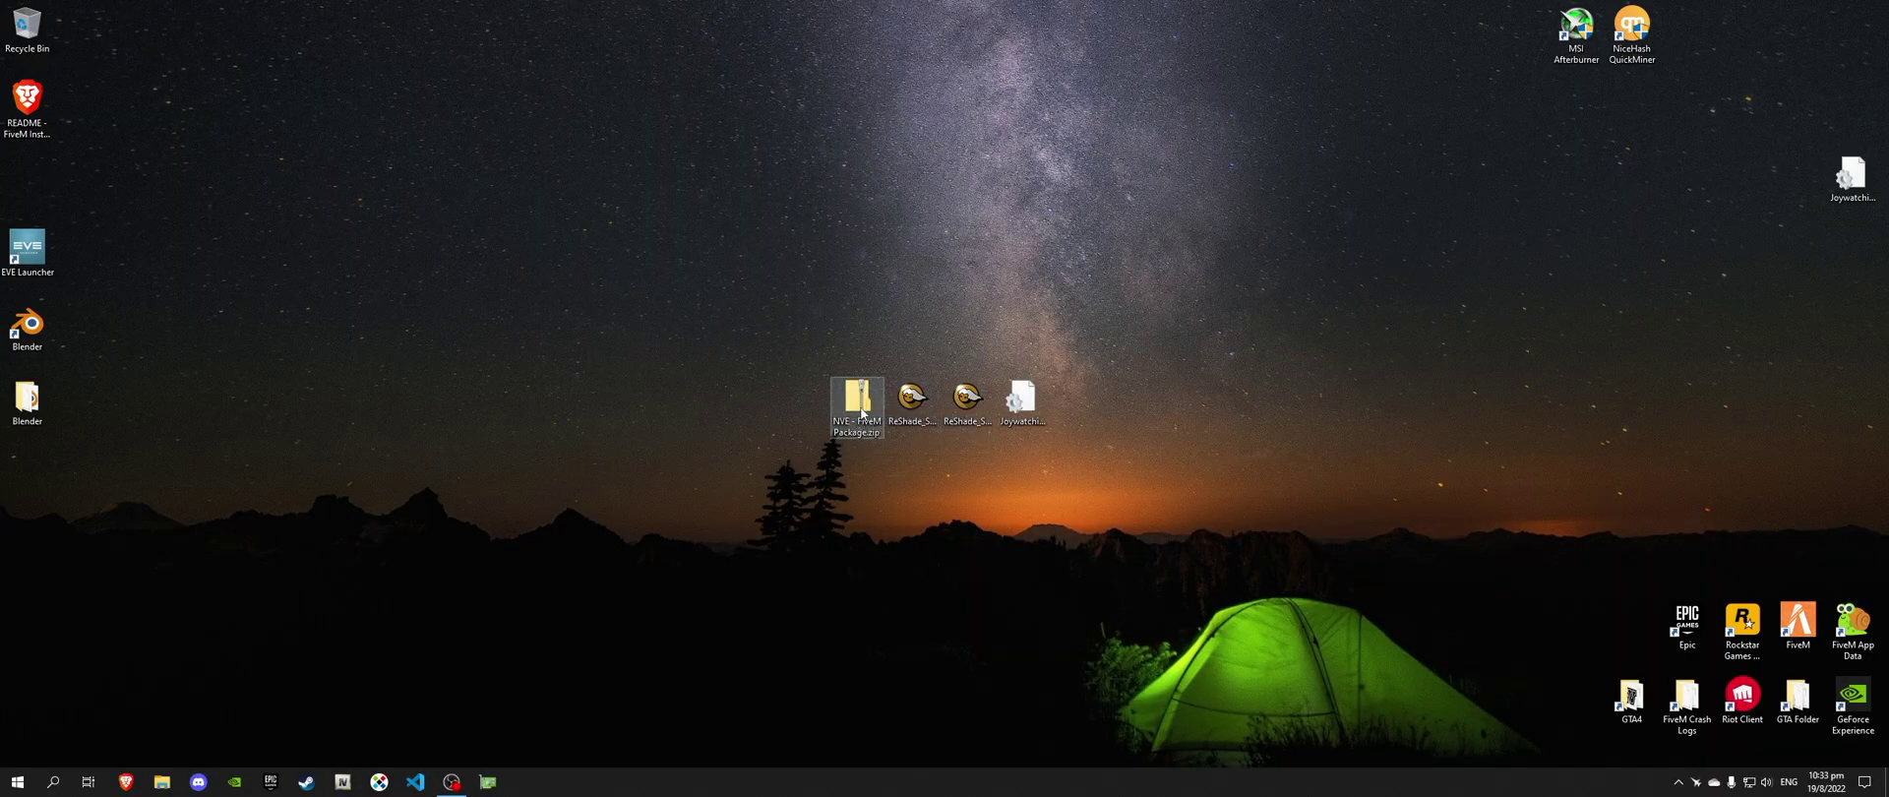
# - Open NVE - FiveM Package.zip and the GTAV game folder in two side-by-side windows and locate GTA5.exe
pyautogui.doubleClick(863, 396)
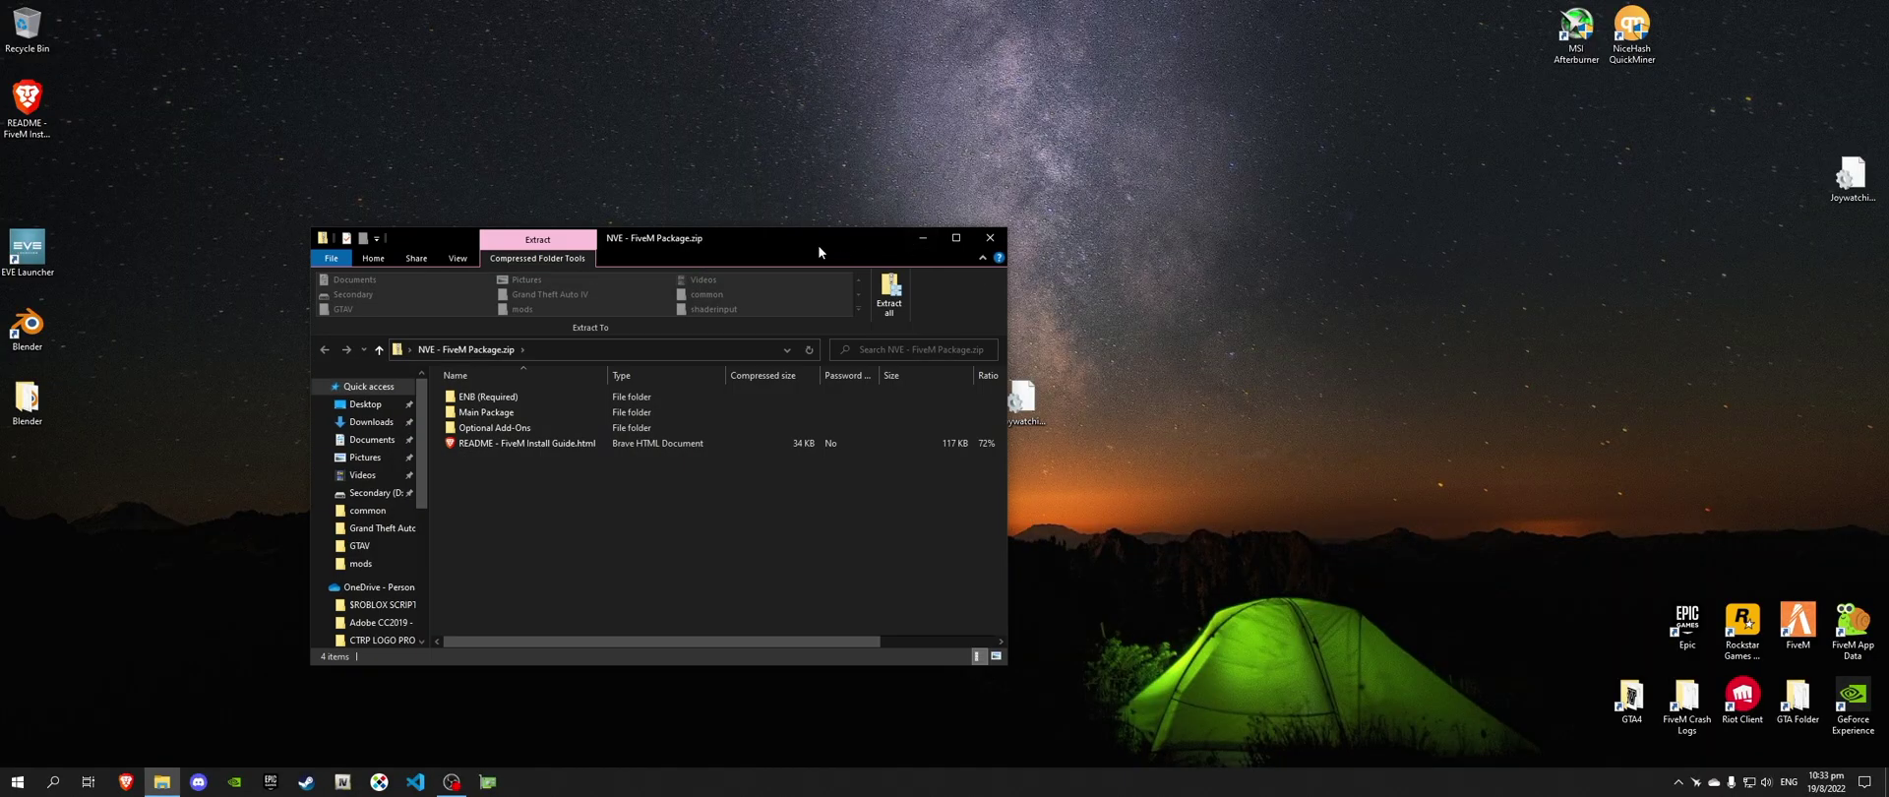
pyautogui.moveTo(817, 245); pyautogui.dragTo(615, 230)
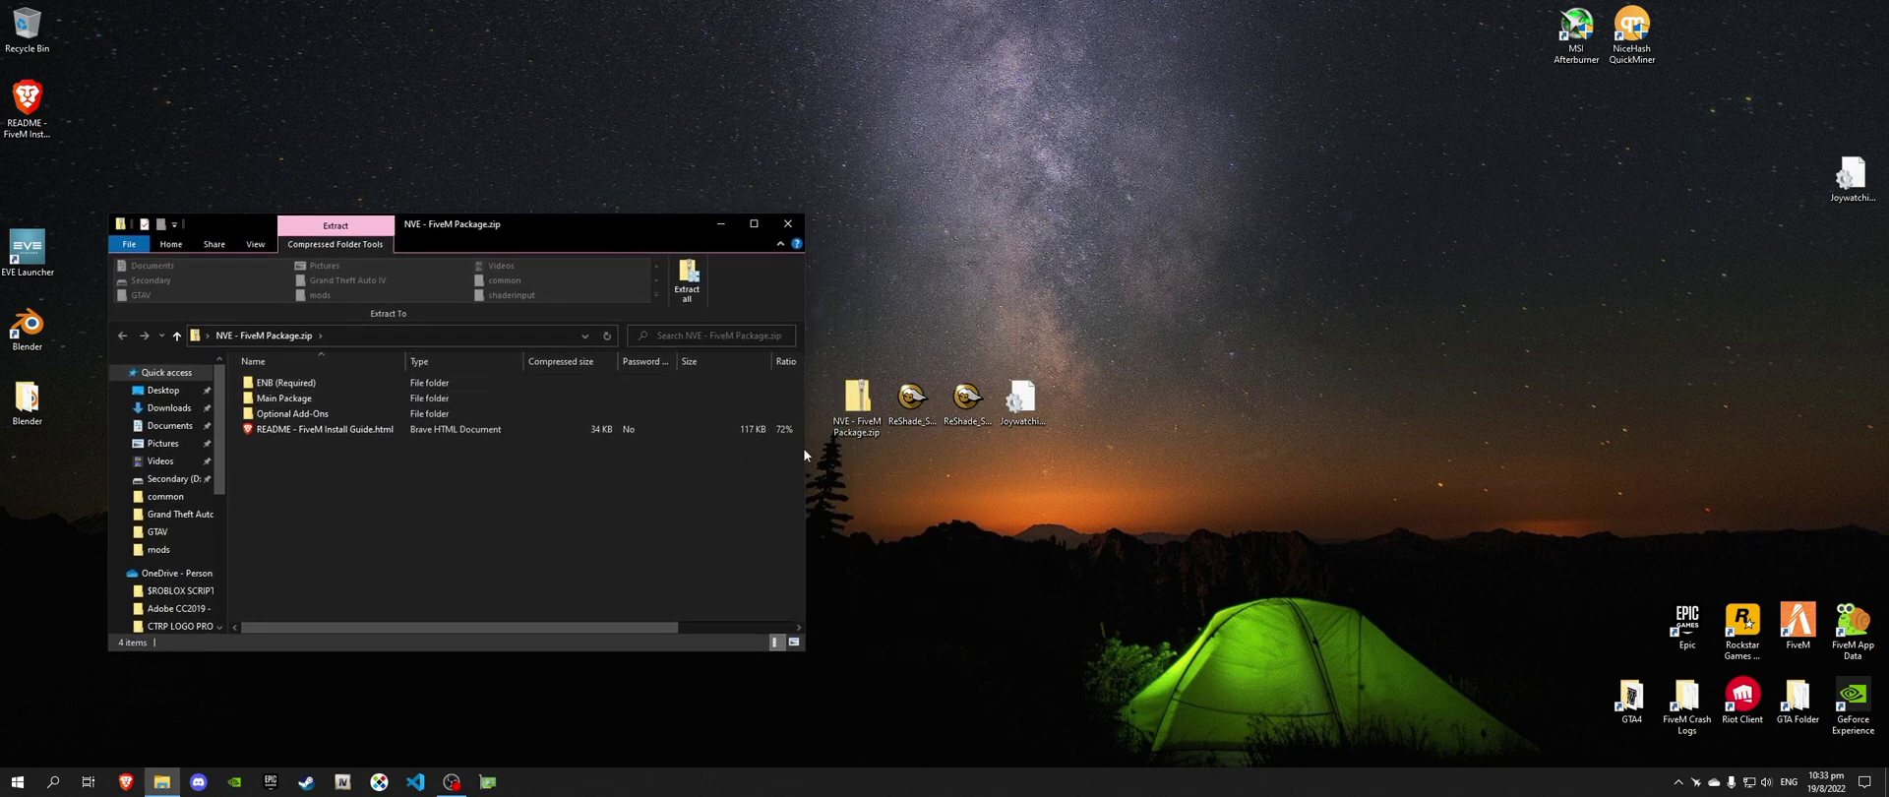
pyautogui.doubleClick(1798, 696)
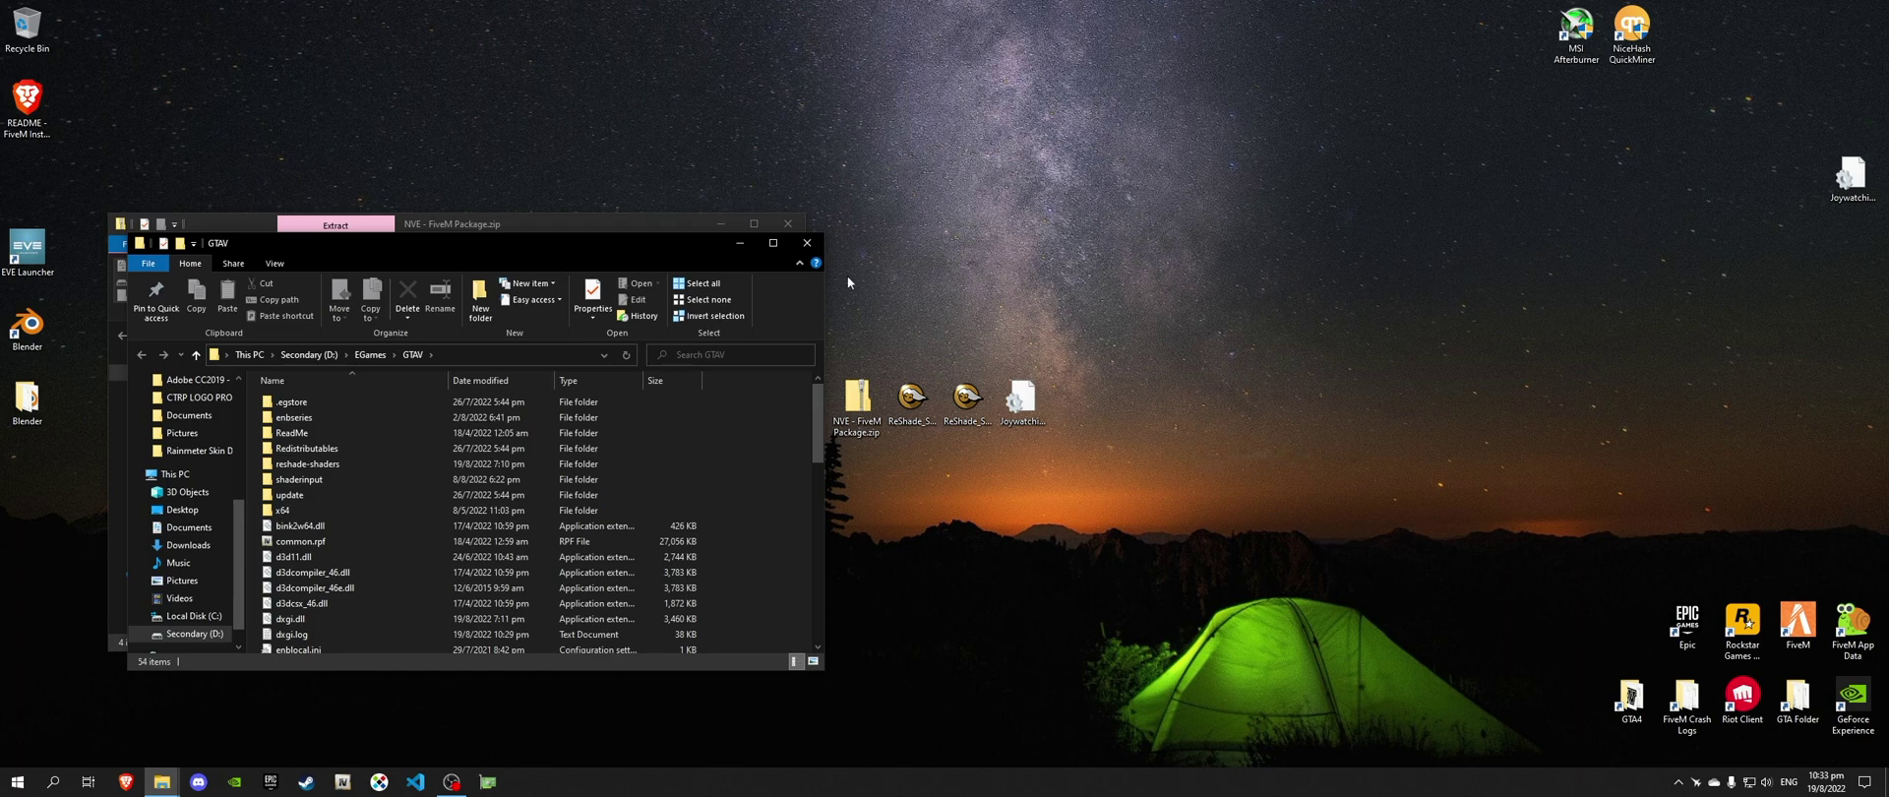
pyautogui.moveTo(573, 260); pyautogui.dragTo(1310, 236)
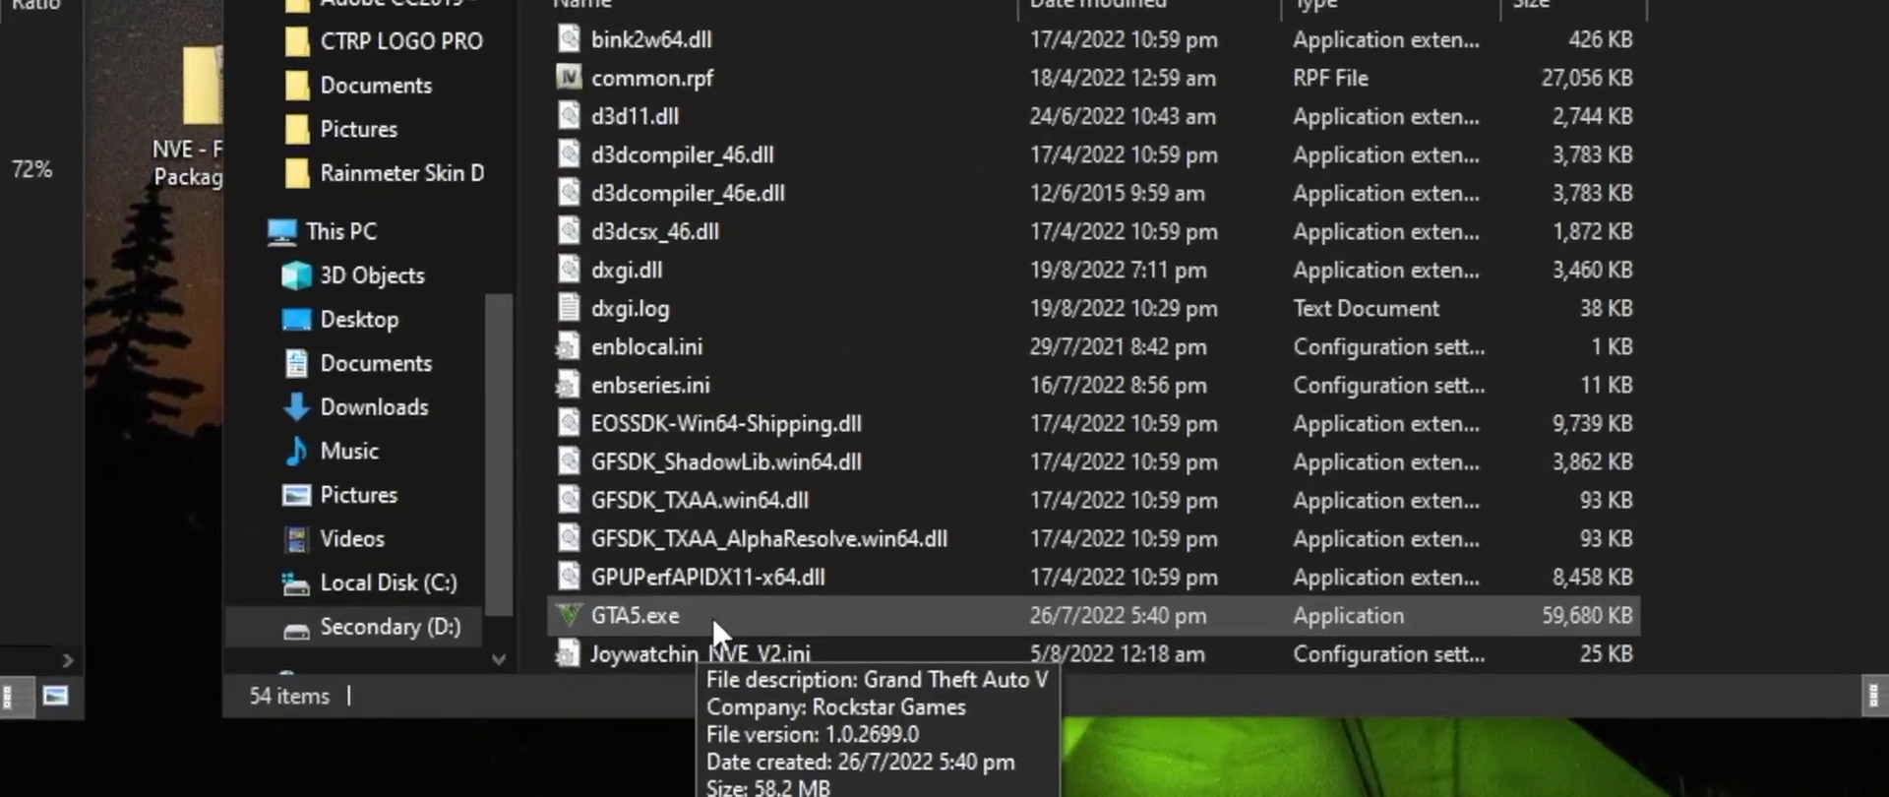
pyautogui.click(812, 636)
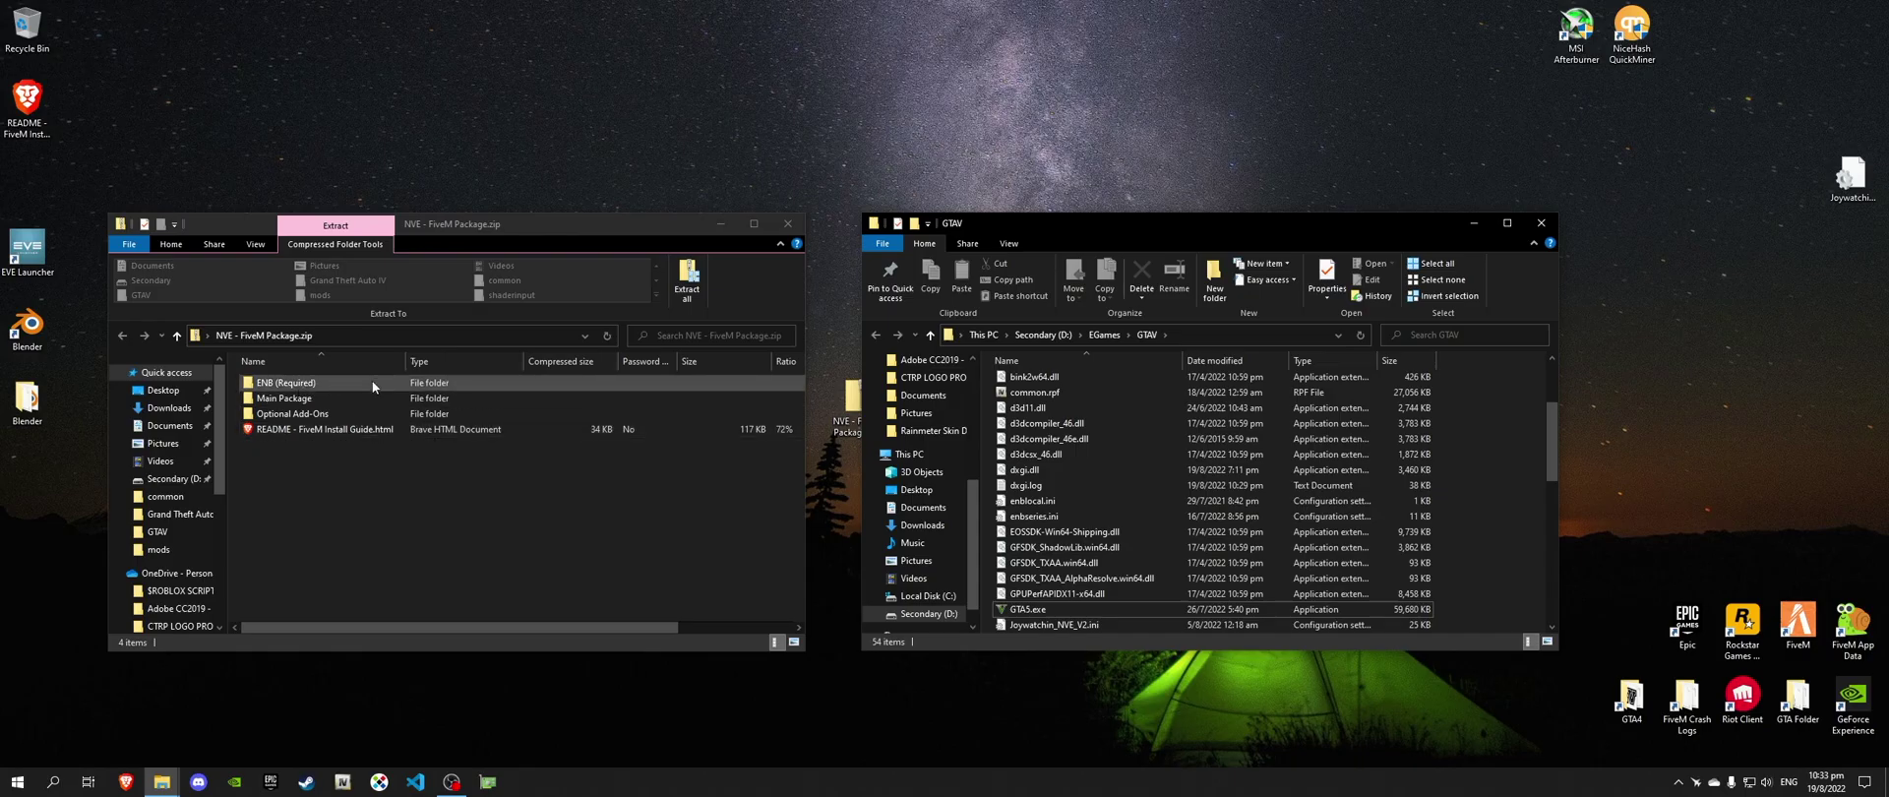
# - Copy all files of the ENB (Required) Low Settings Preset into the GTAV folder, replacing the existing ones
pyautogui.doubleClick(359, 381)
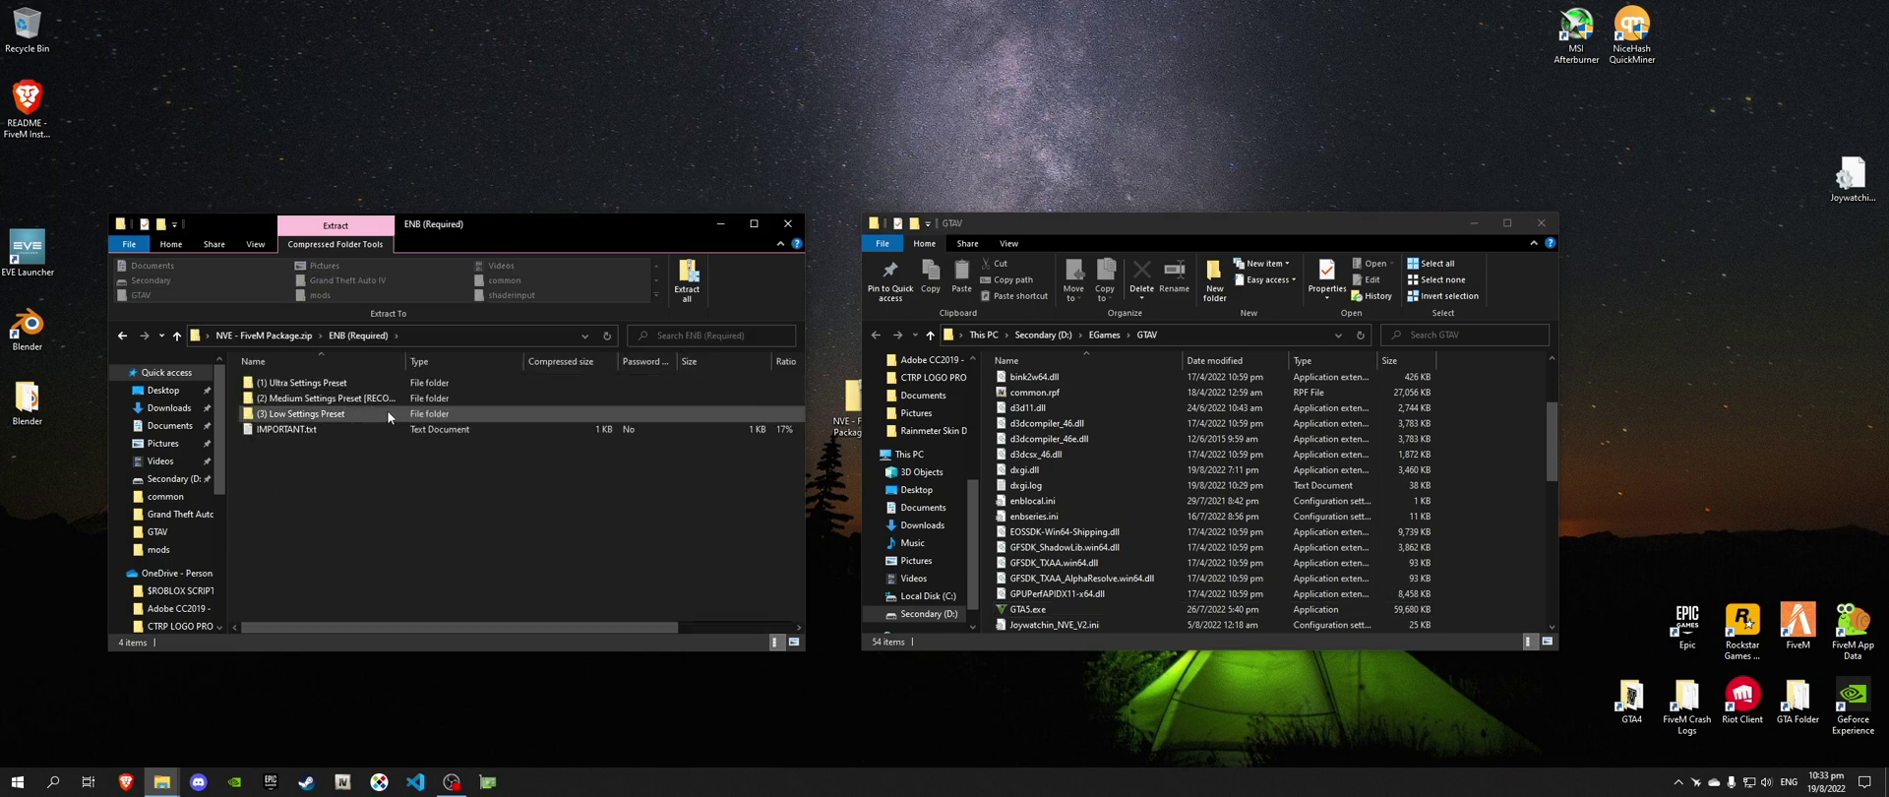
pyautogui.doubleClick(371, 413)
pyautogui.moveTo(357, 482); pyautogui.dragTo(435, 380)
pyautogui.moveTo(338, 425); pyautogui.dragTo(1496, 499)
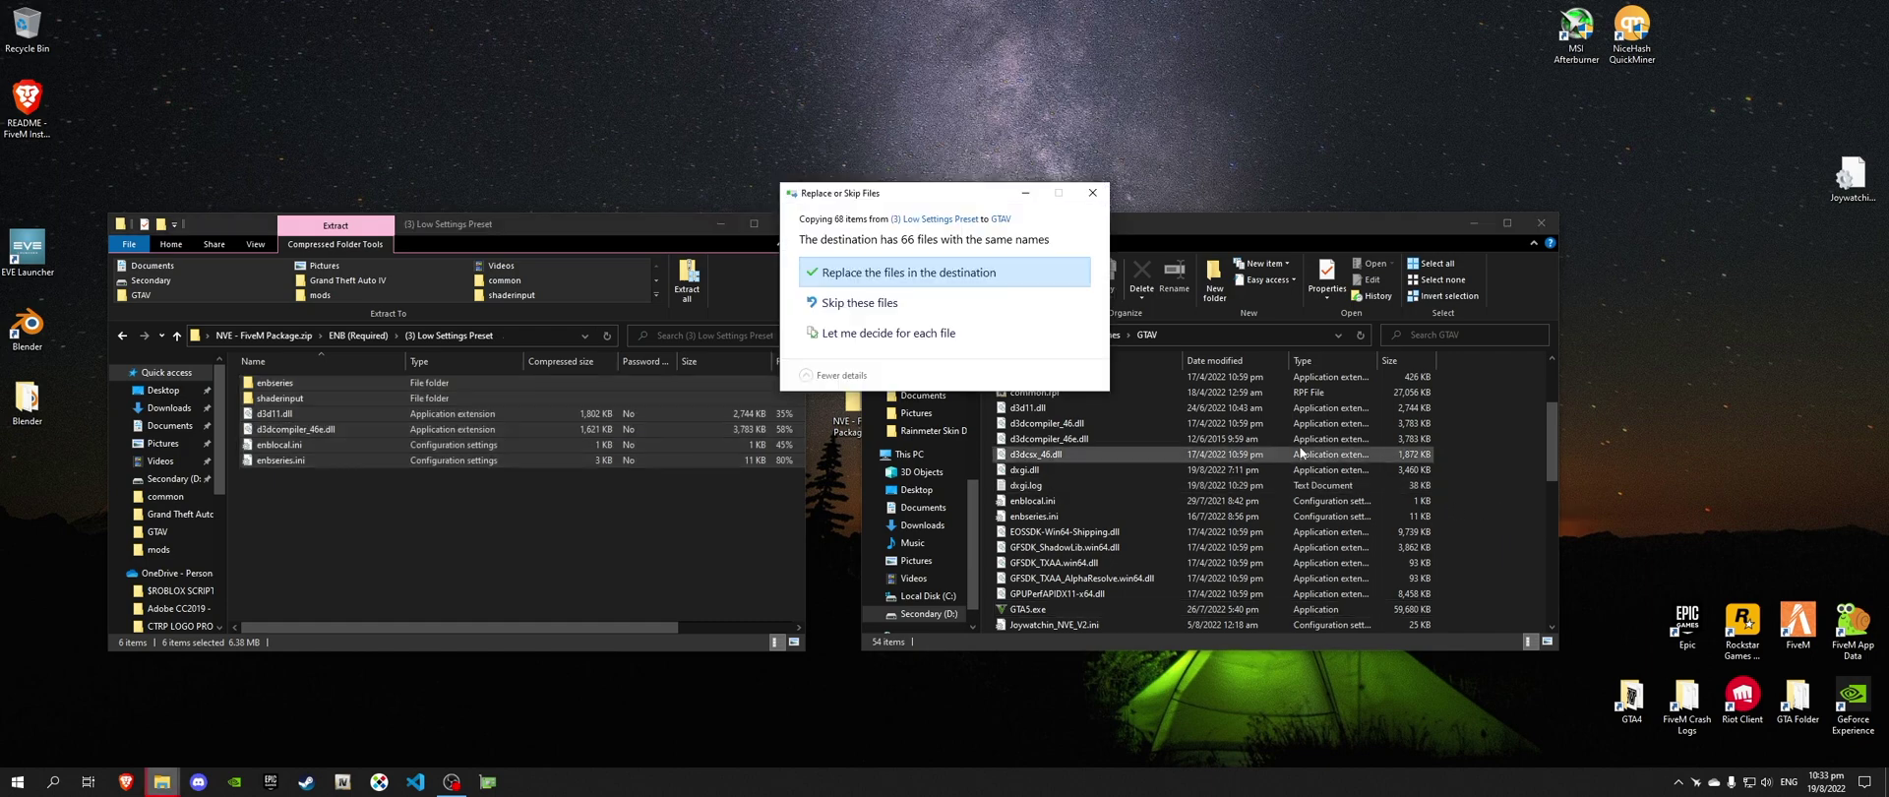
pyautogui.click(934, 273)
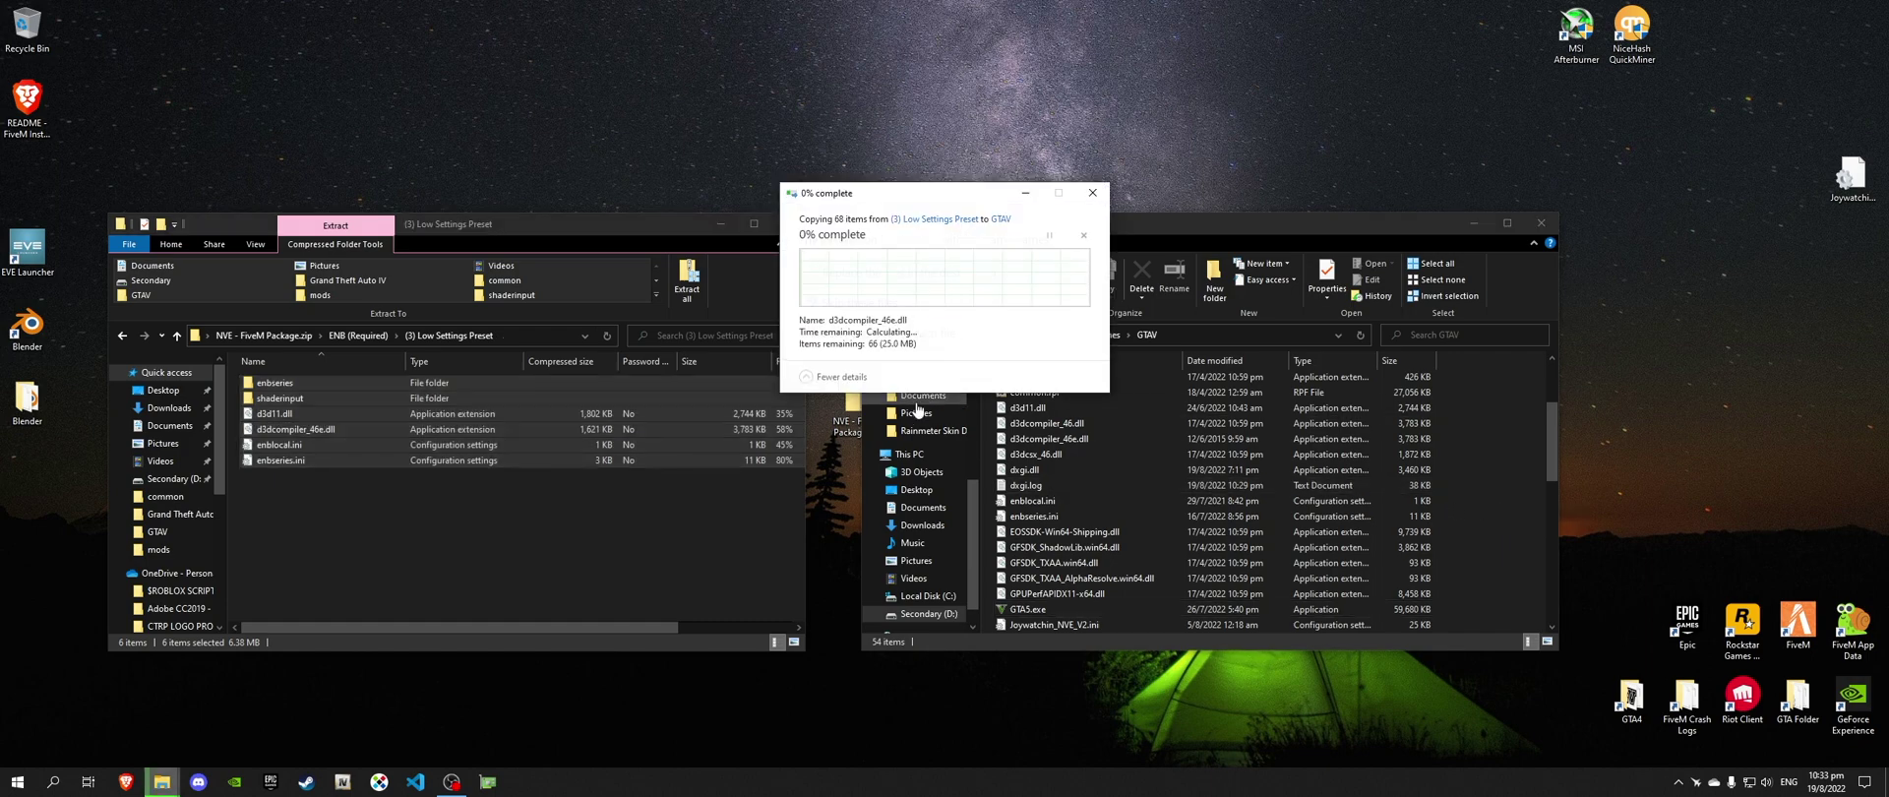
pyautogui.click(689, 512)
# - Open the Main Package folder in the NVE zip and close the GTAV folder window
pyautogui.click(363, 337)
pyautogui.click(292, 334)
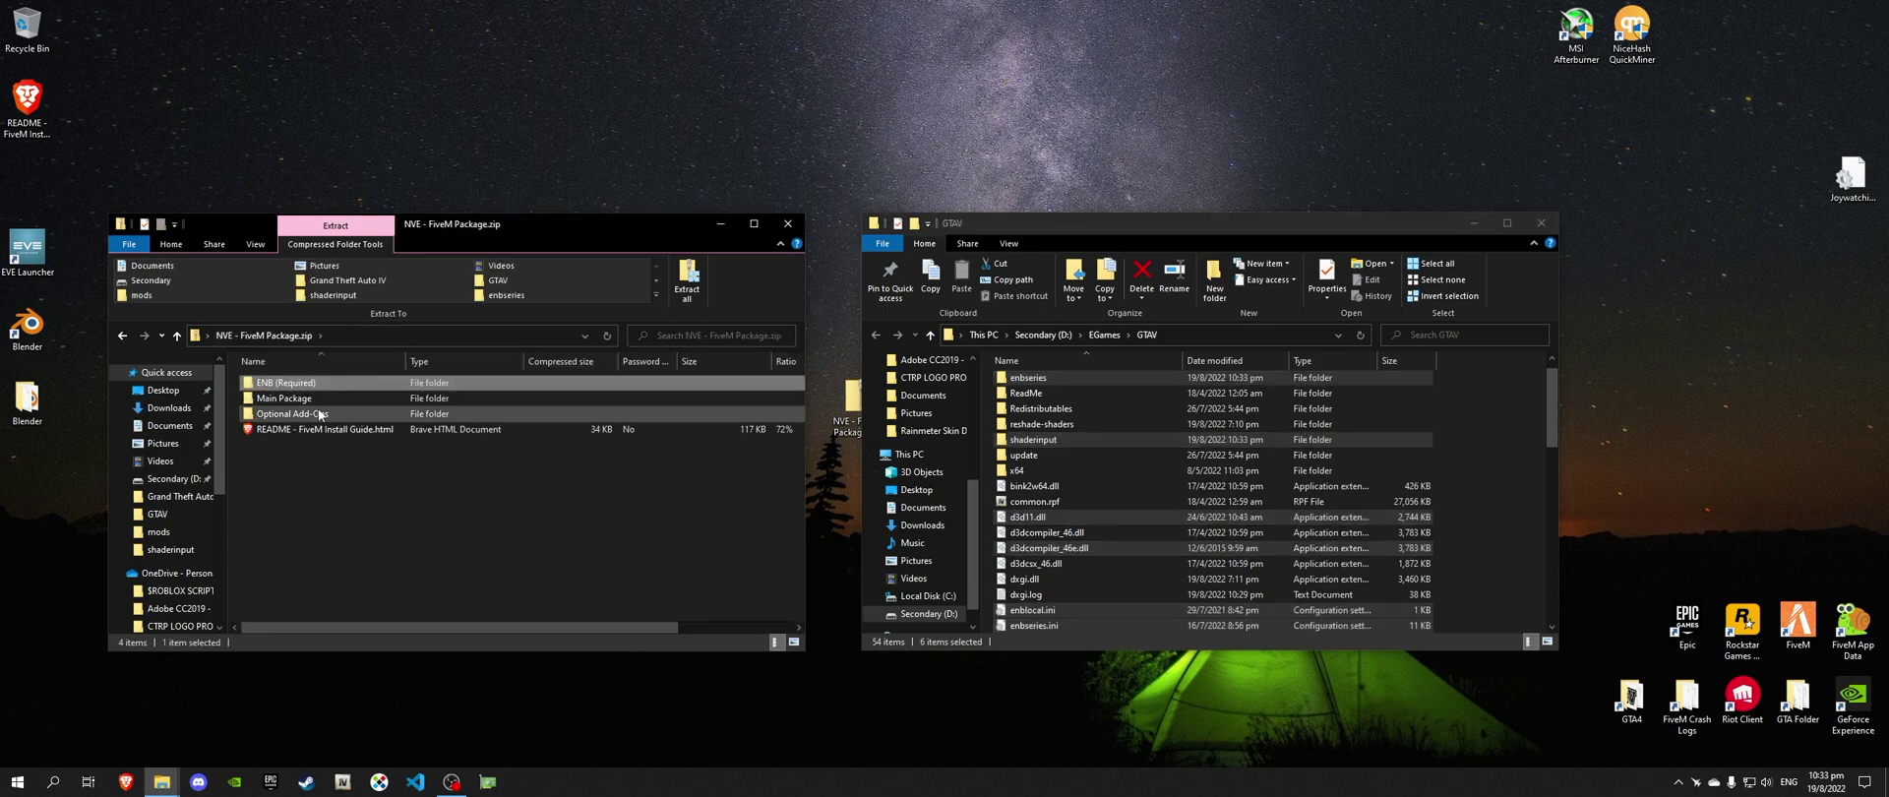
pyautogui.doubleClick(326, 398)
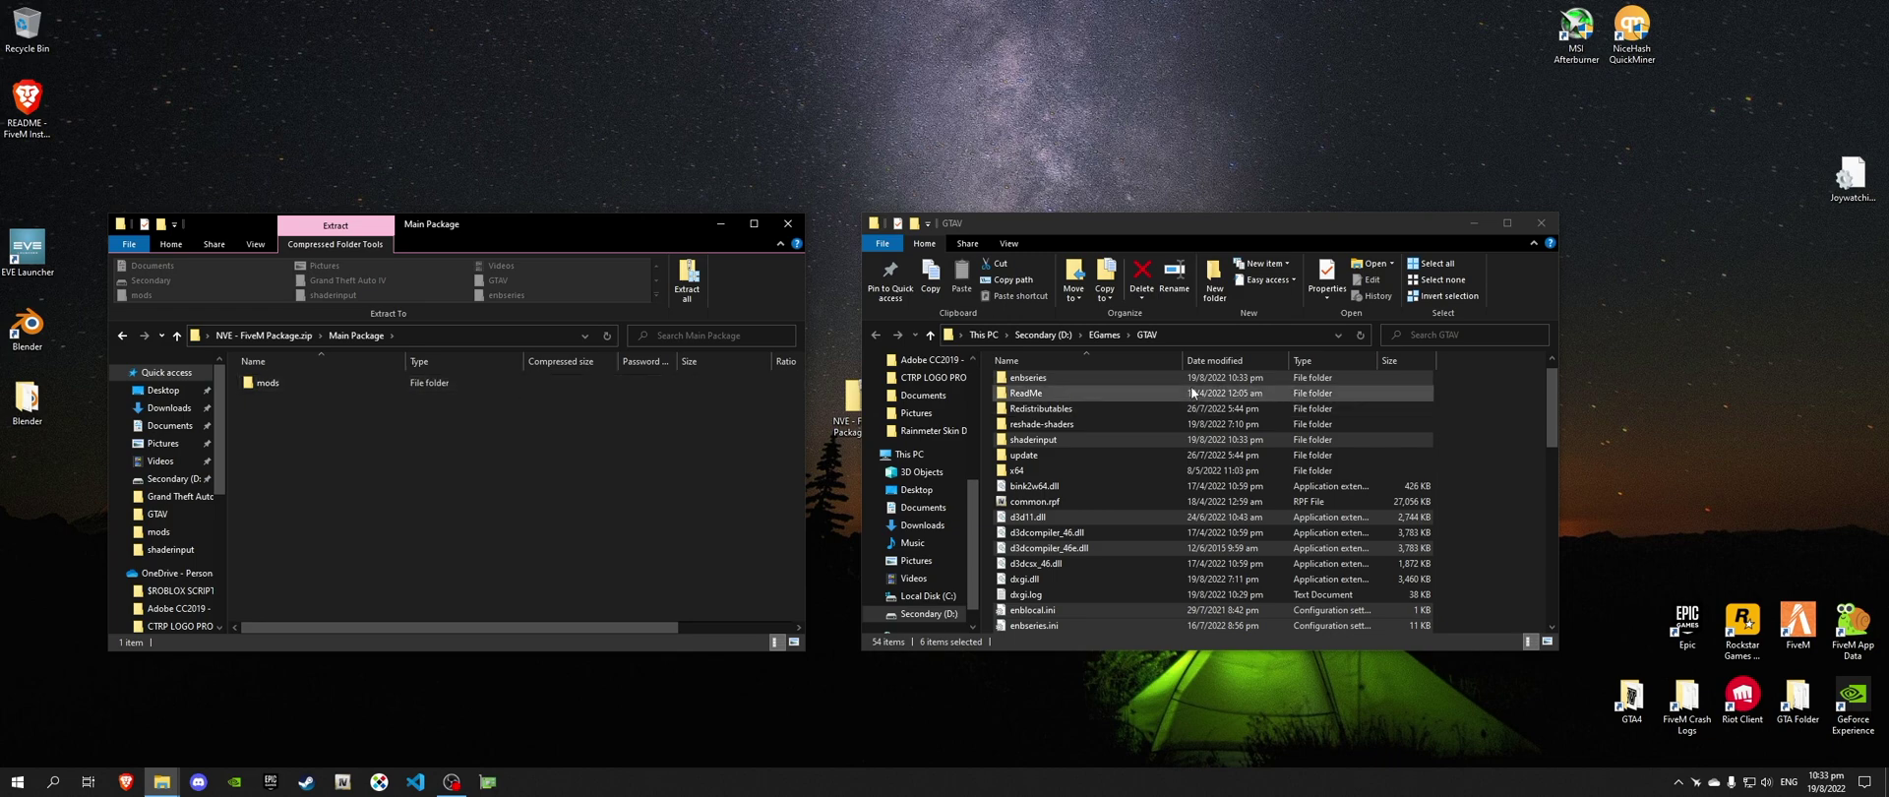
pyautogui.click(1246, 243)
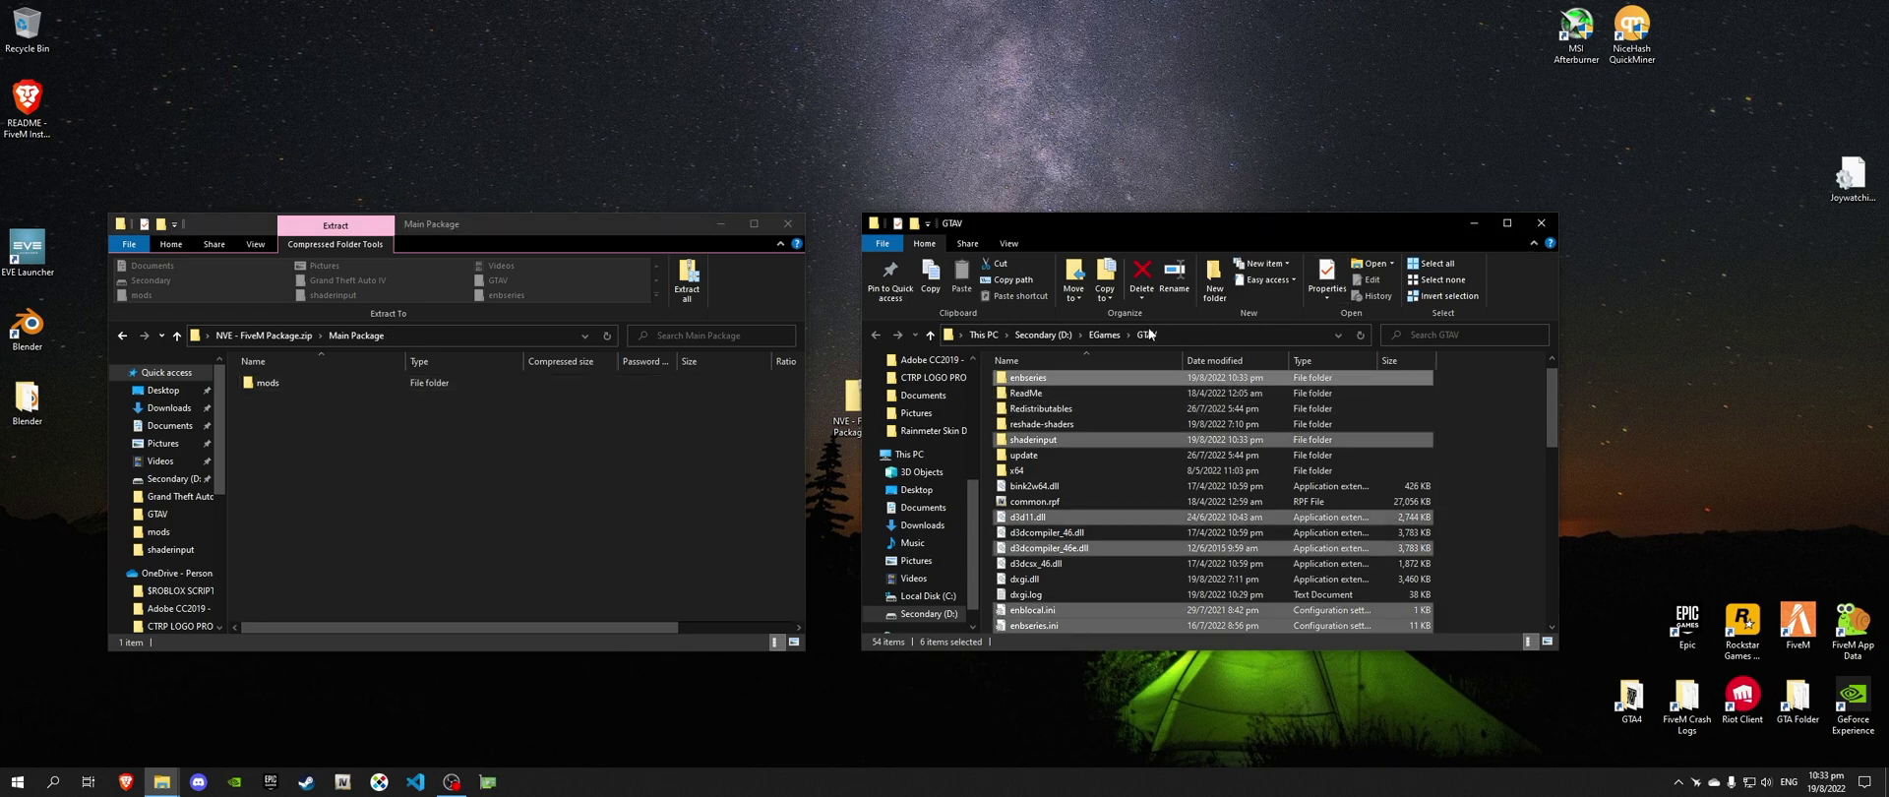
pyautogui.click(1541, 224)
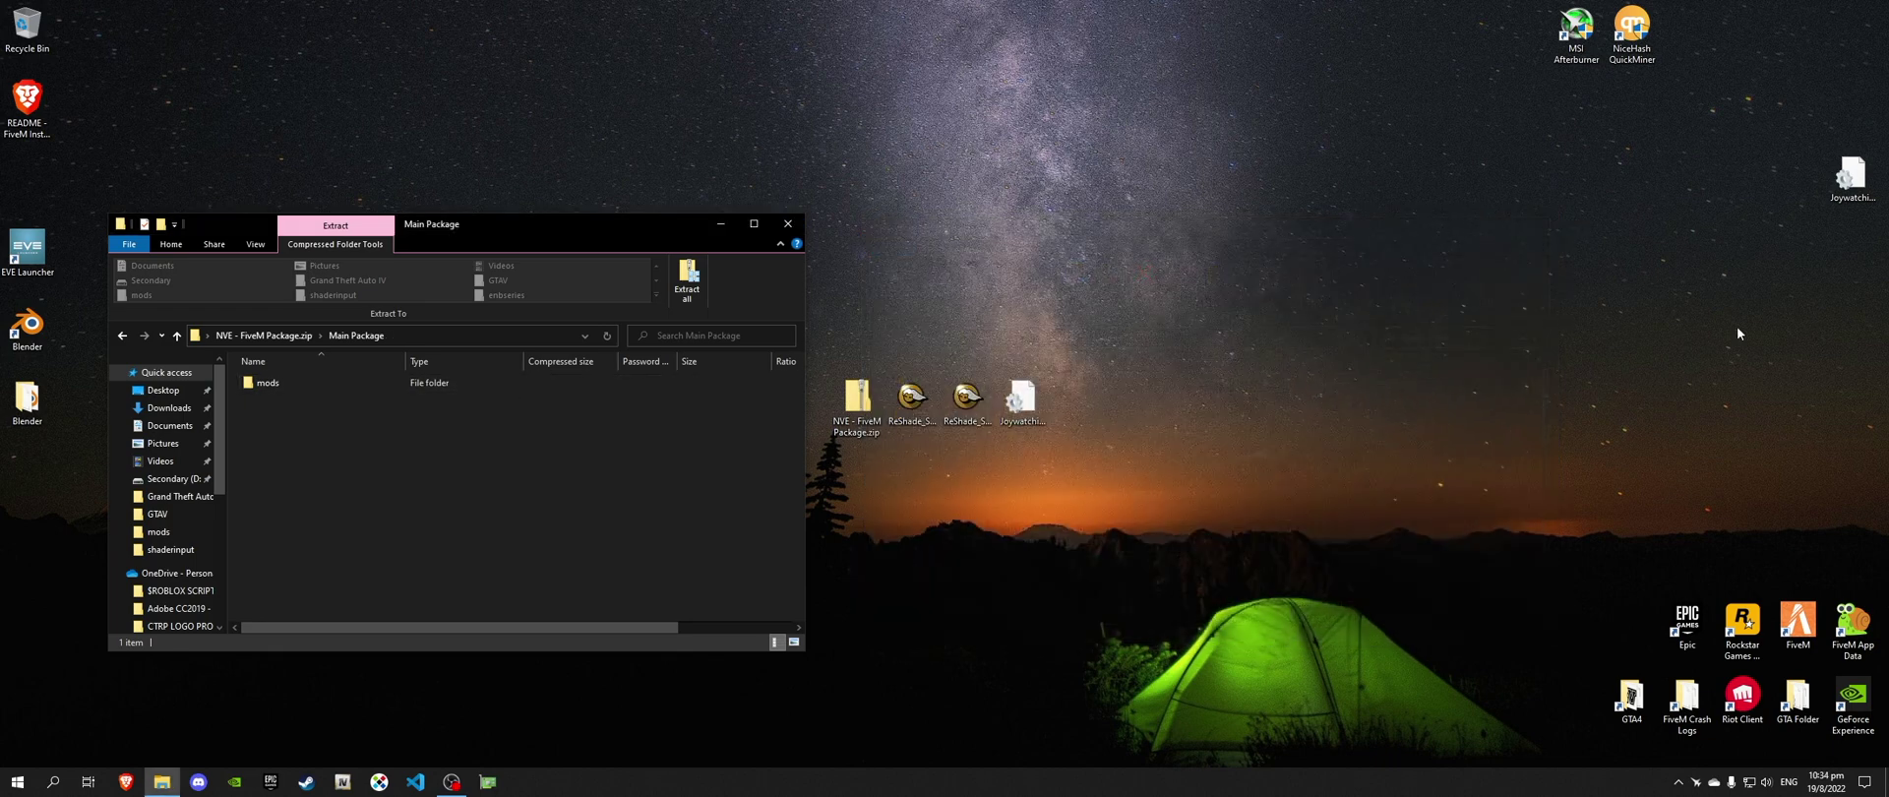
# - Open the FiveM shortcut's file location and enter the FiveM Application Data folder
pyautogui.rightClick(1798, 620)
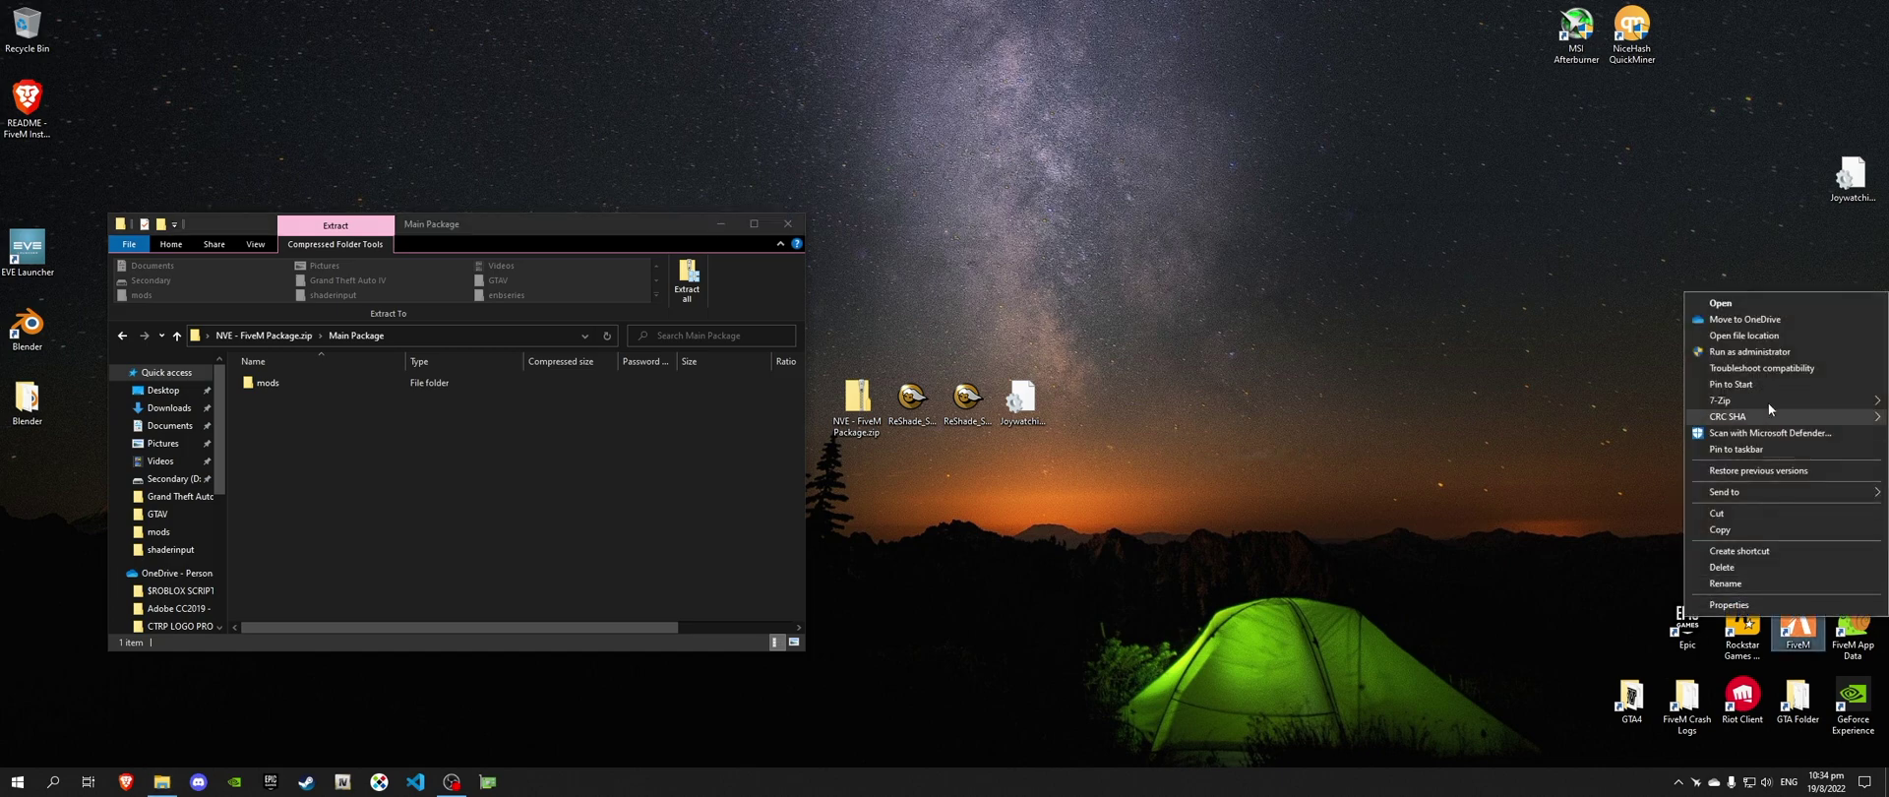
pyautogui.click(1736, 340)
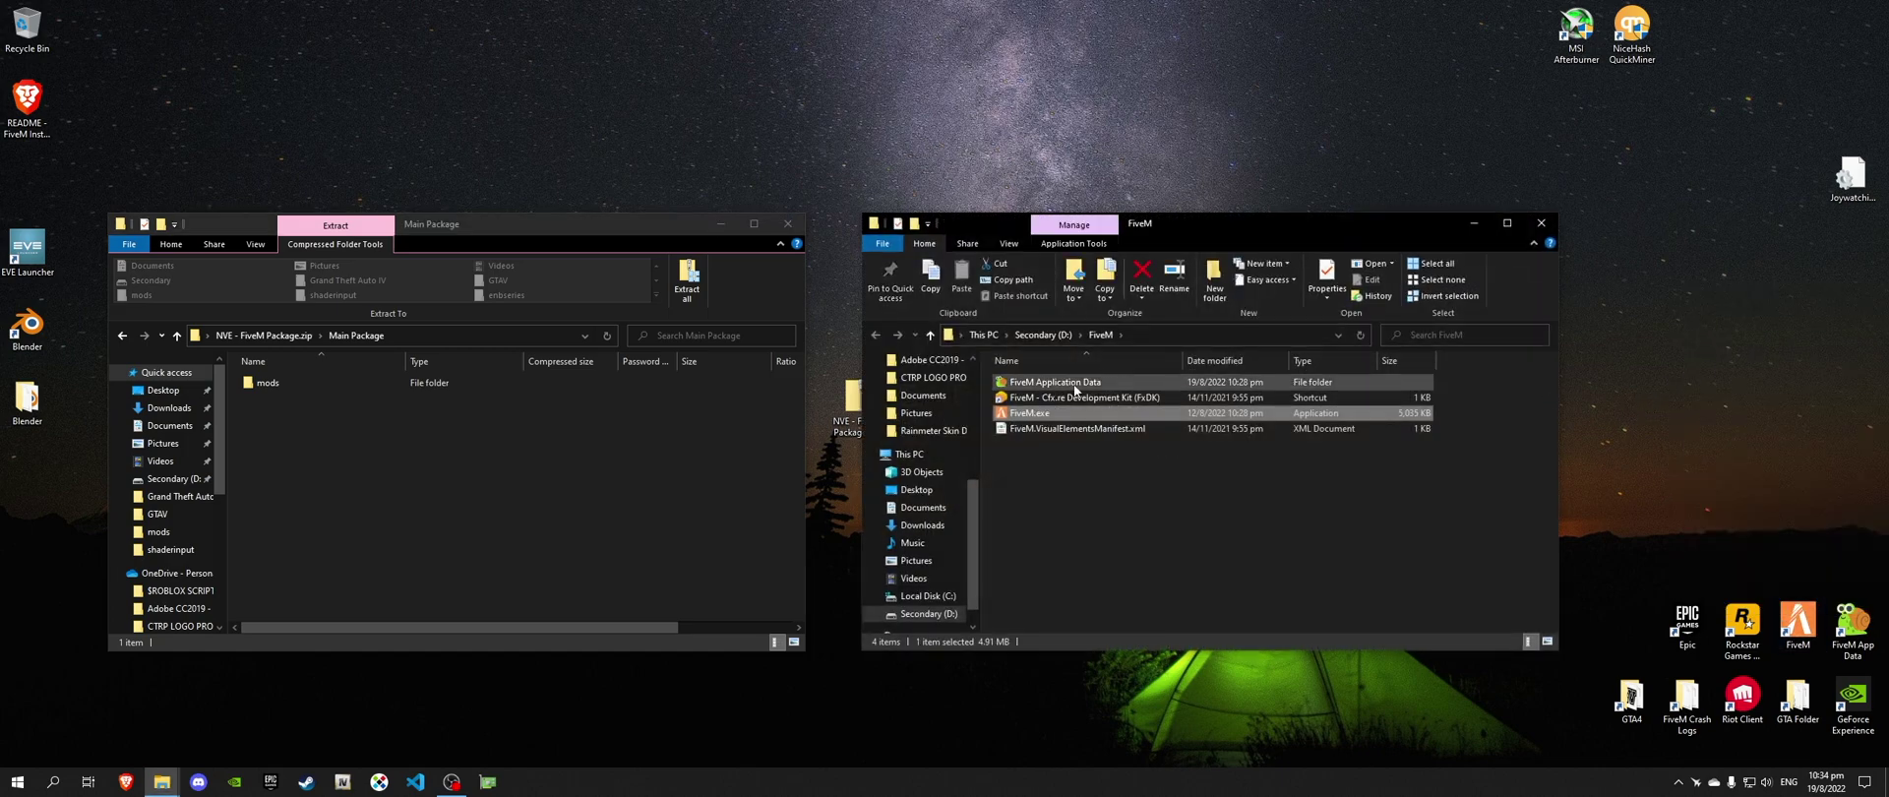
pyautogui.click(1028, 487)
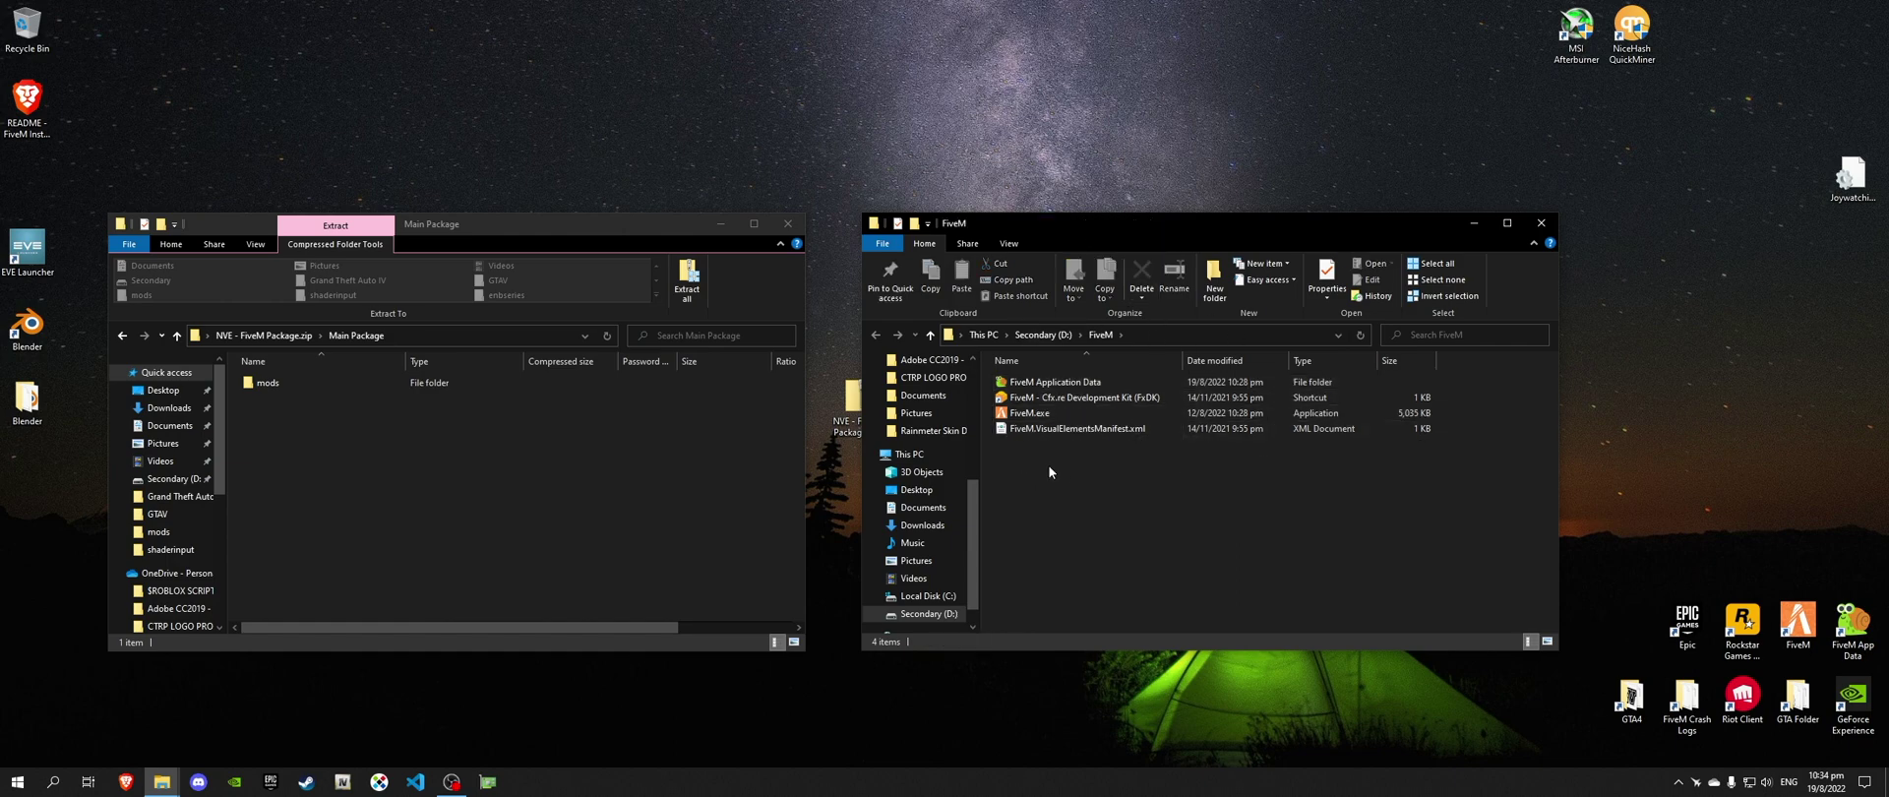
pyautogui.click(1053, 389)
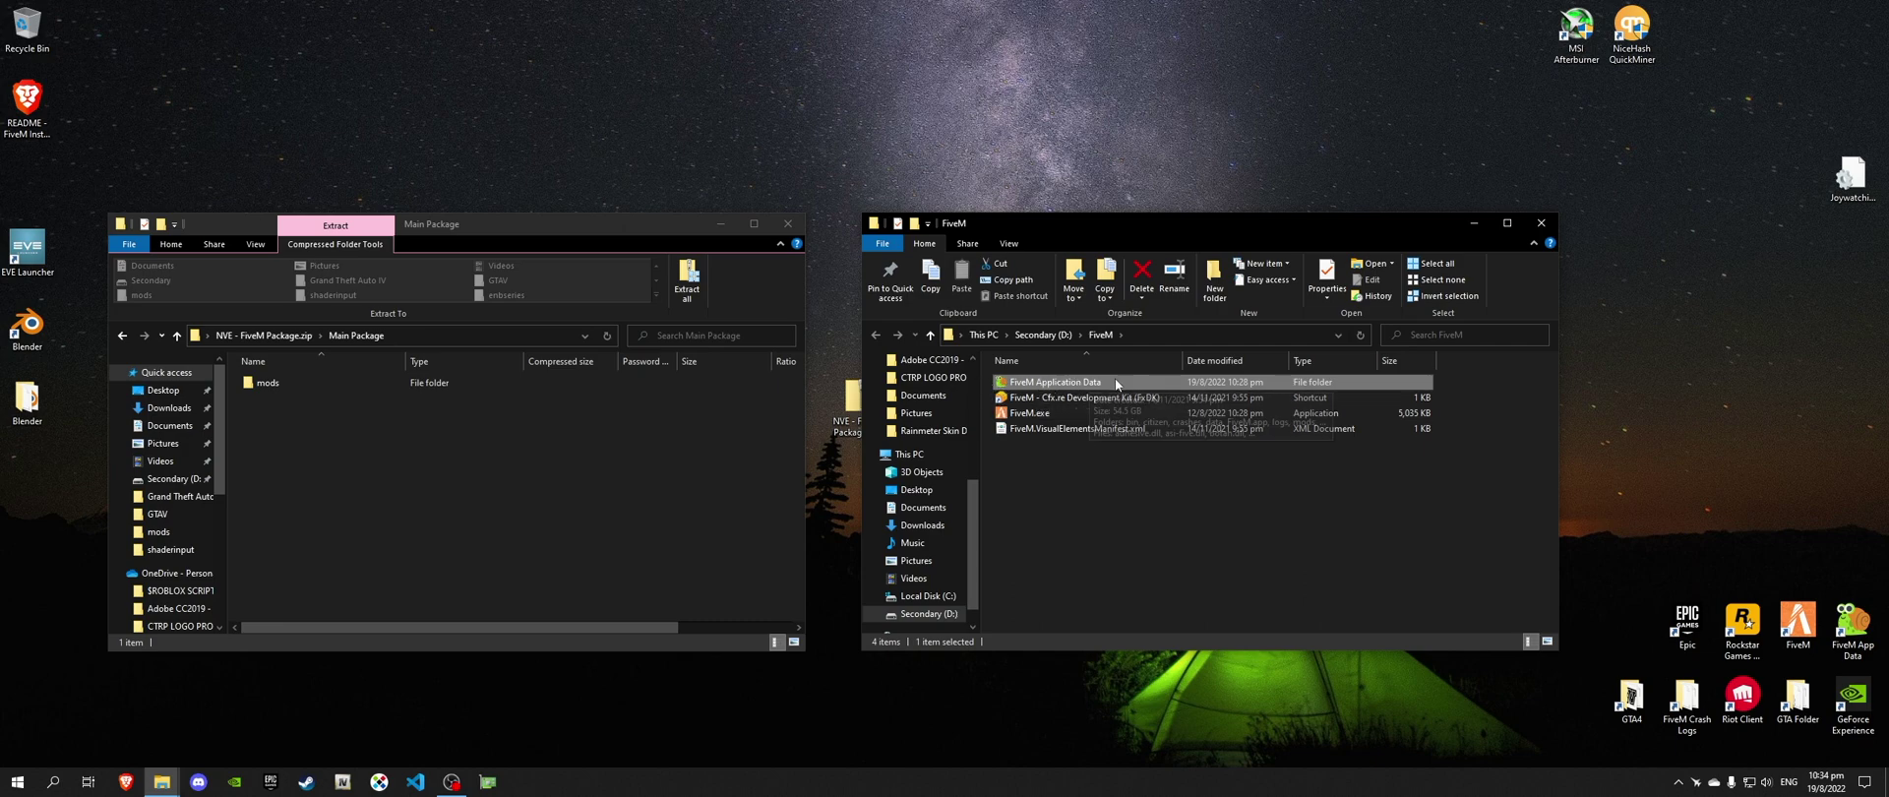
pyautogui.doubleClick(1038, 383)
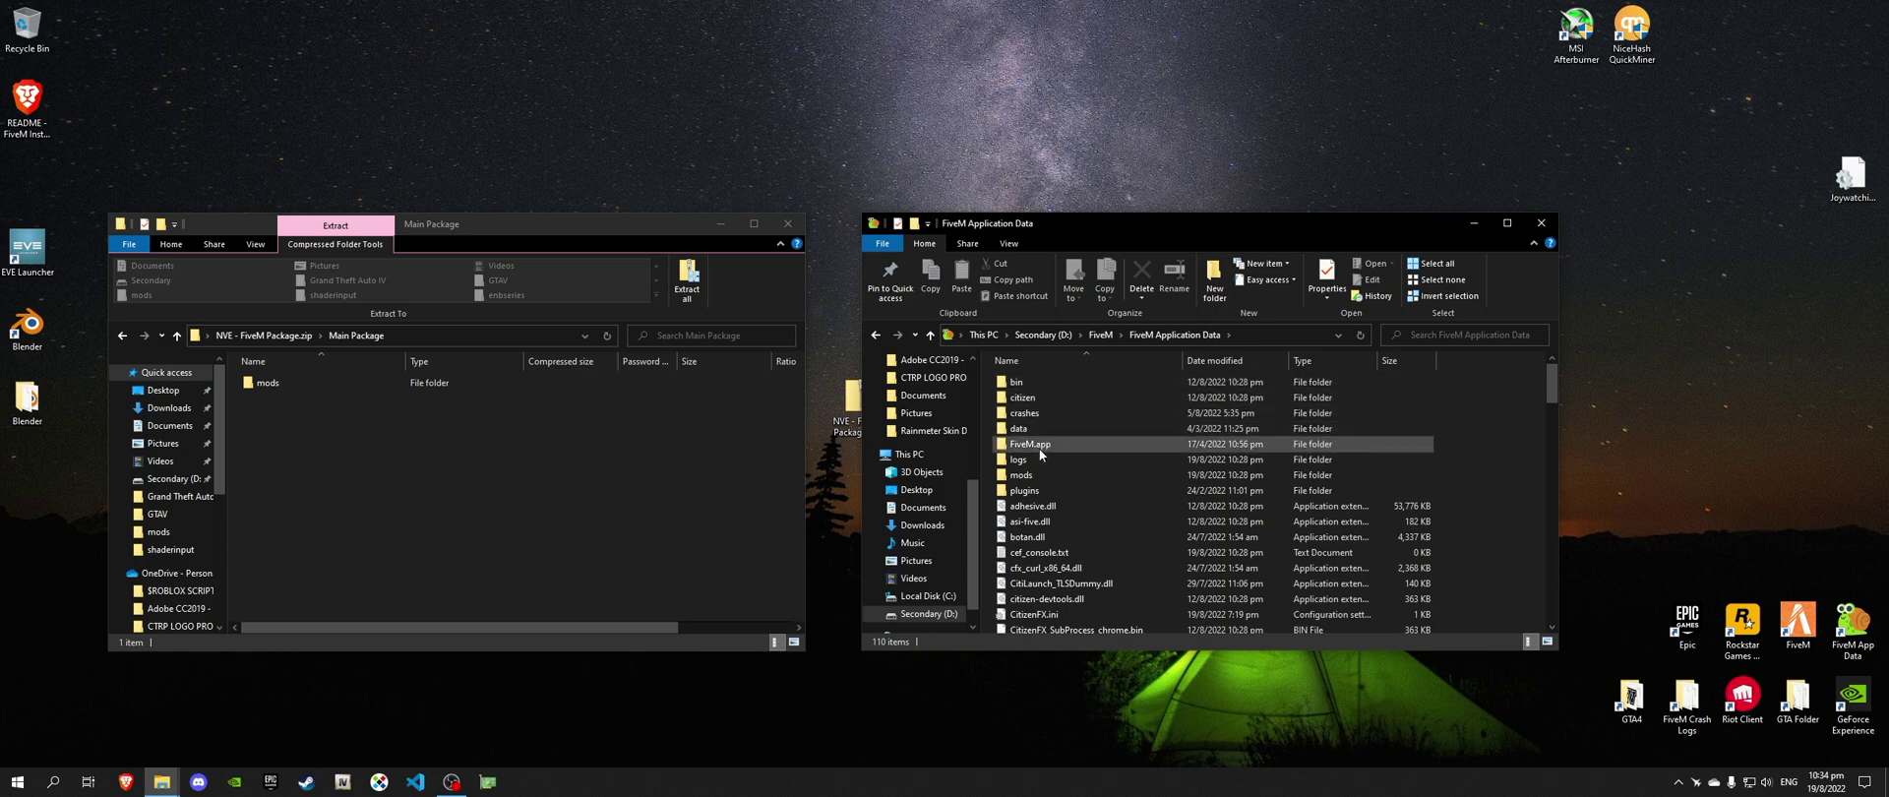
# - Open the mods folder inside FiveM Application Data and check its contents
pyautogui.click(1057, 474)
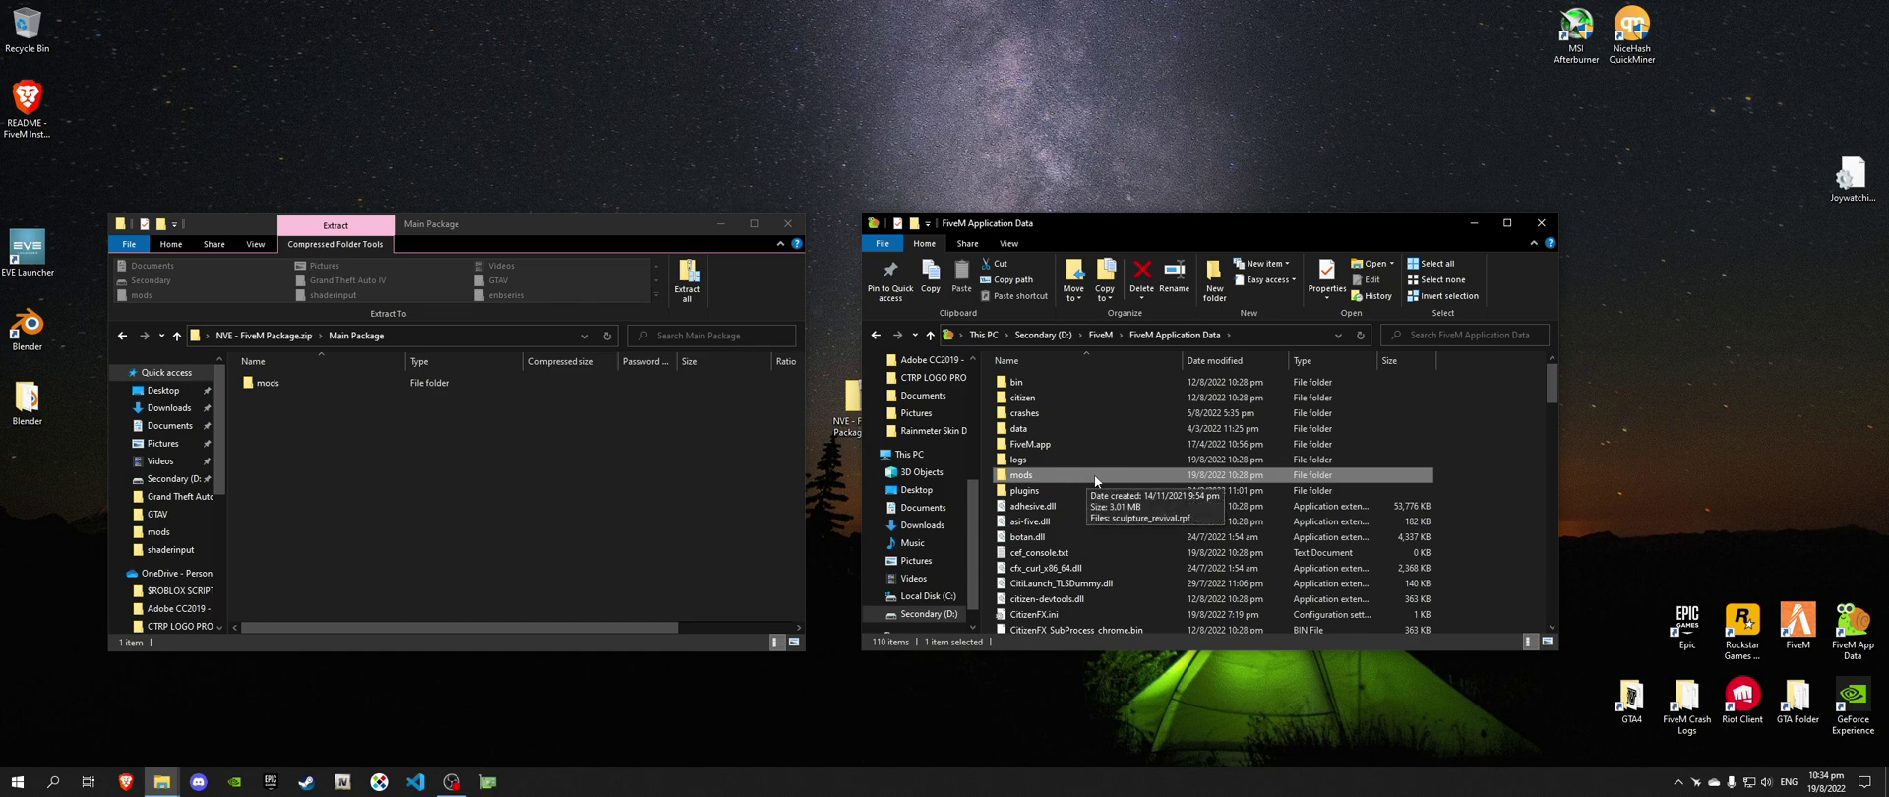
pyautogui.rightClick(1475, 468)
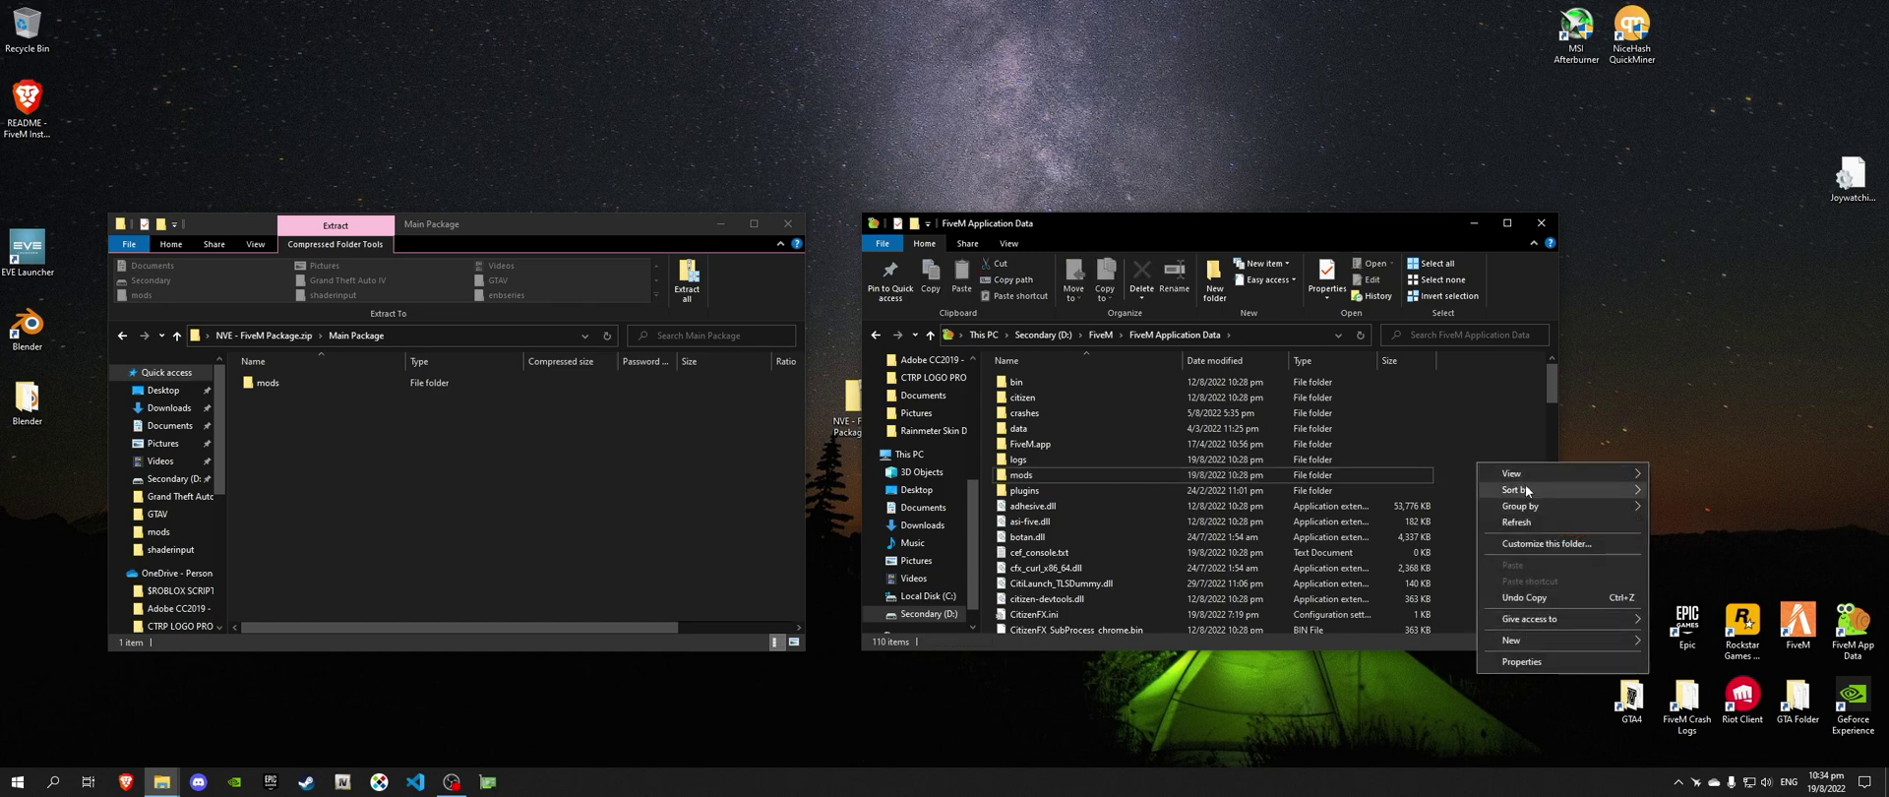
pyautogui.click(1324, 510)
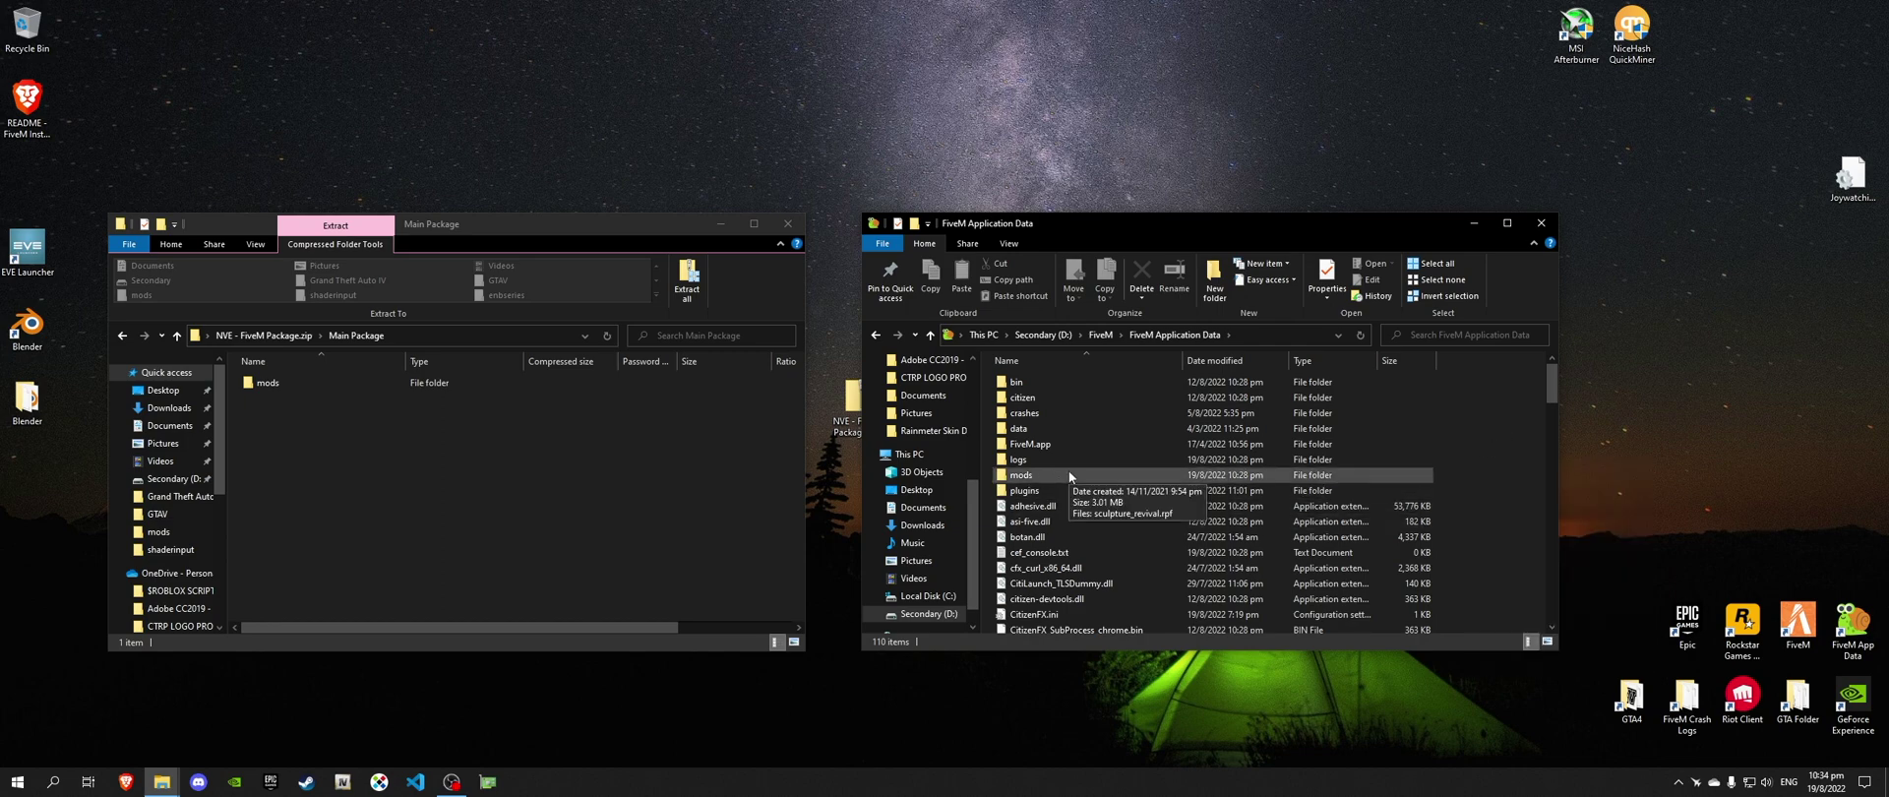
pyautogui.doubleClick(1068, 470)
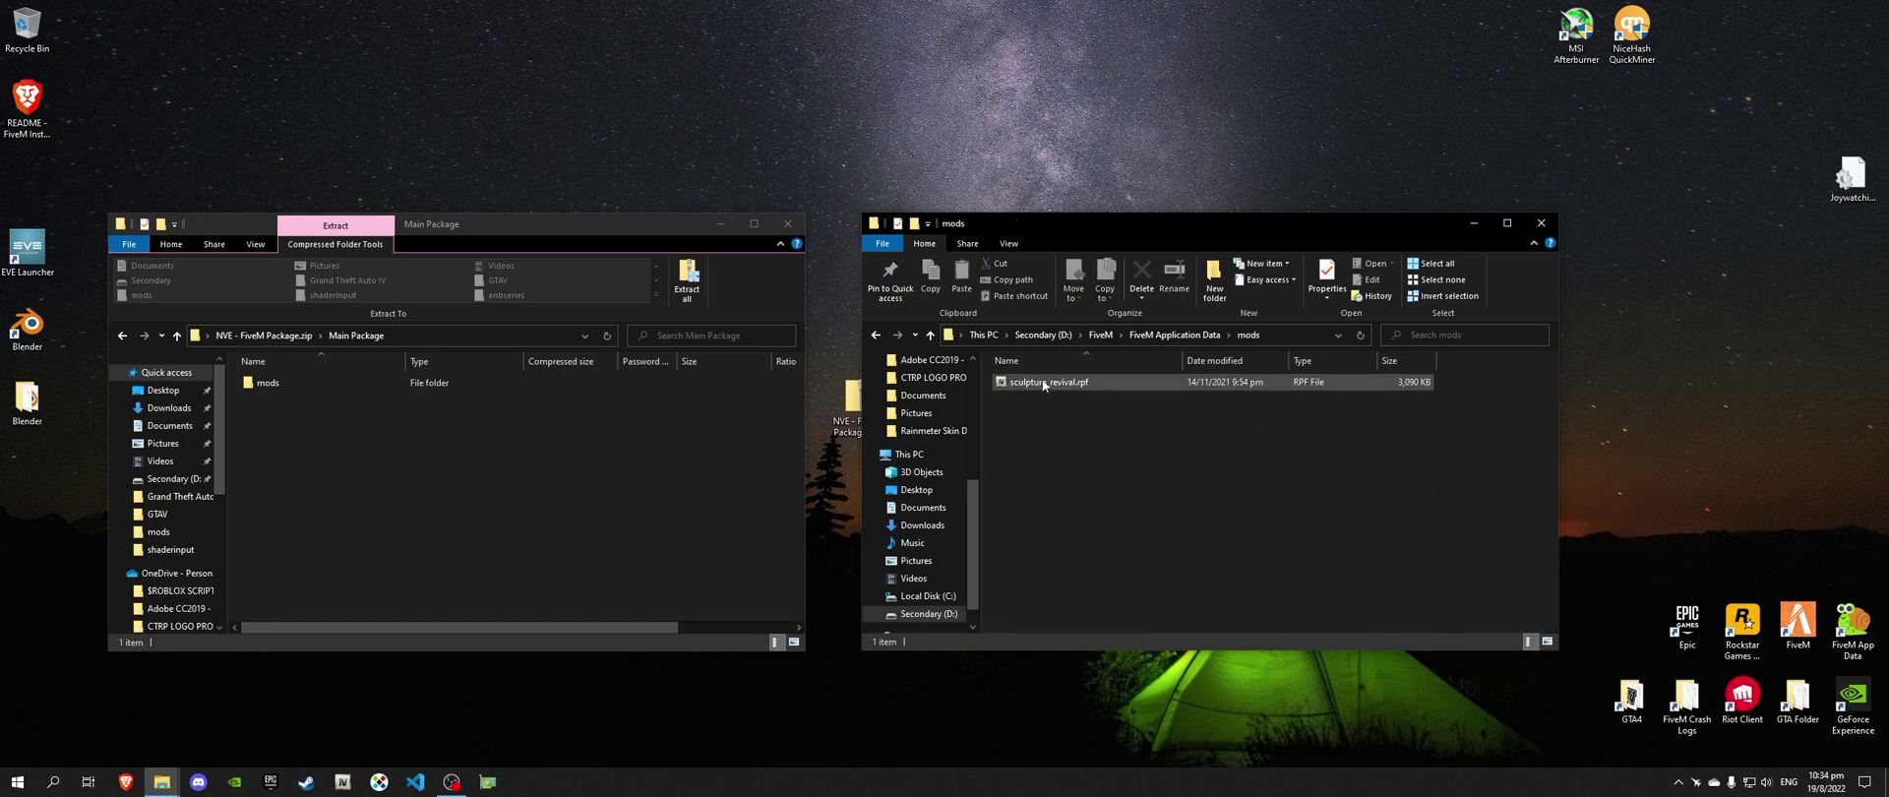
pyautogui.click(1046, 384)
pyautogui.click(1090, 410)
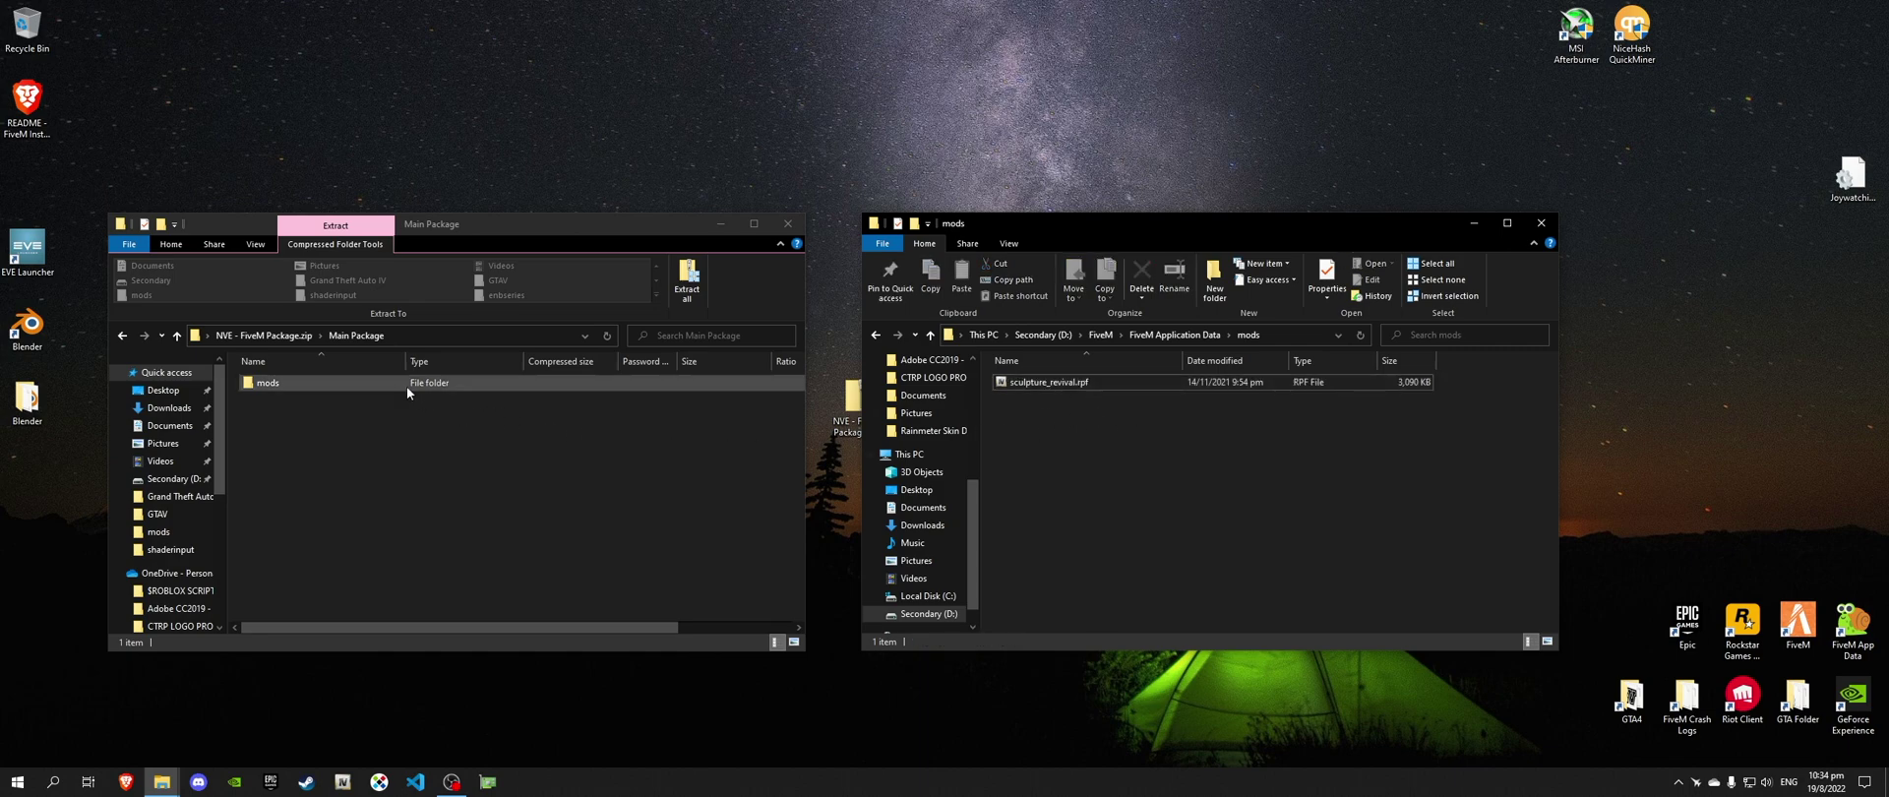
# - Copy all nine RPF files from the Main Package's mods folder into the FiveM mods folder
pyautogui.doubleClick(348, 390)
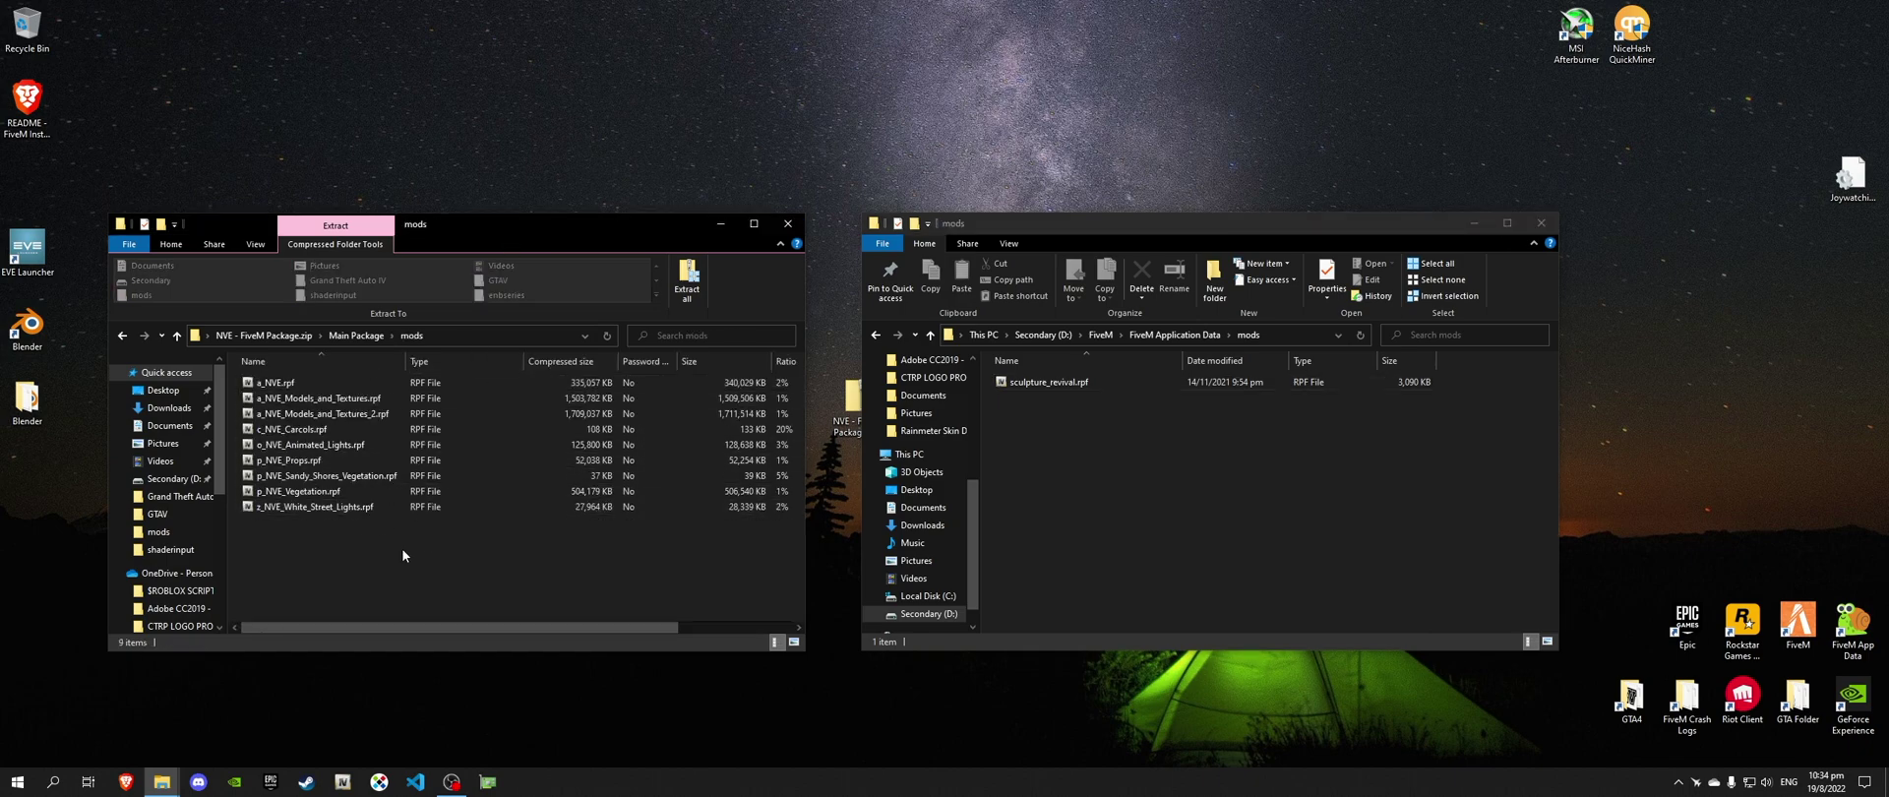
pyautogui.moveTo(328, 565); pyautogui.dragTo(447, 389)
pyautogui.moveTo(325, 444); pyautogui.dragTo(1131, 492)
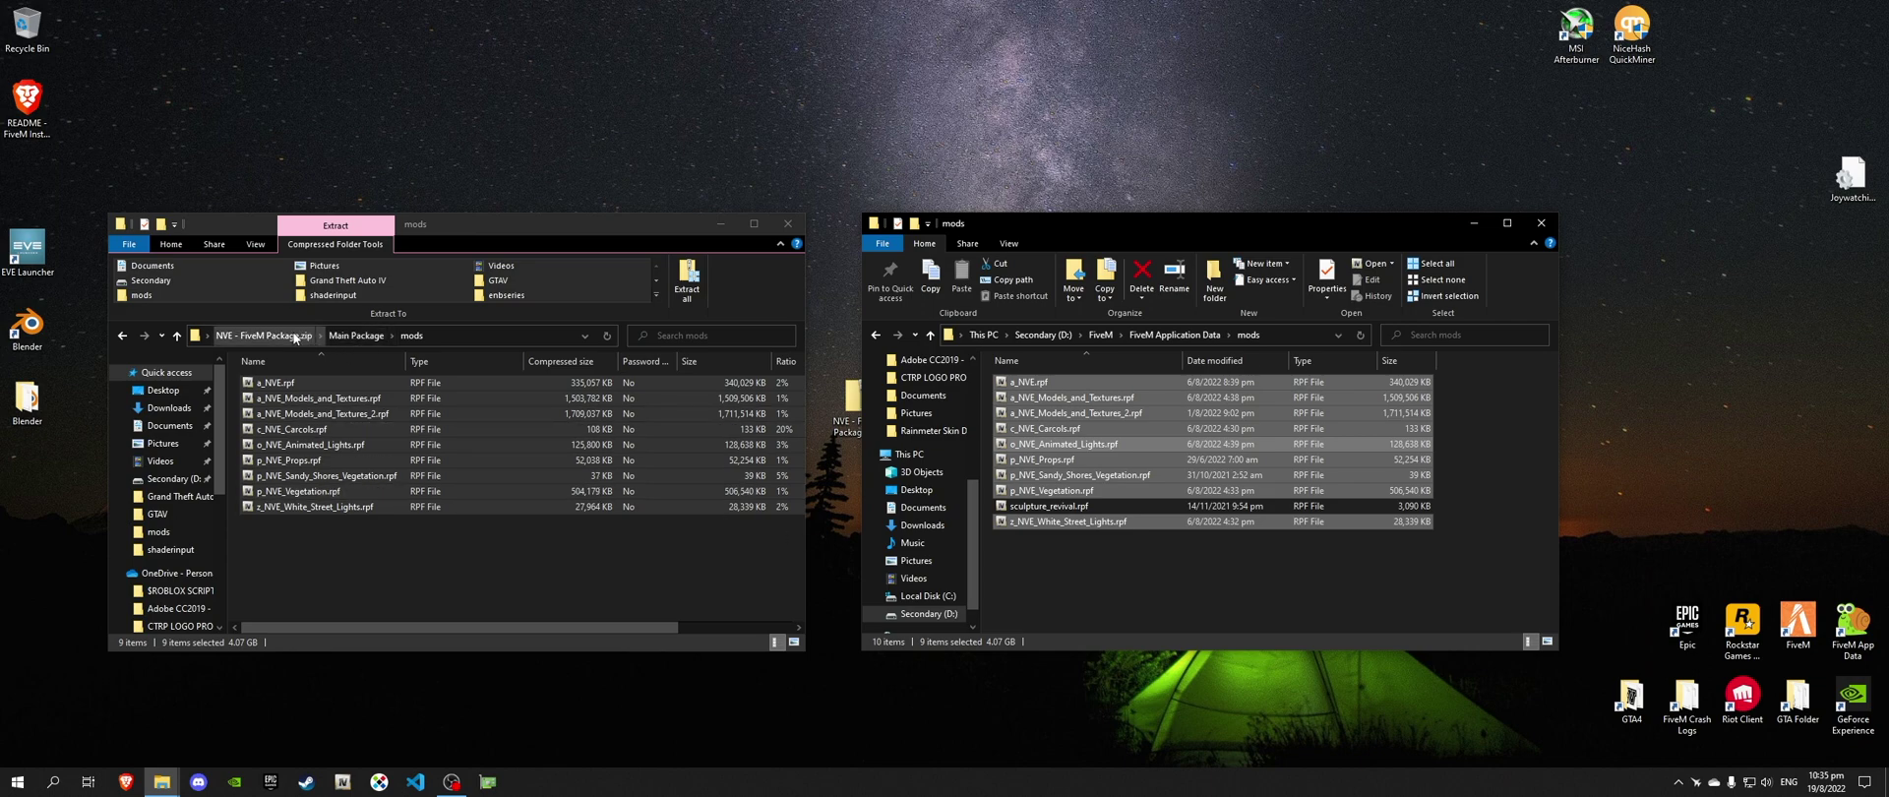
# - Return to the root of the NVE zip and open the Optional Add-Ons folder
pyautogui.click(272, 335)
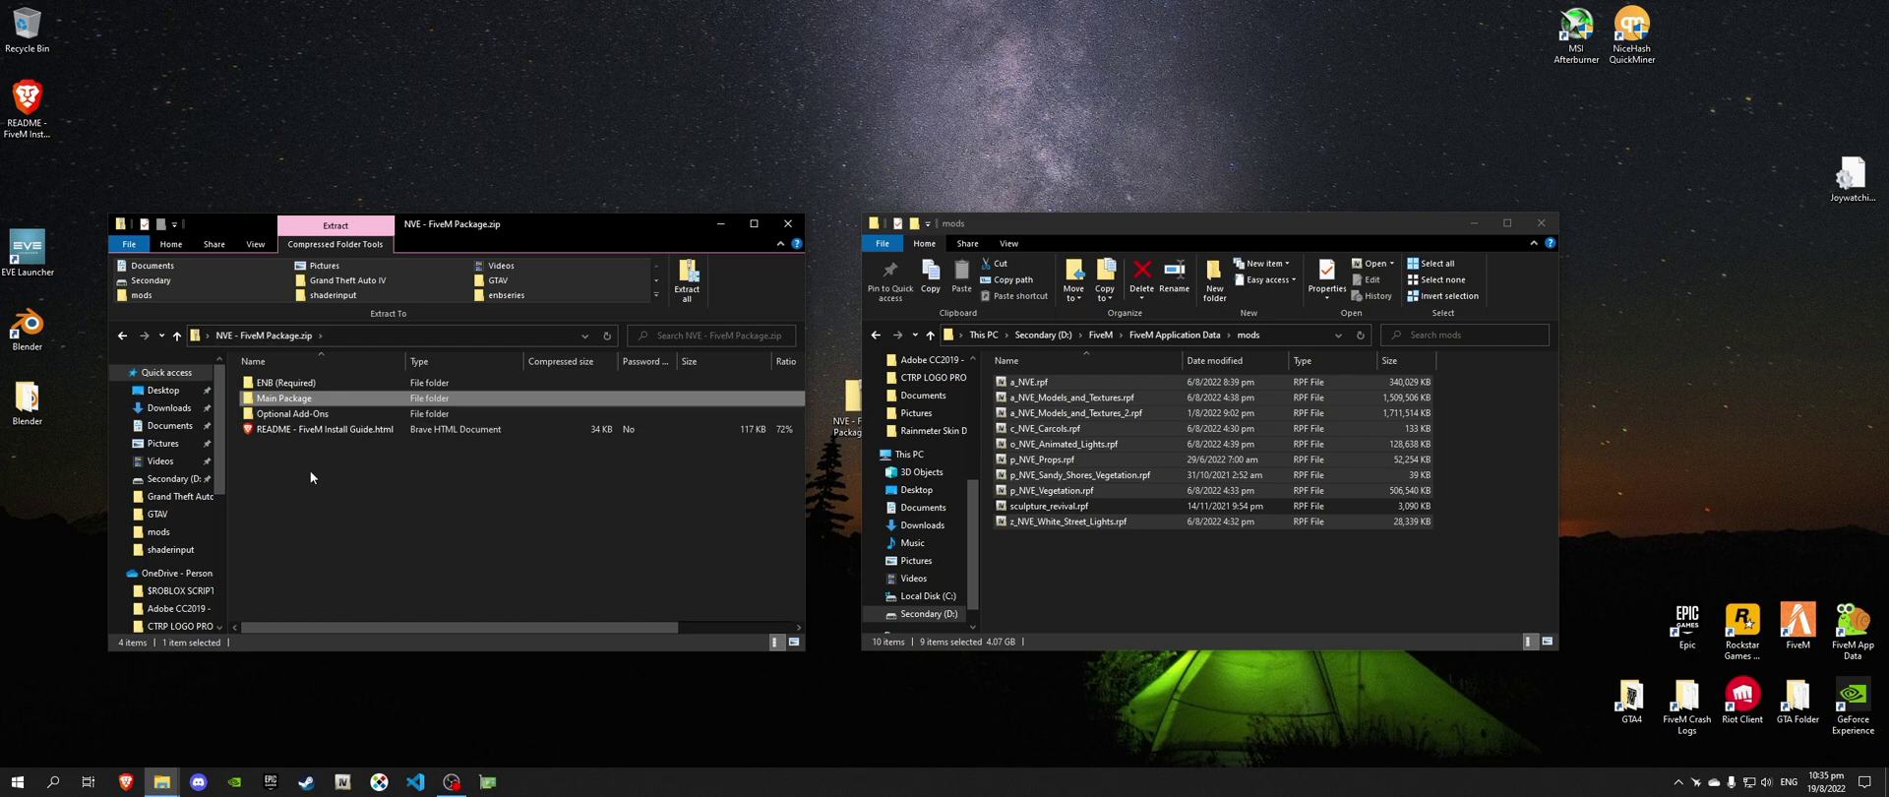
pyautogui.moveTo(310, 472); pyautogui.dragTo(425, 380)
pyautogui.click(348, 471)
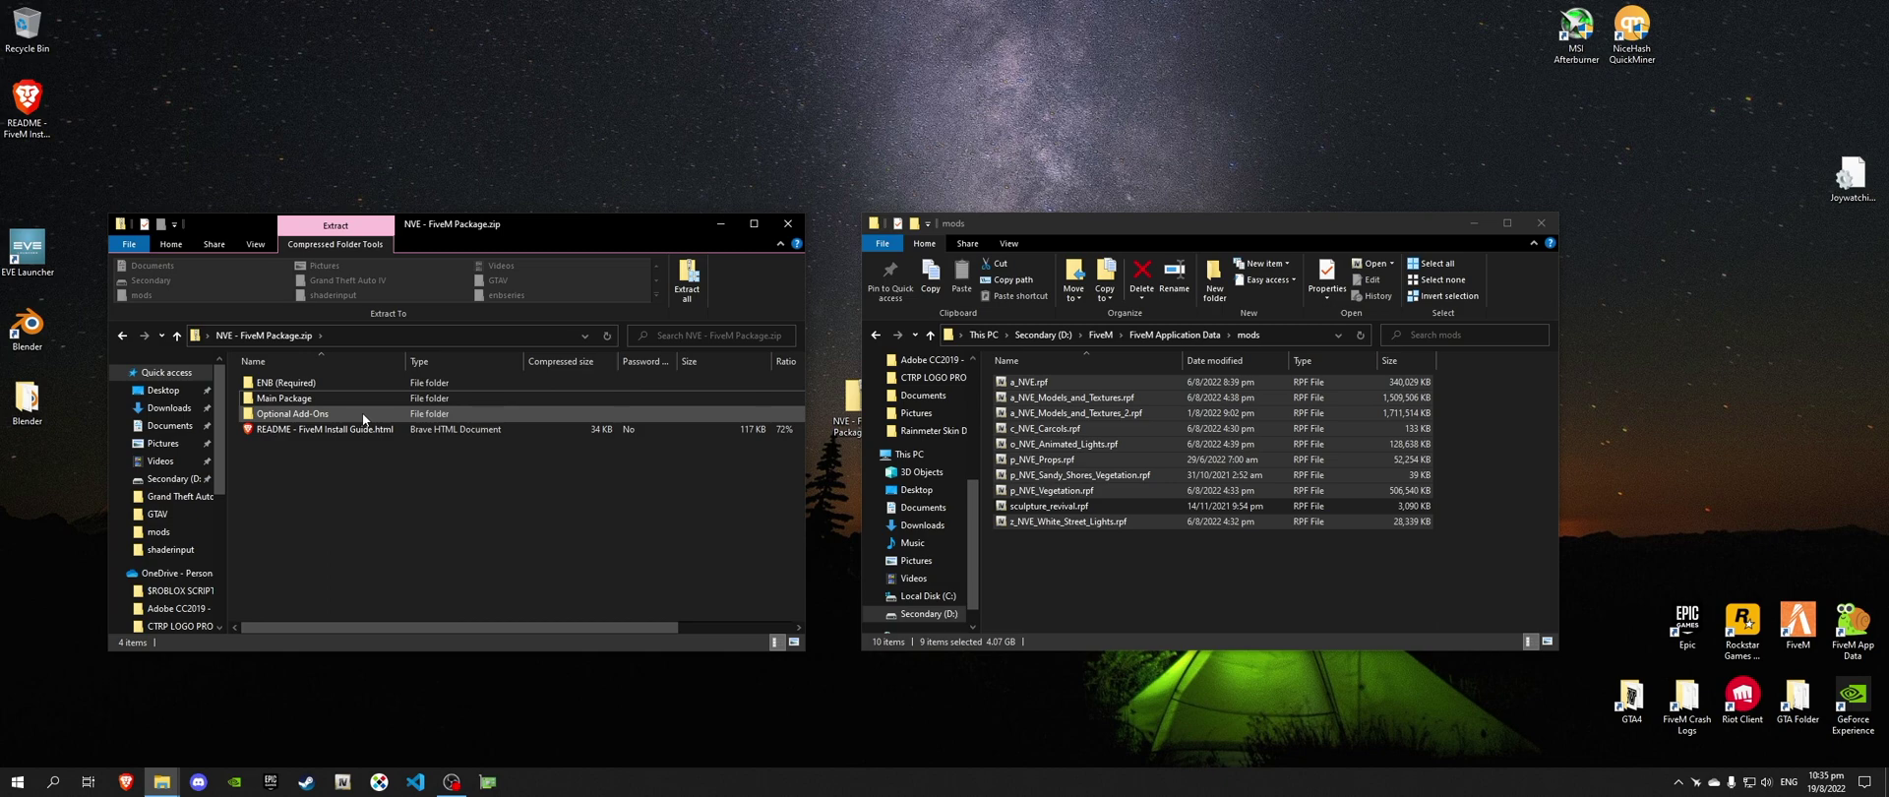
pyautogui.doubleClick(362, 411)
pyautogui.click(1051, 559)
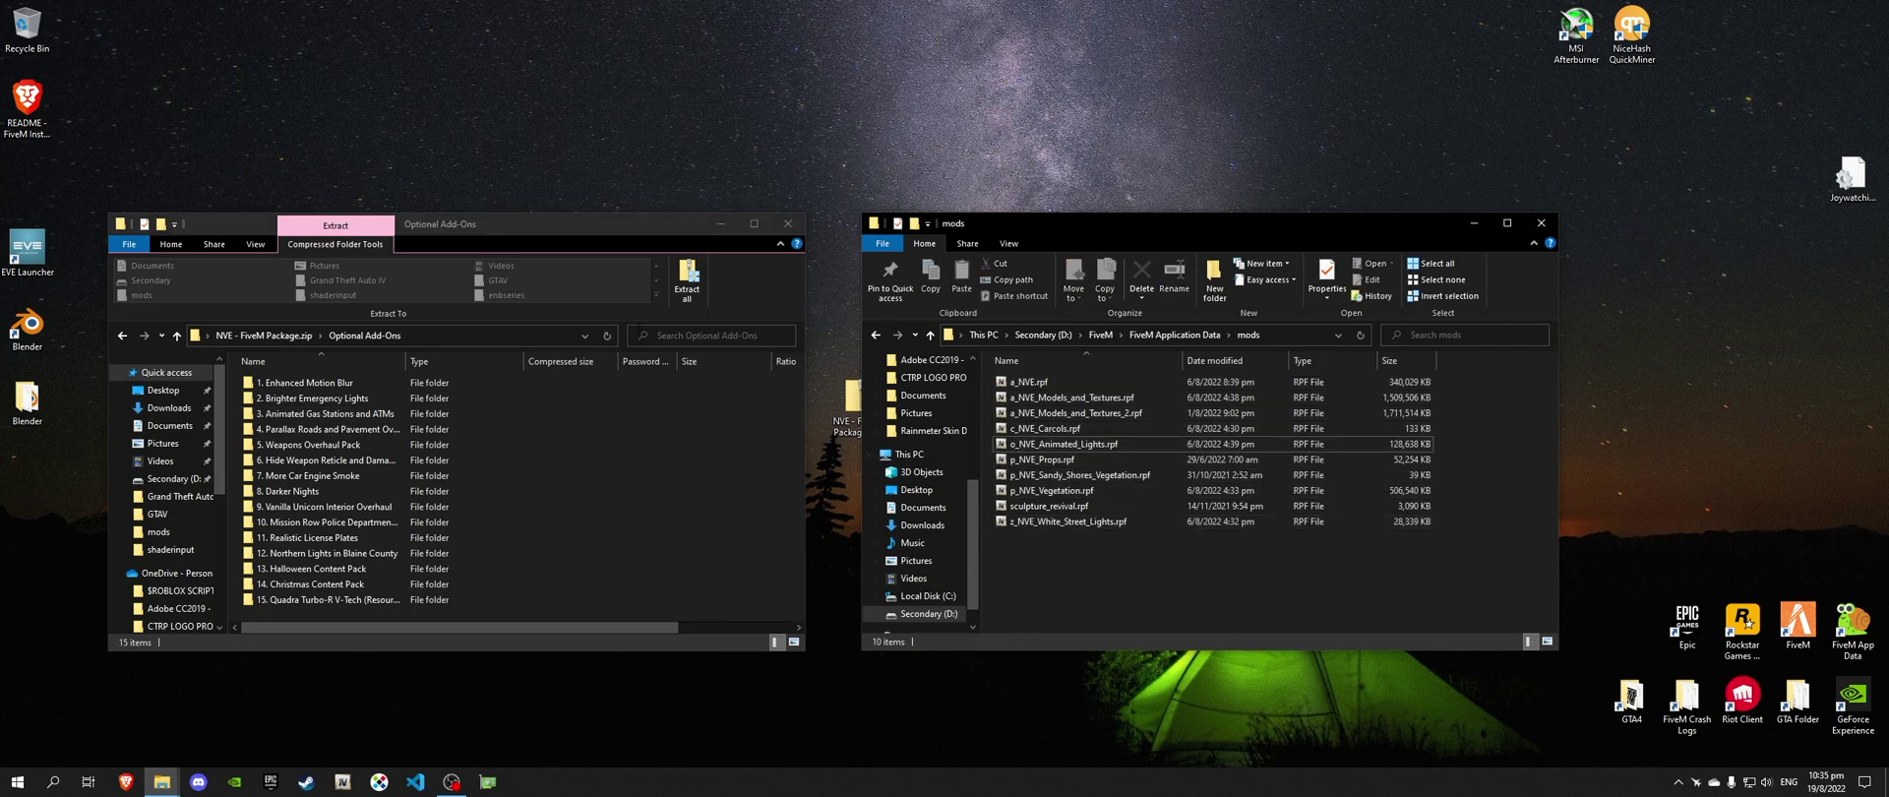
pyautogui.click(569, 225)
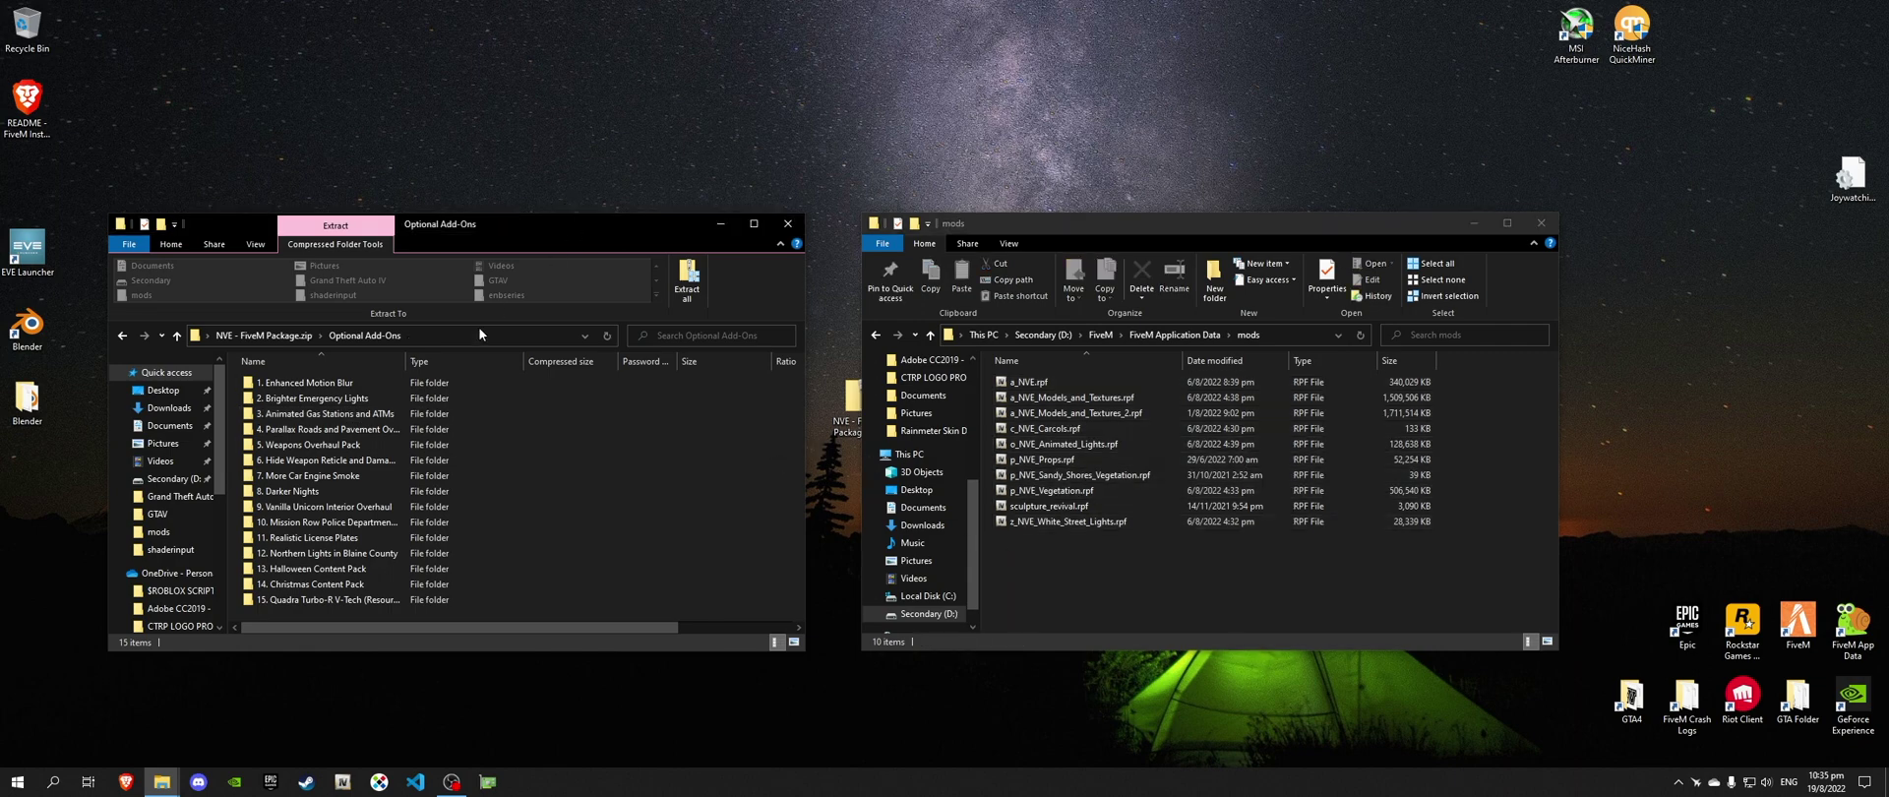
# - Copy the medium Enhanced Motion Blur RPF file into the FiveM mods folder and return to the Optional Add-Ons list
pyautogui.doubleClick(396, 381)
pyautogui.click(368, 398)
pyautogui.doubleClick(368, 400)
pyautogui.click(288, 387)
pyautogui.moveTo(330, 387); pyautogui.dragTo(1058, 541)
pyautogui.click(270, 336)
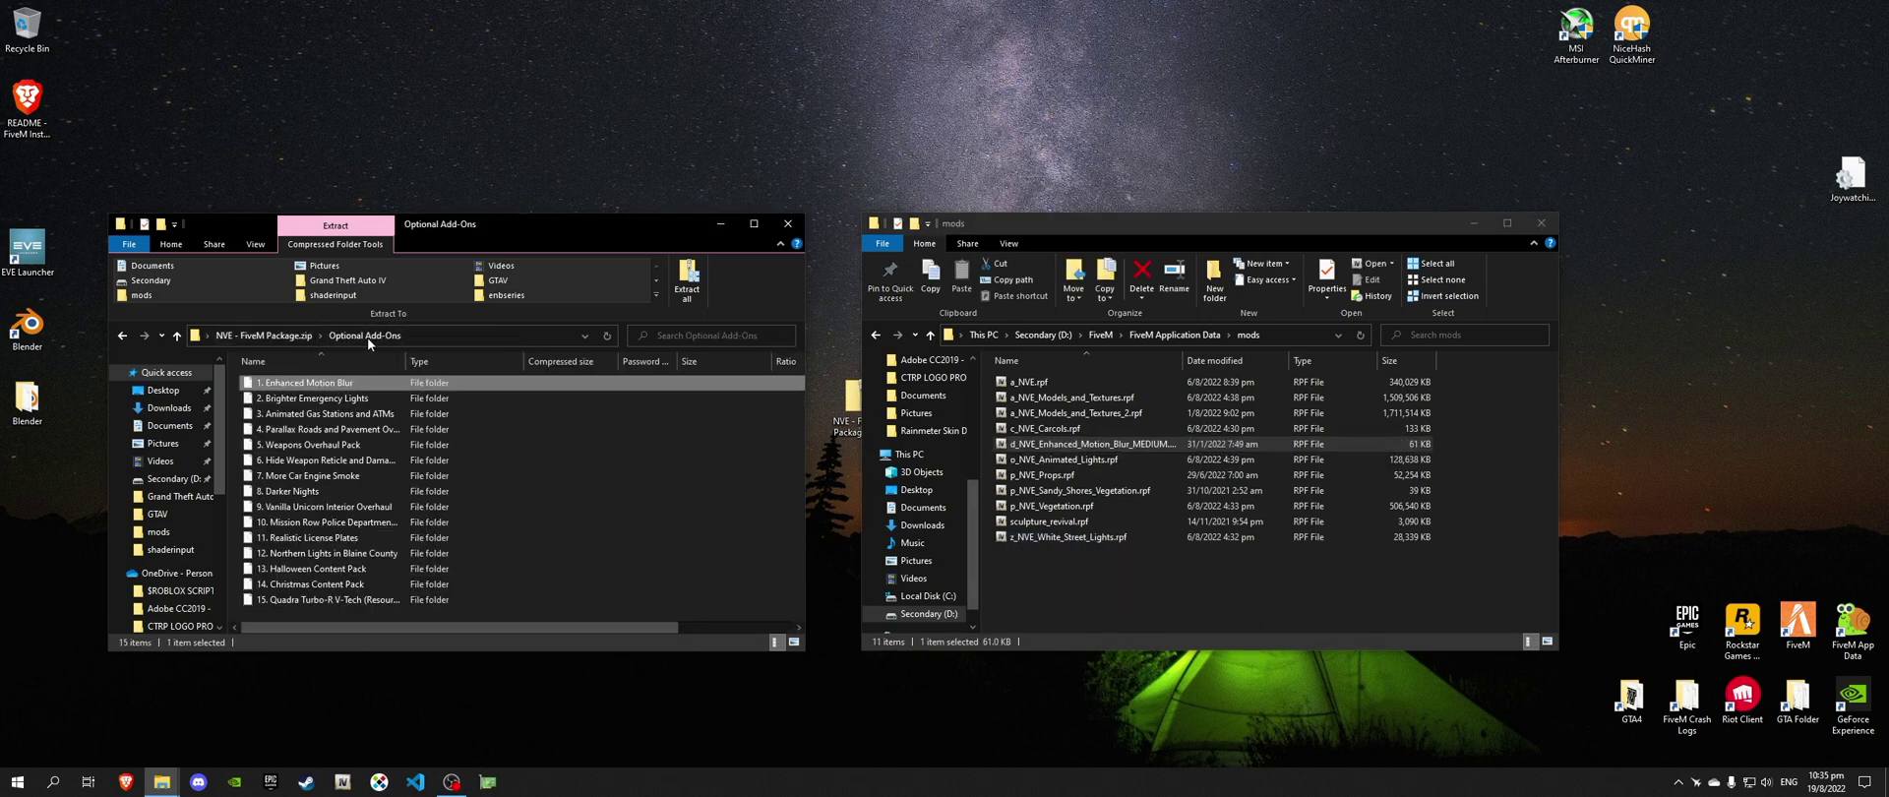
# - Copy the medium-intensity Brighter Emergency Lights RPF file into the FiveM mods folder and return to the Optional Add-Ons list
pyautogui.doubleClick(391, 400)
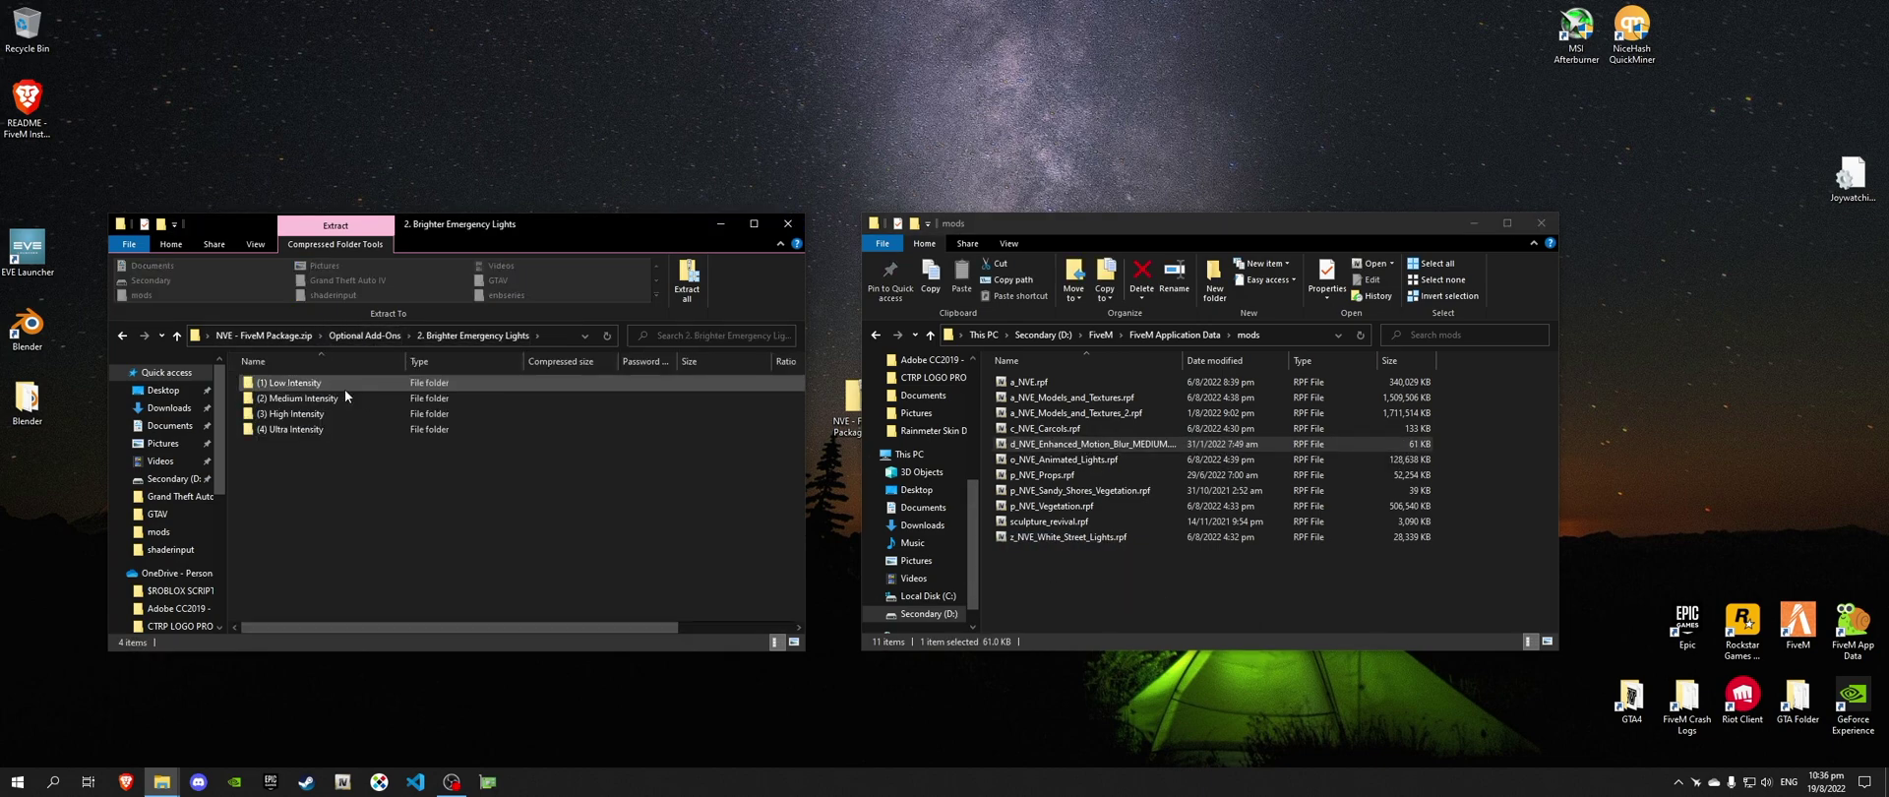
pyautogui.doubleClick(364, 399)
pyautogui.click(320, 389)
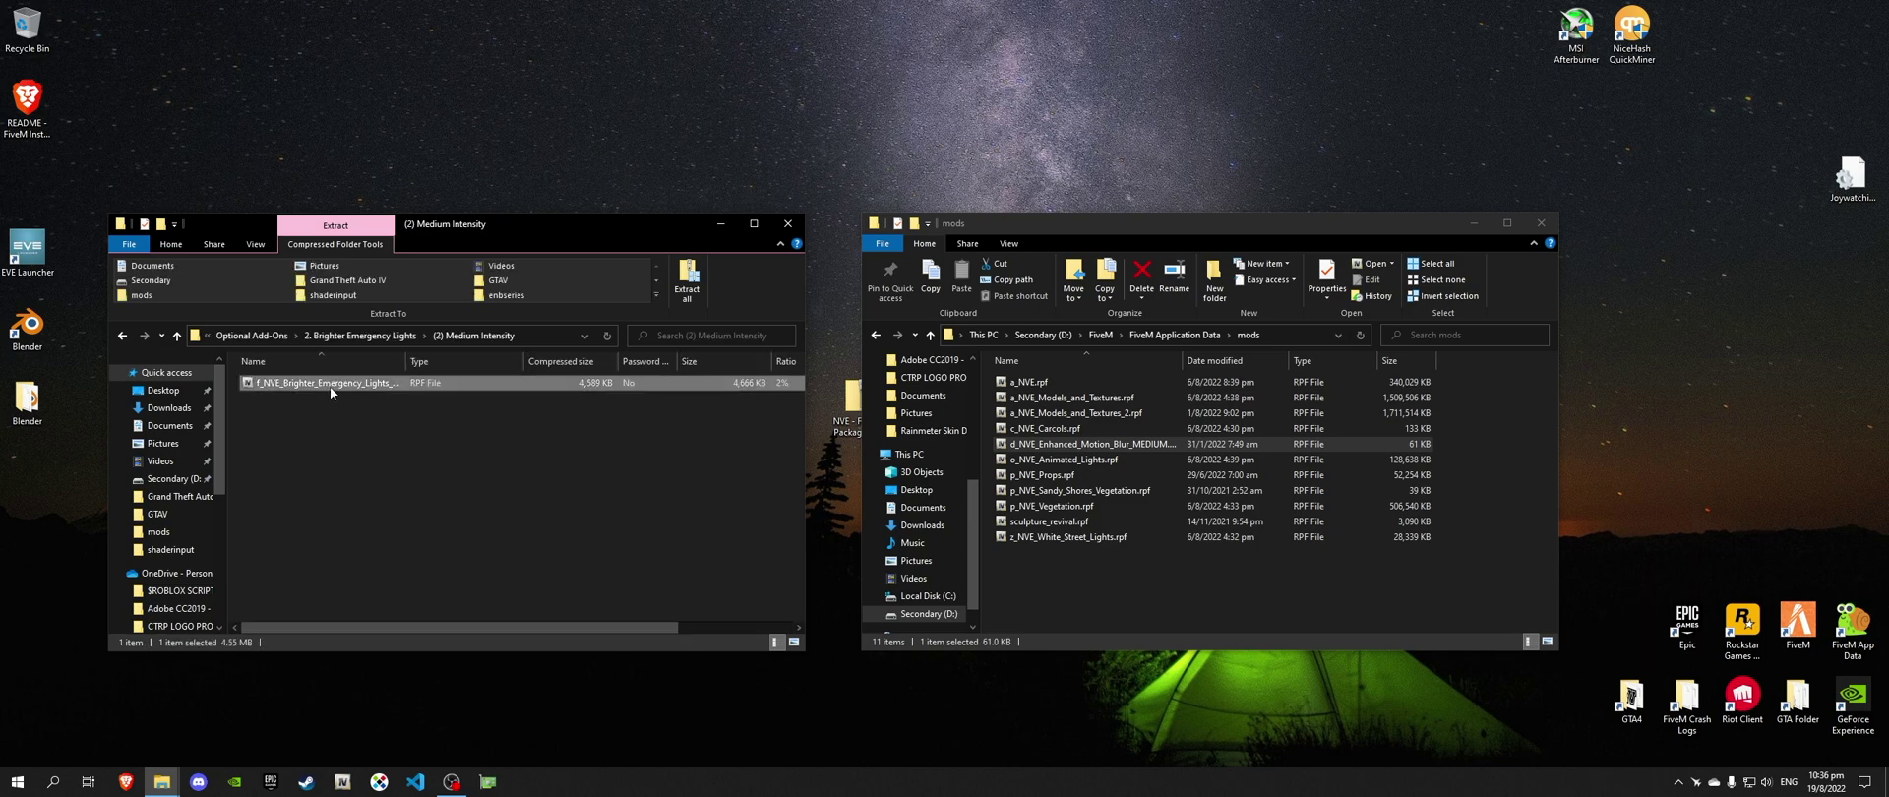
pyautogui.moveTo(321, 381); pyautogui.dragTo(1082, 560)
pyautogui.click(352, 336)
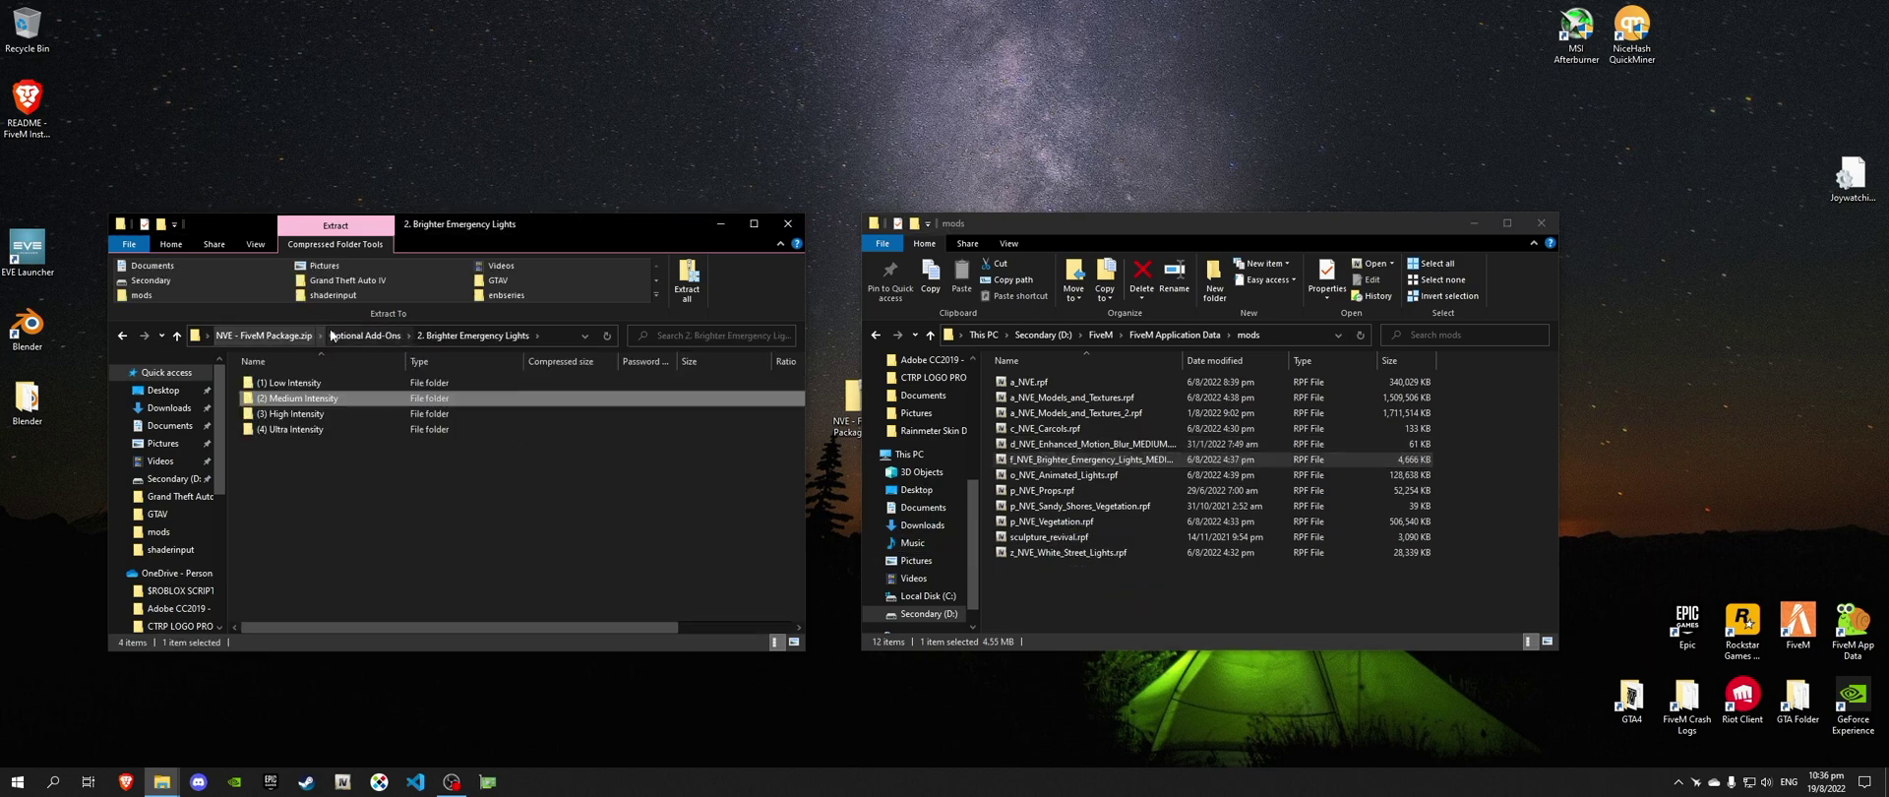
pyautogui.click(364, 336)
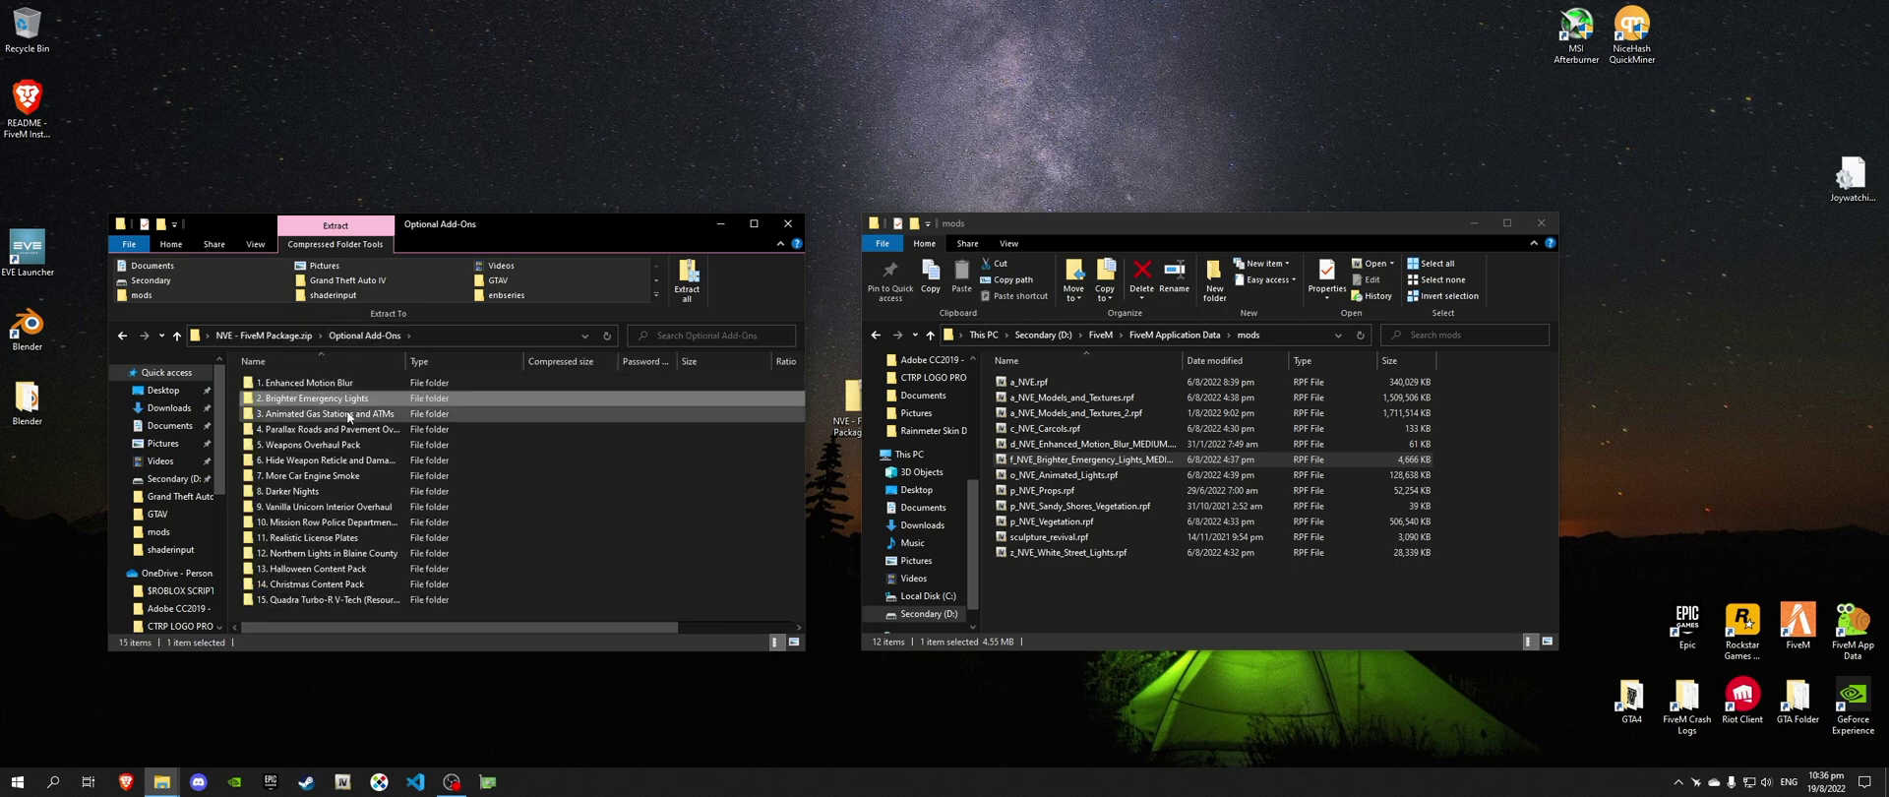
# - Copy o_NVE_Animated_Gas_Stations.rpf from the Animated Gas Stations and ATMs add-on into the FiveM mods folder and return to Optional Add-Ons
pyautogui.doubleClick(349, 414)
pyautogui.click(335, 383)
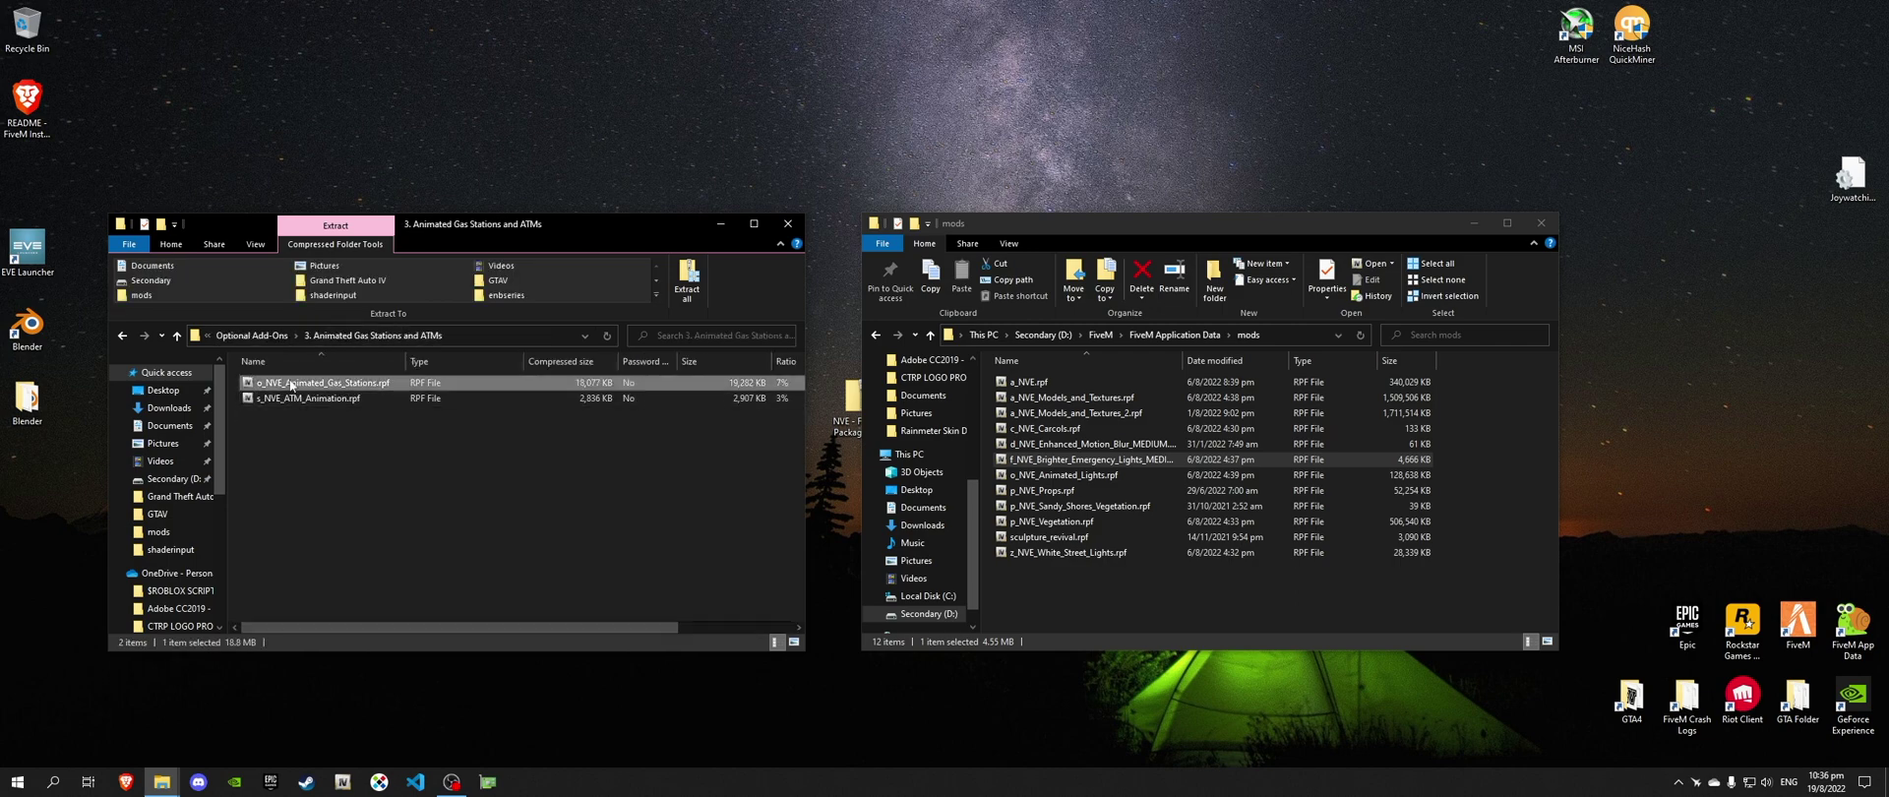
pyautogui.moveTo(293, 389); pyautogui.dragTo(1103, 588)
pyautogui.click(656, 507)
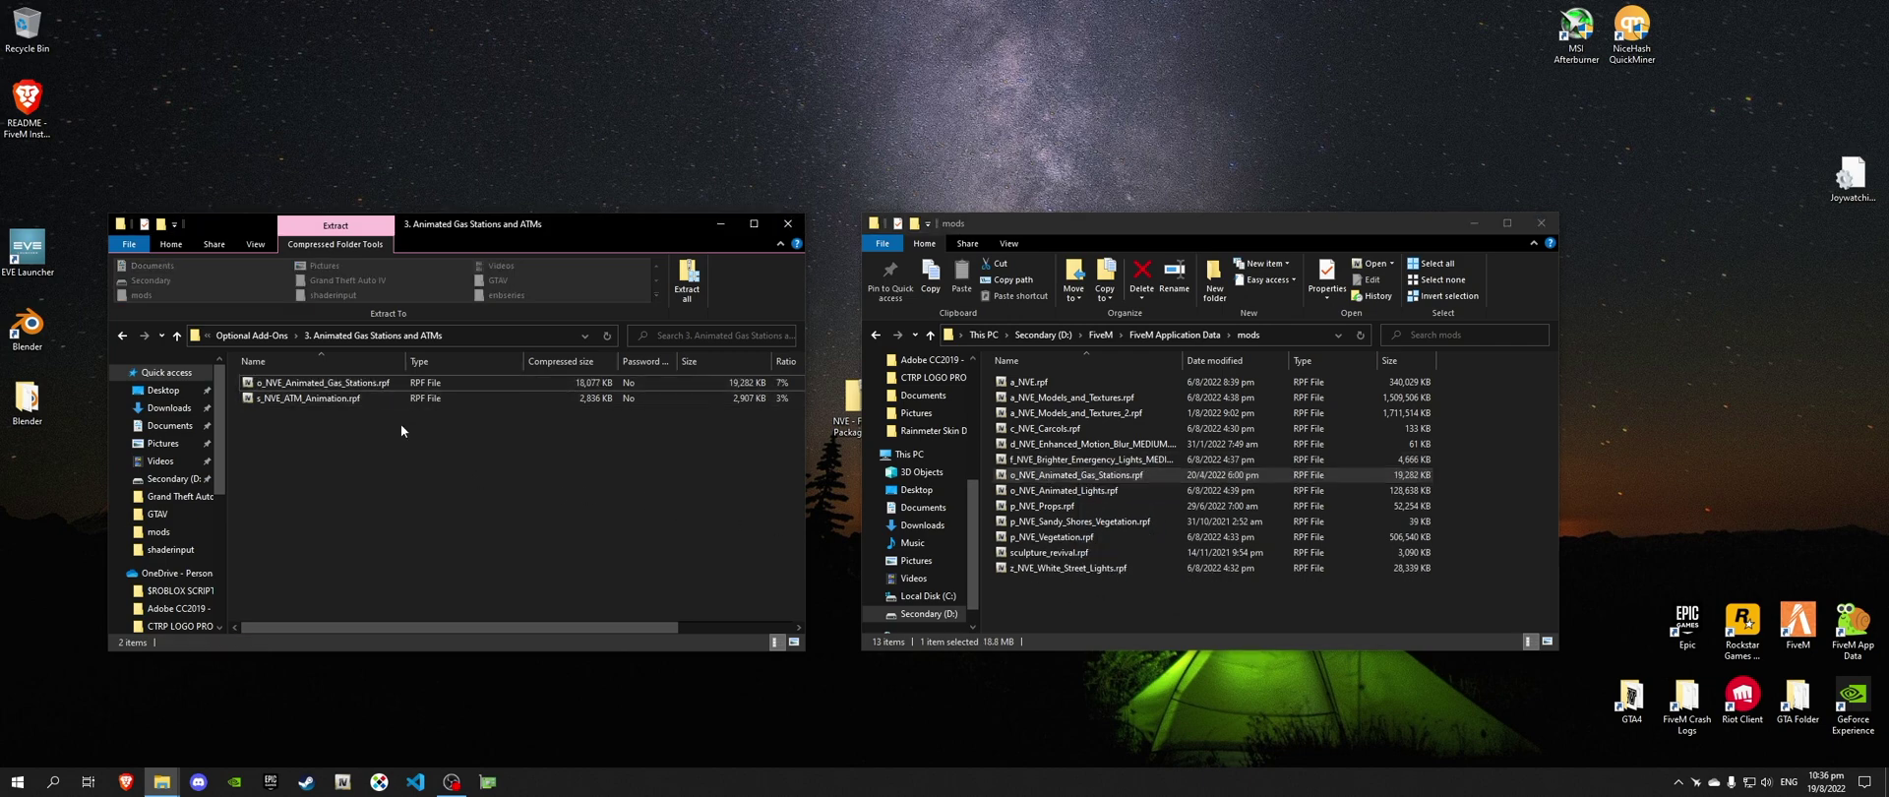
pyautogui.click(258, 335)
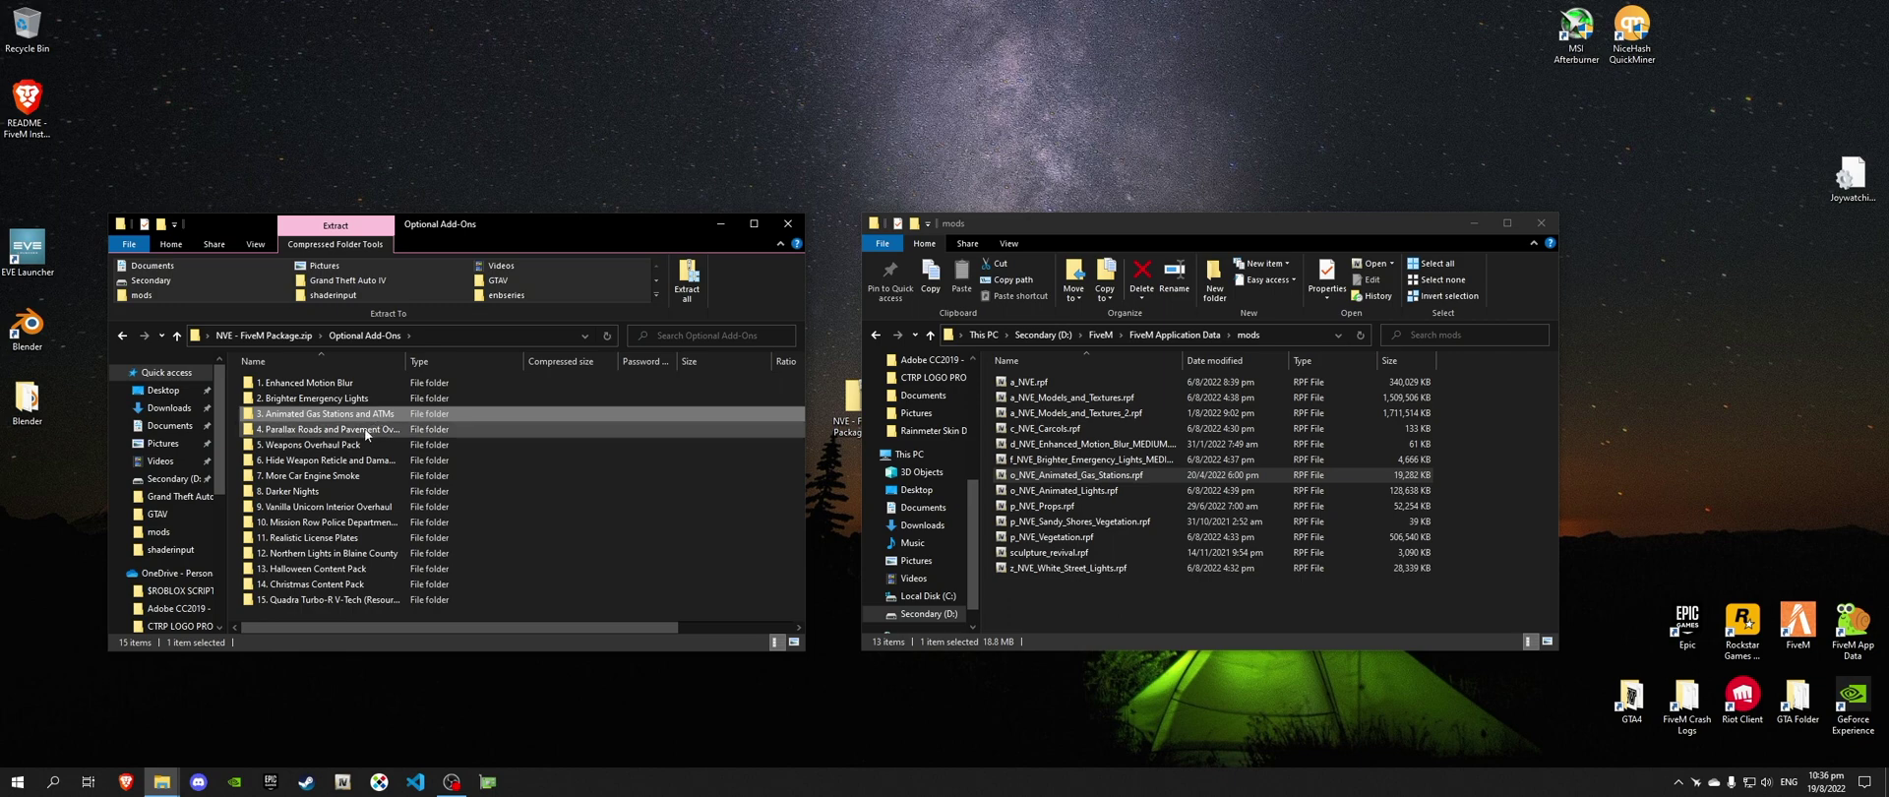
# - Copy j_NVE_Roads_Overhaul_Pack.rpf from the Parallax Roads and Pavement Overhaul add-on into the FiveM mods folder and return to Optional Add-Ons
pyautogui.doubleClick(352, 434)
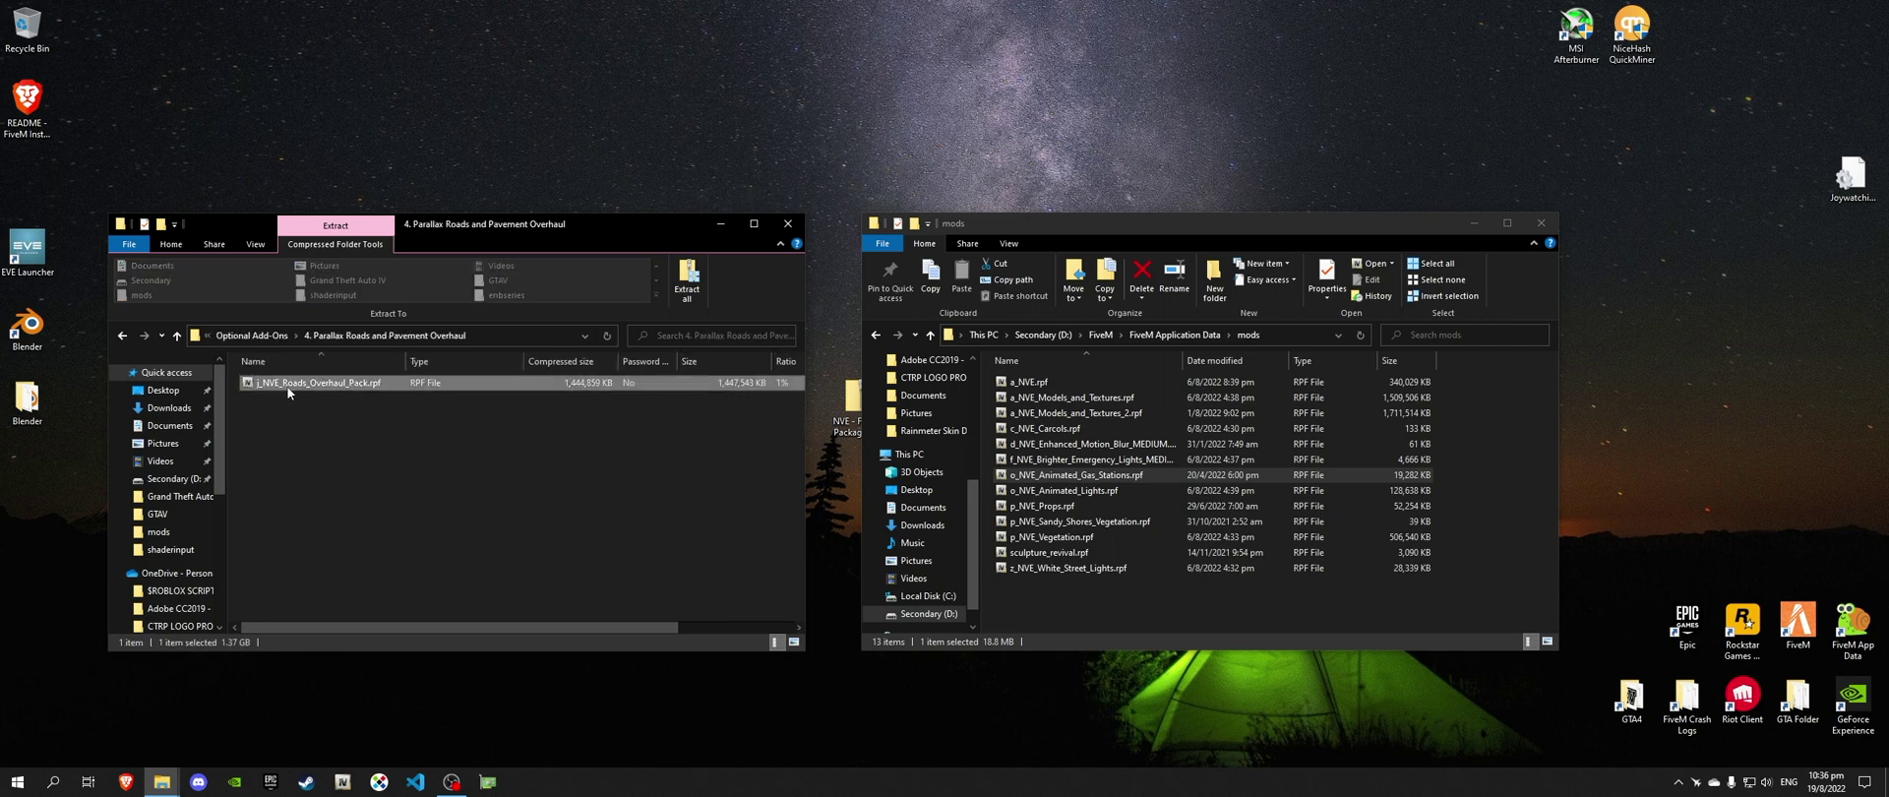
pyautogui.moveTo(377, 345); pyautogui.dragTo(418, 408)
pyautogui.moveTo(324, 382); pyautogui.dragTo(1082, 591)
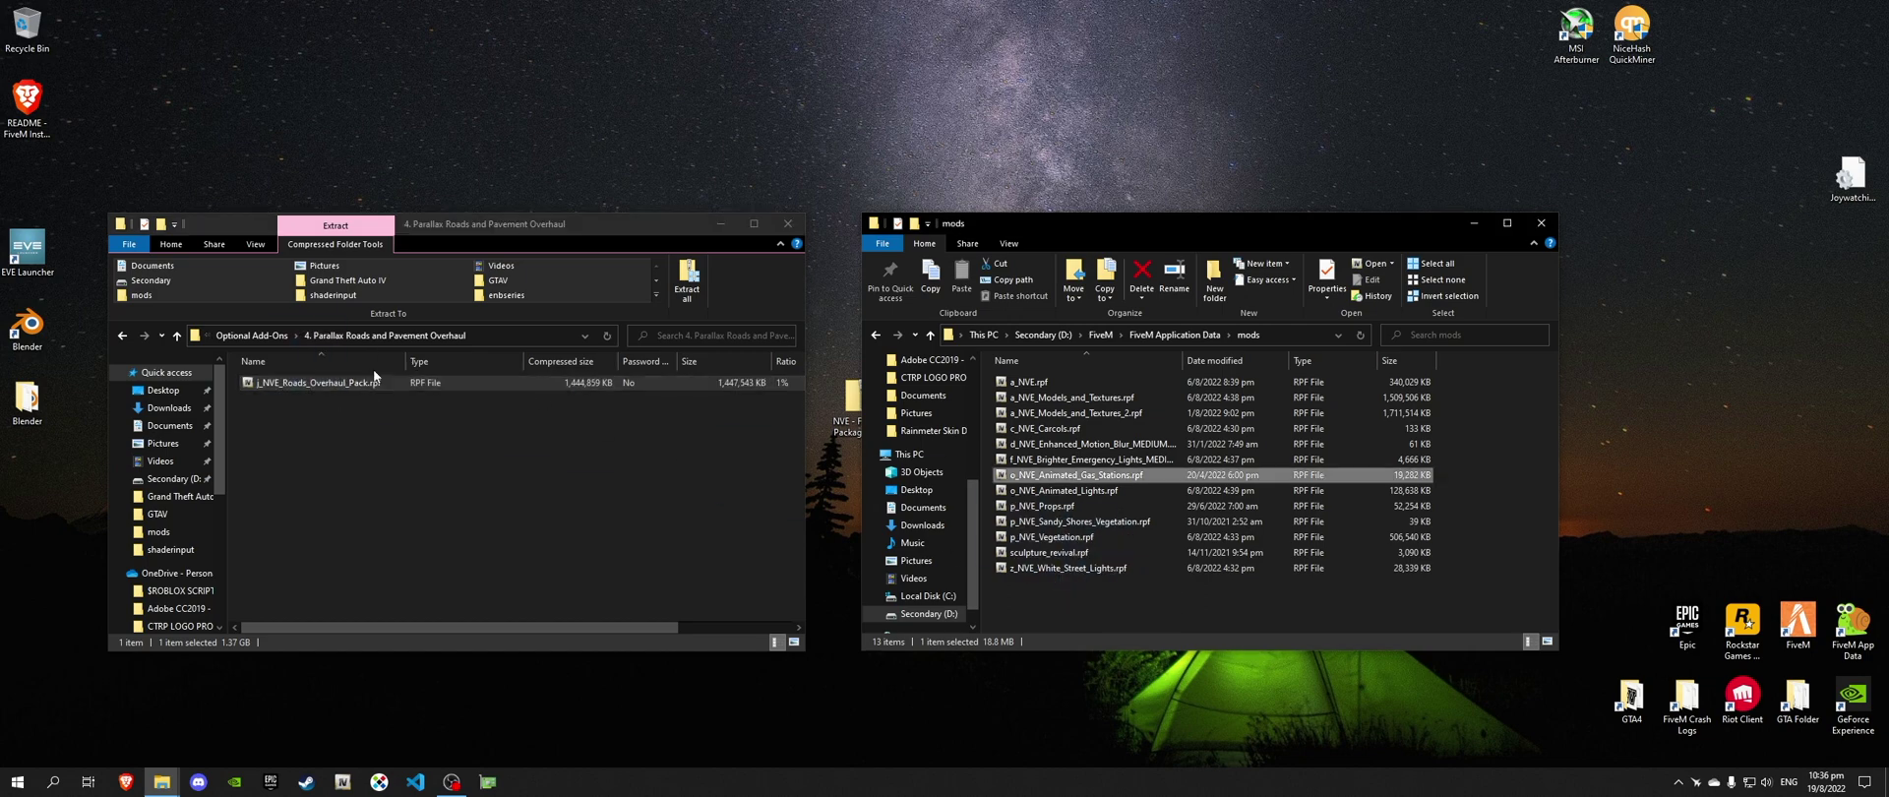
pyautogui.click(274, 336)
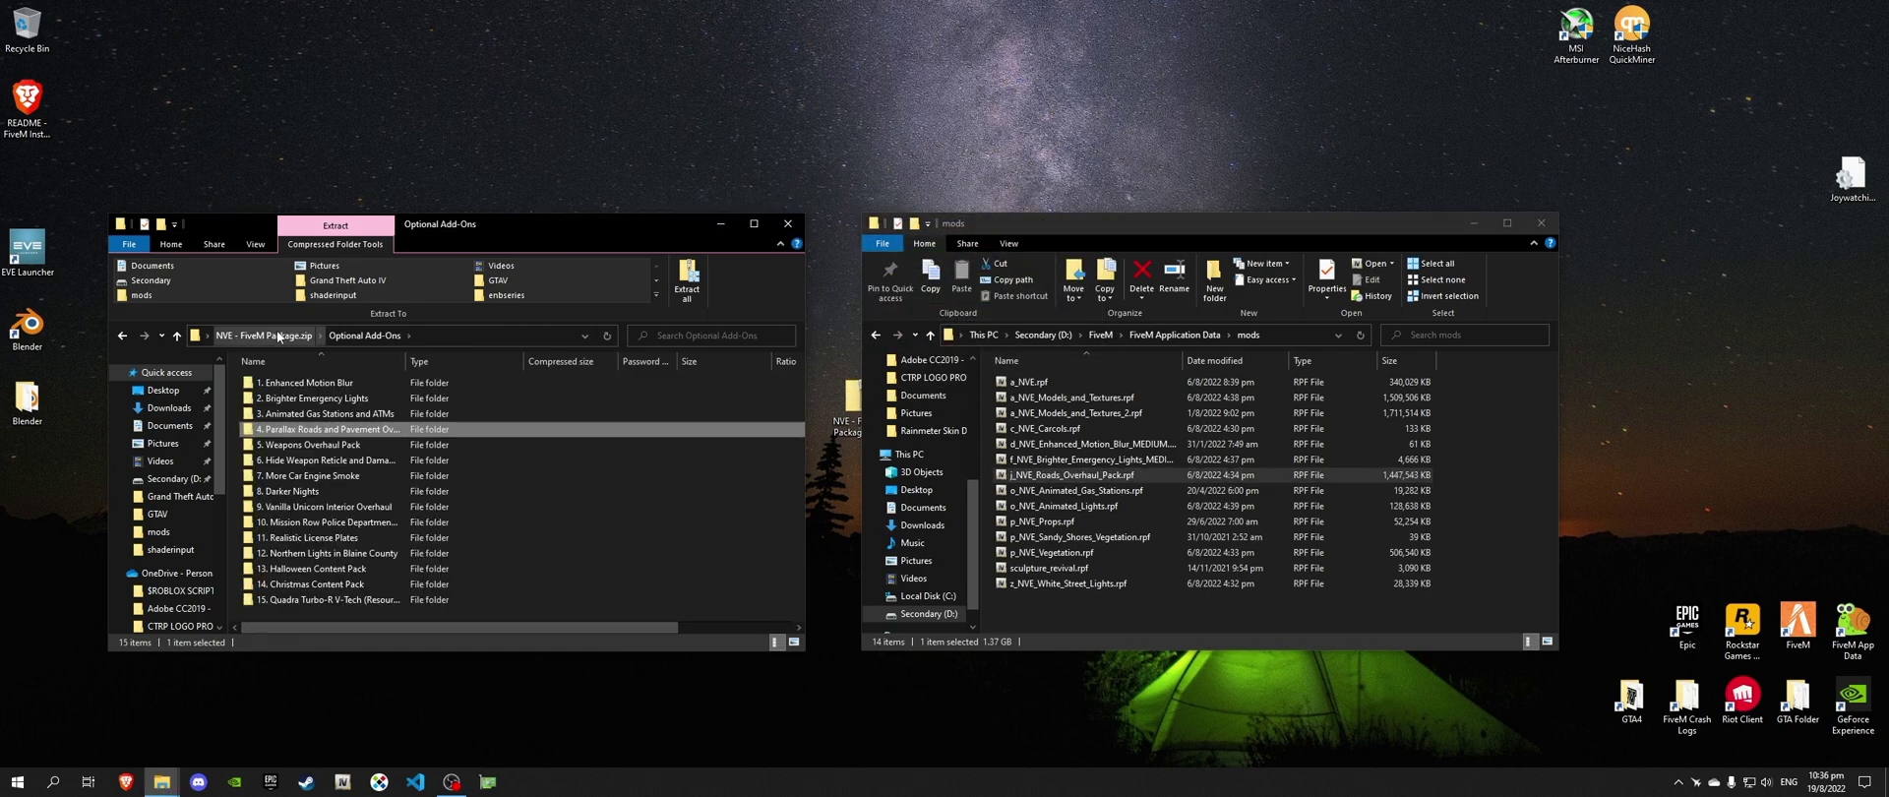
# - Copy r_NVE_Weapons_Overhaul_Pack.rpf from the Weapons Overhaul Pack add-on into the FiveM mods folder and return to Optional Add-Ons
pyautogui.doubleClick(314, 444)
pyautogui.click(295, 385)
pyautogui.moveTo(290, 385); pyautogui.dragTo(1030, 616)
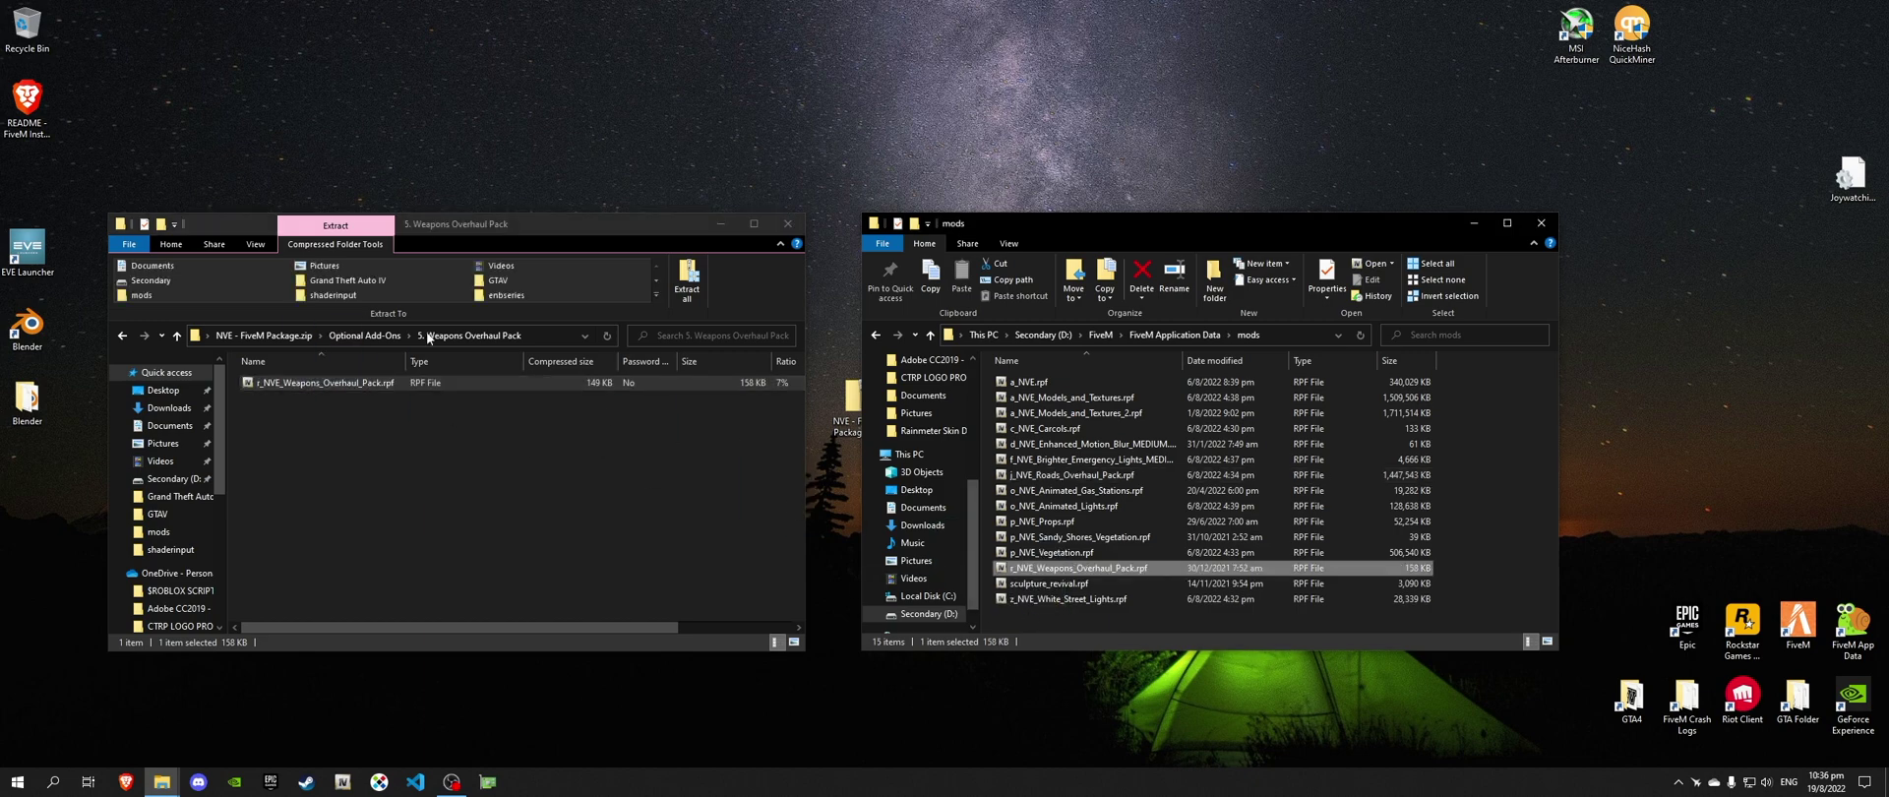
pyautogui.click(364, 335)
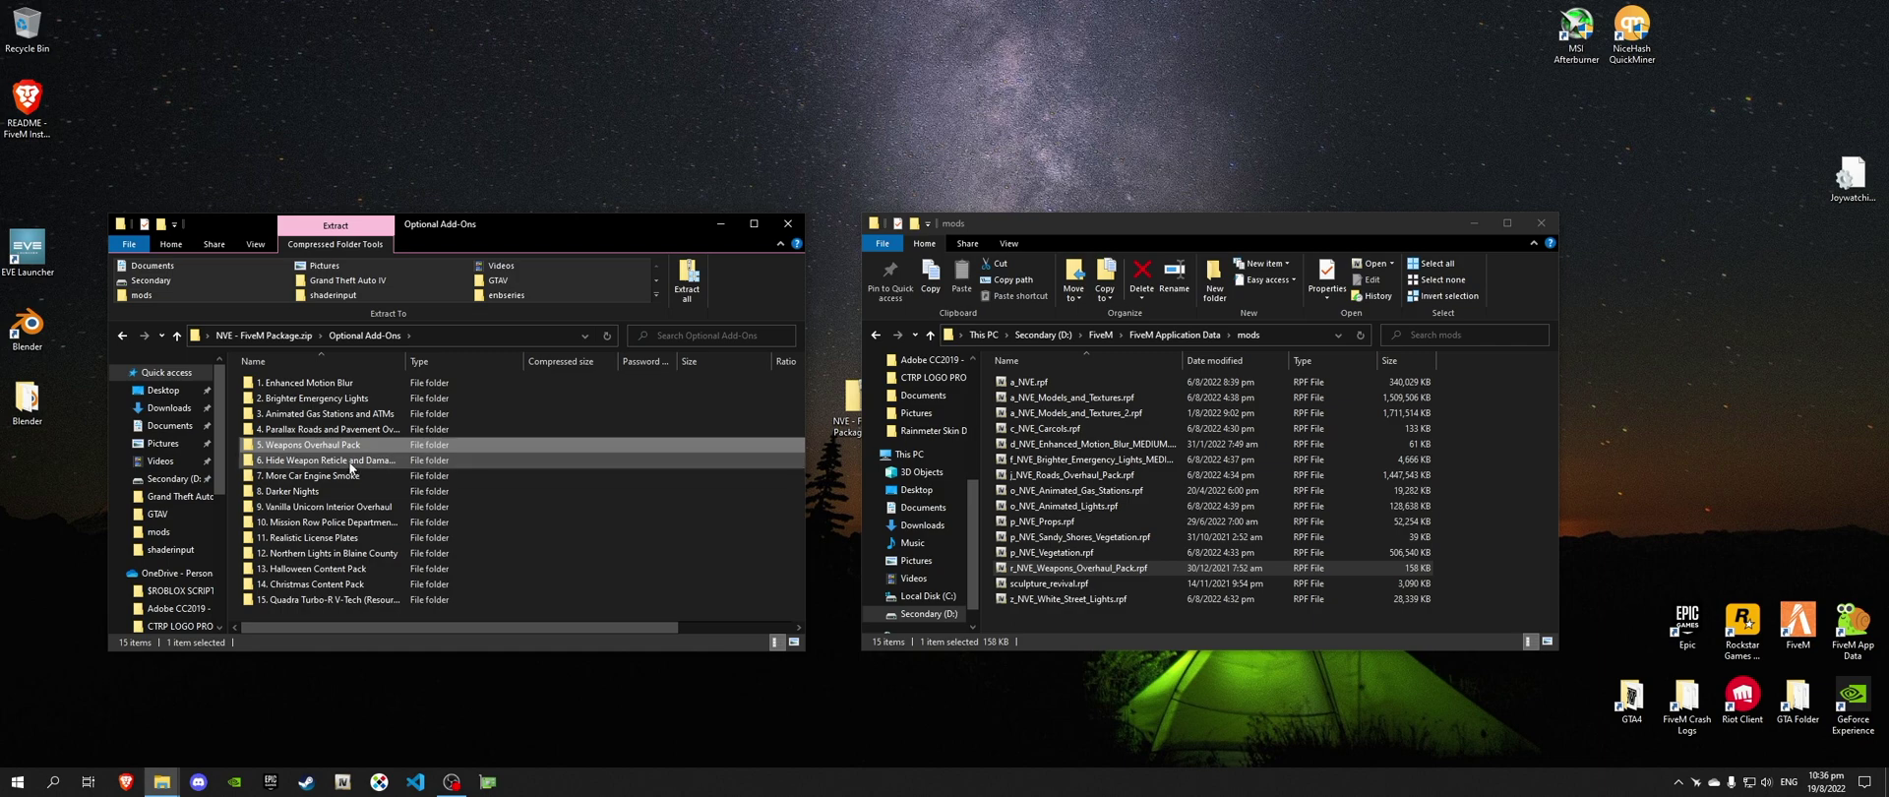
# - Review add-ons 6 to 10 in the Optional Add-Ons list, widening the Name column to read their full names
pyautogui.click(349, 463)
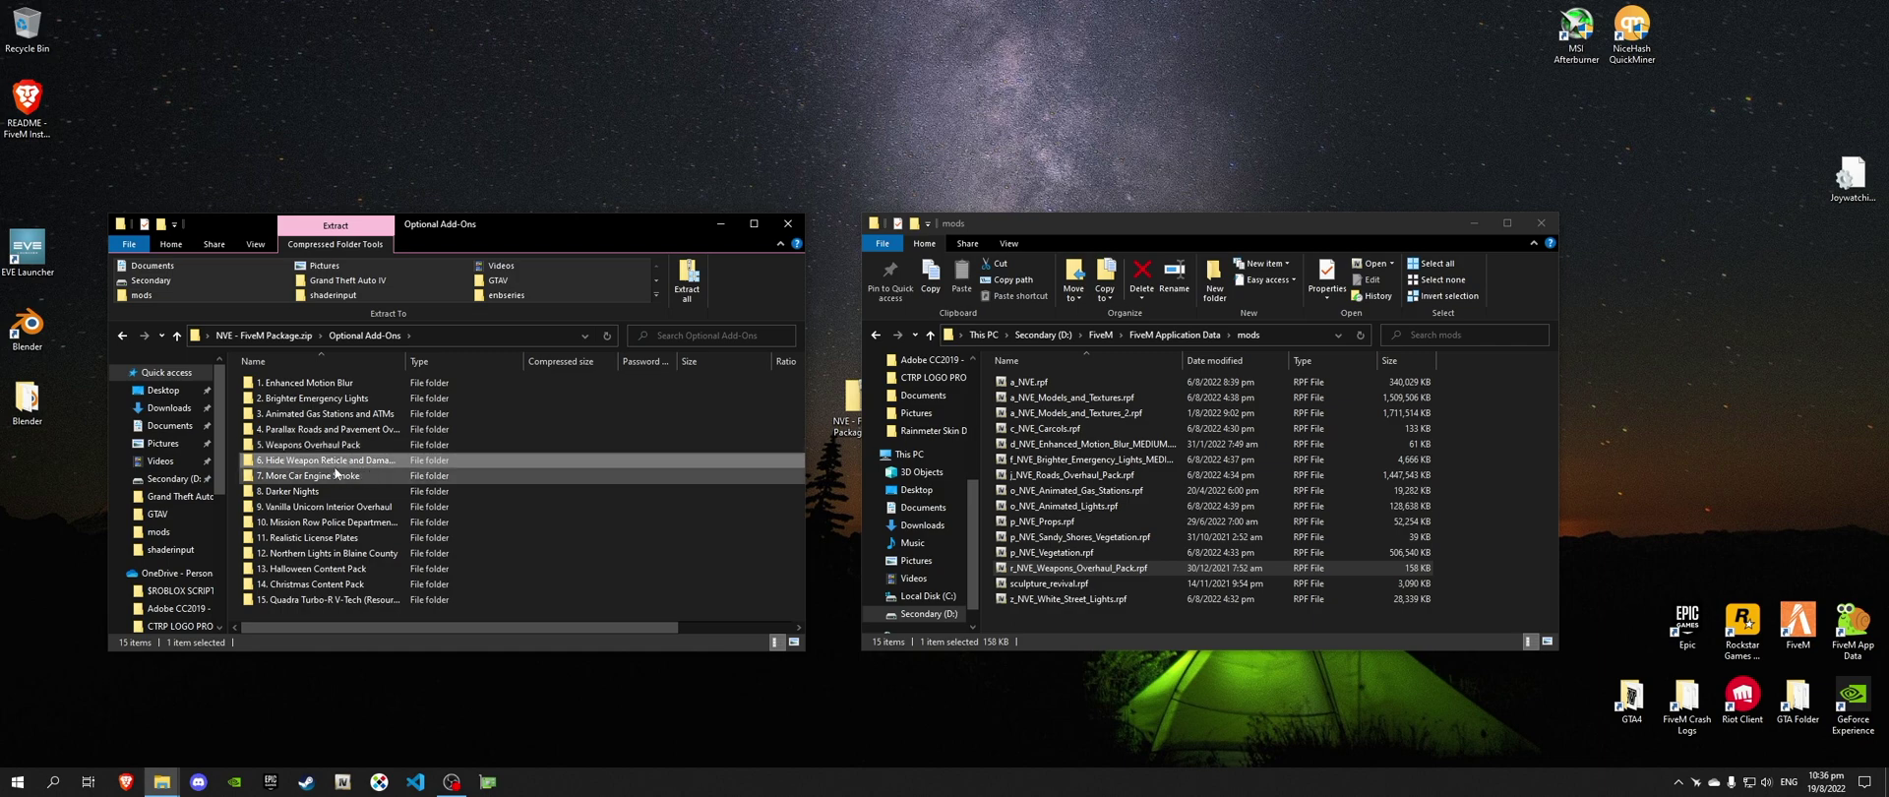
pyautogui.click(360, 478)
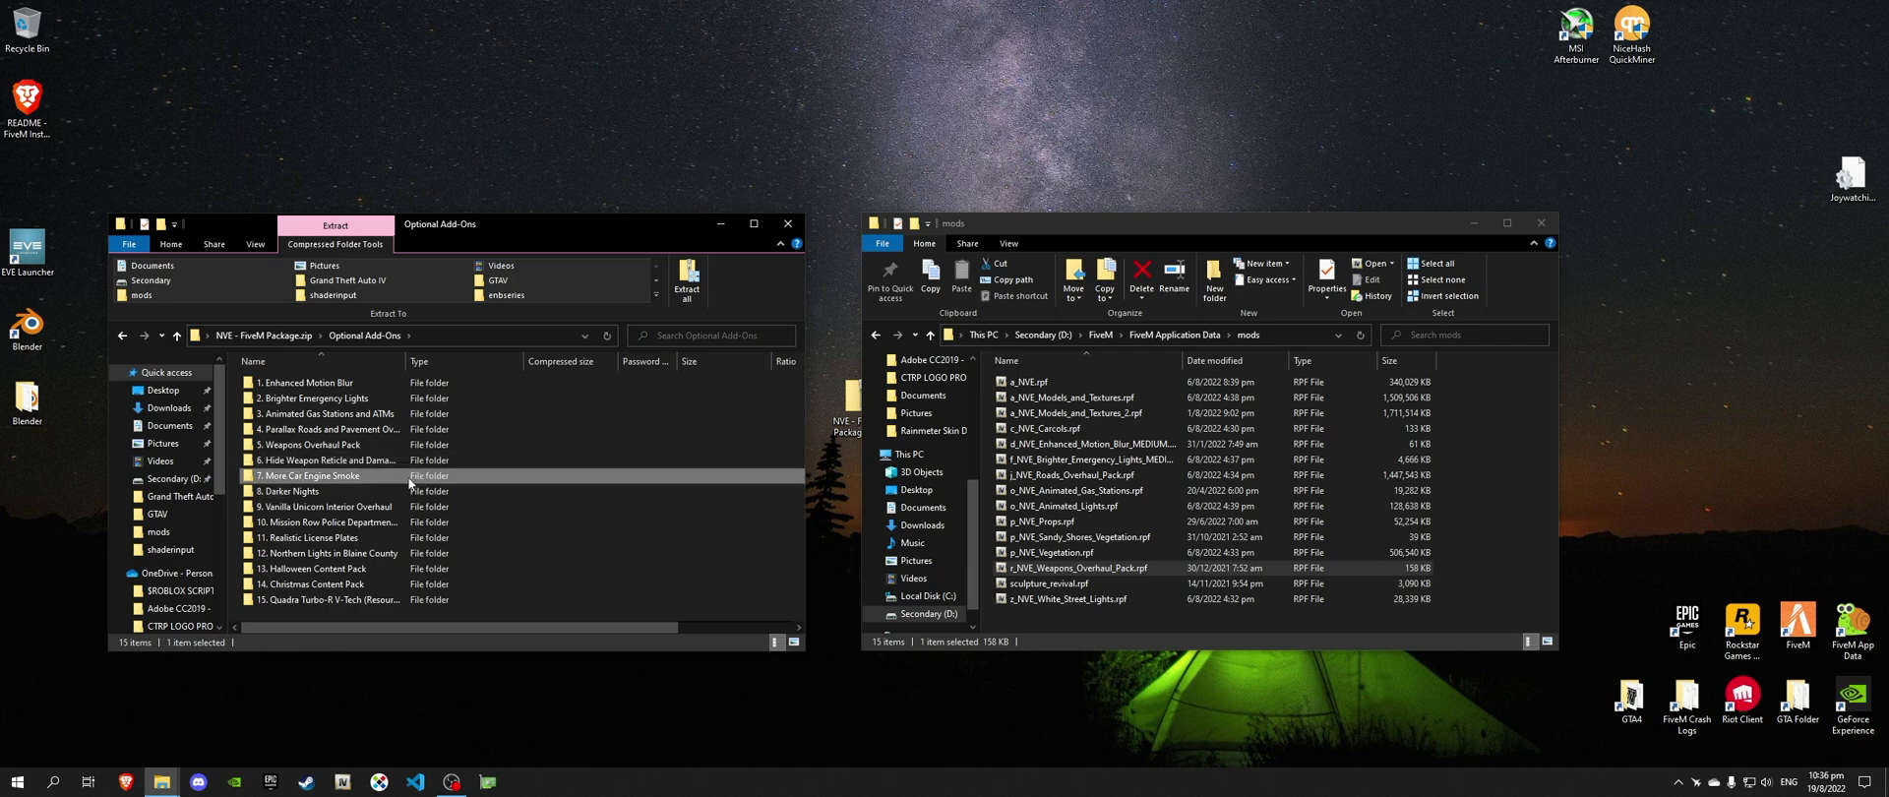
pyautogui.click(407, 491)
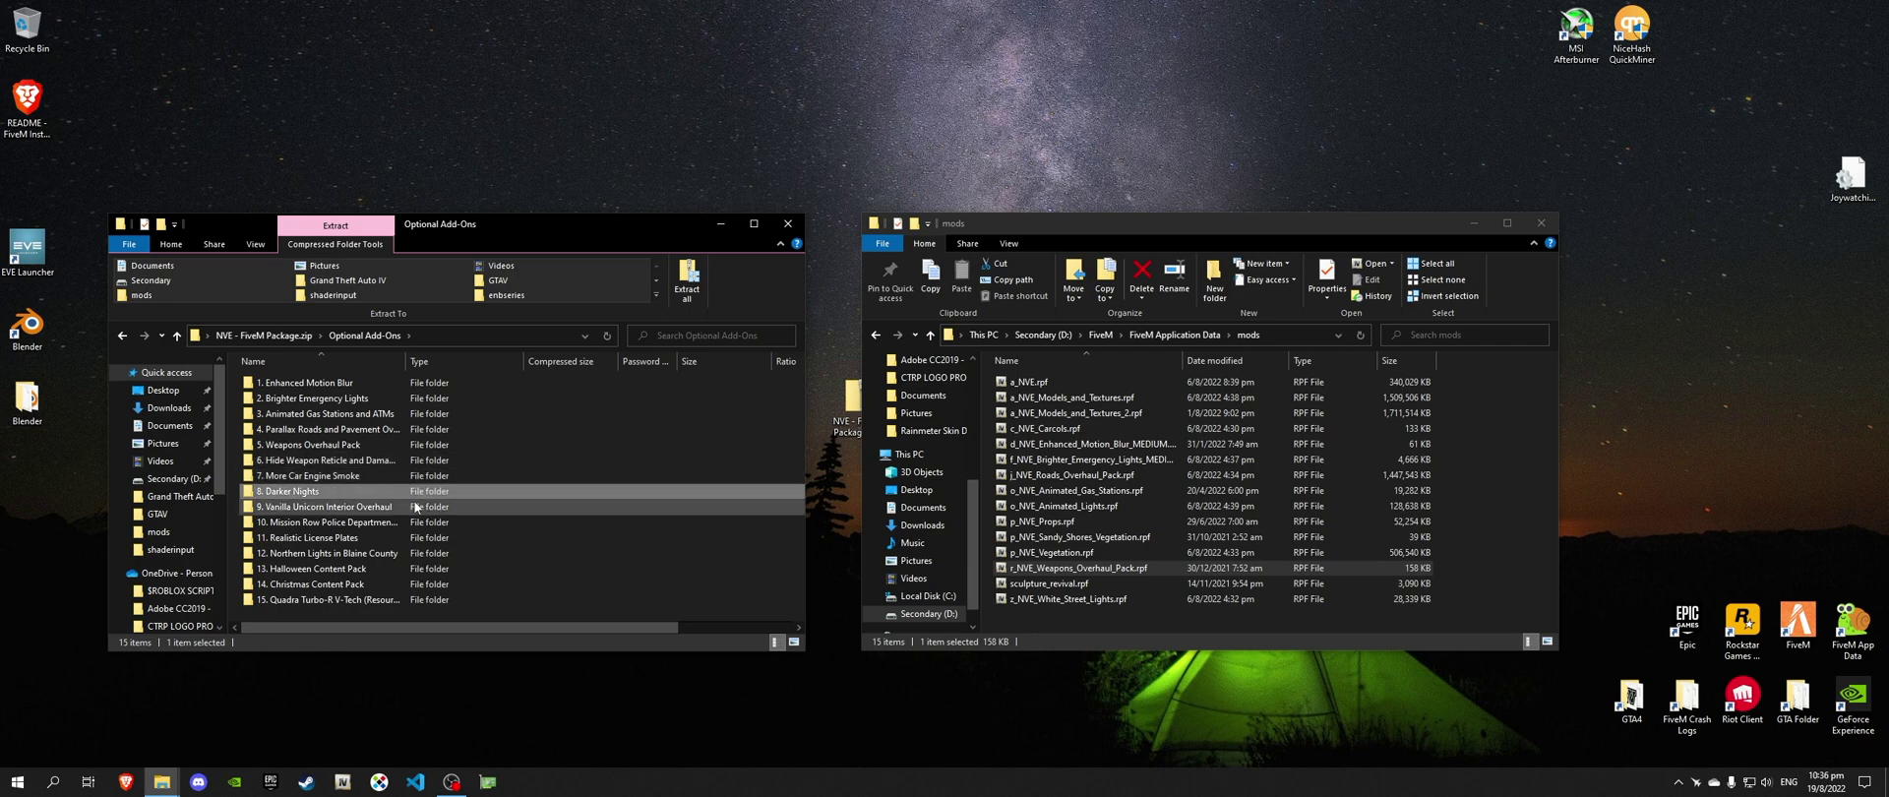
pyautogui.click(403, 509)
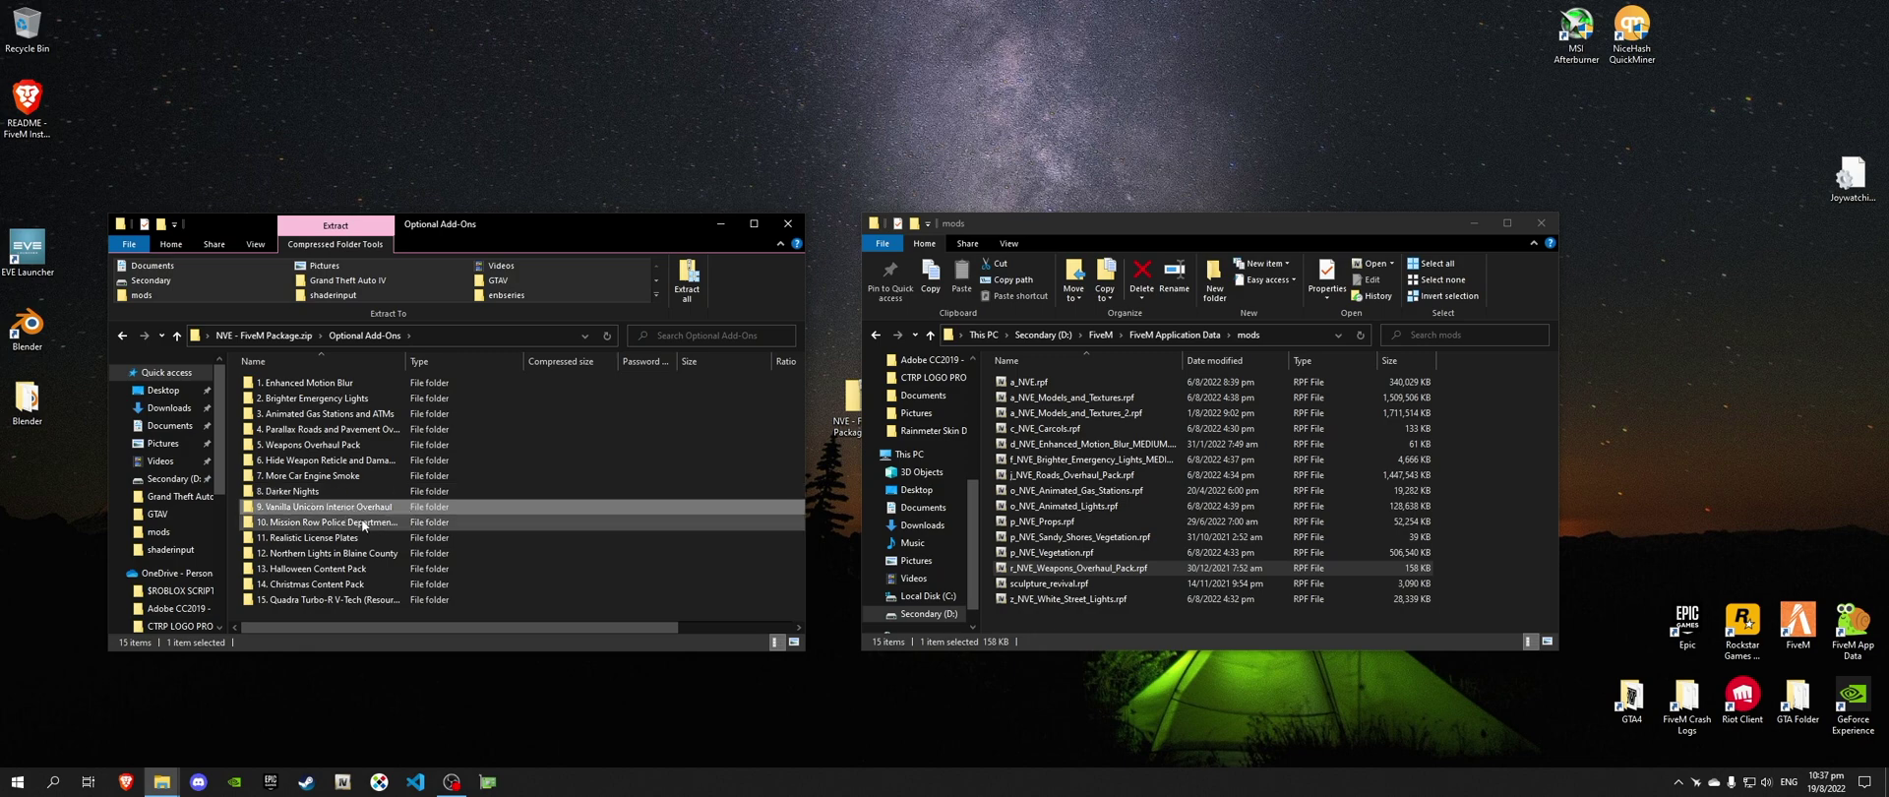
pyautogui.click(353, 526)
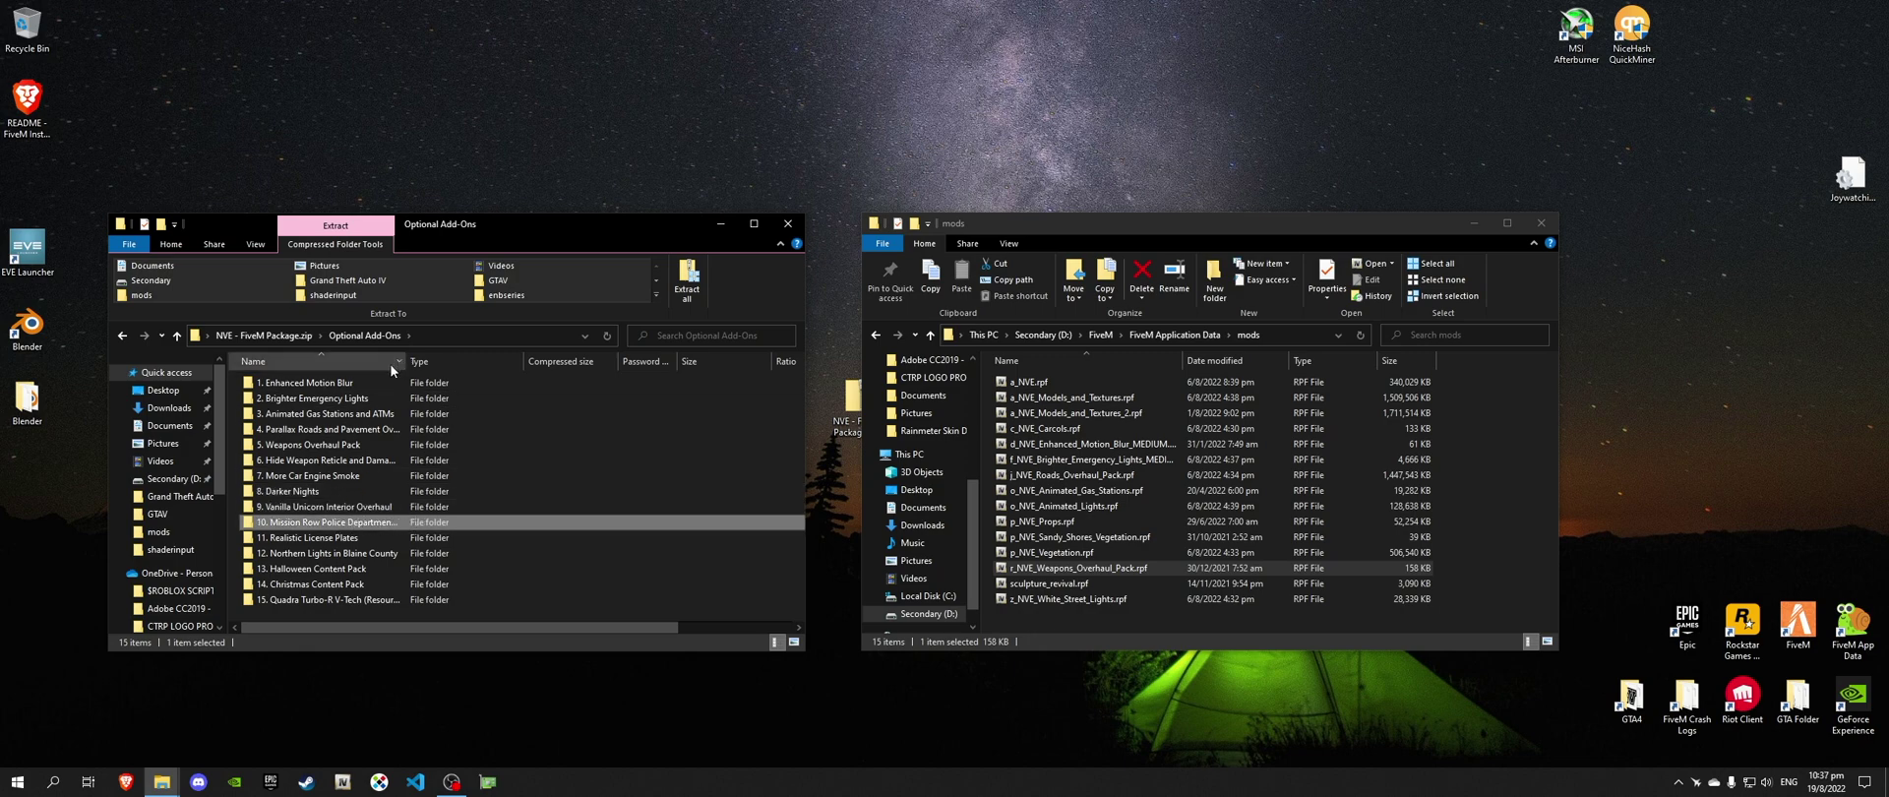
pyautogui.moveTo(407, 361); pyautogui.dragTo(489, 361)
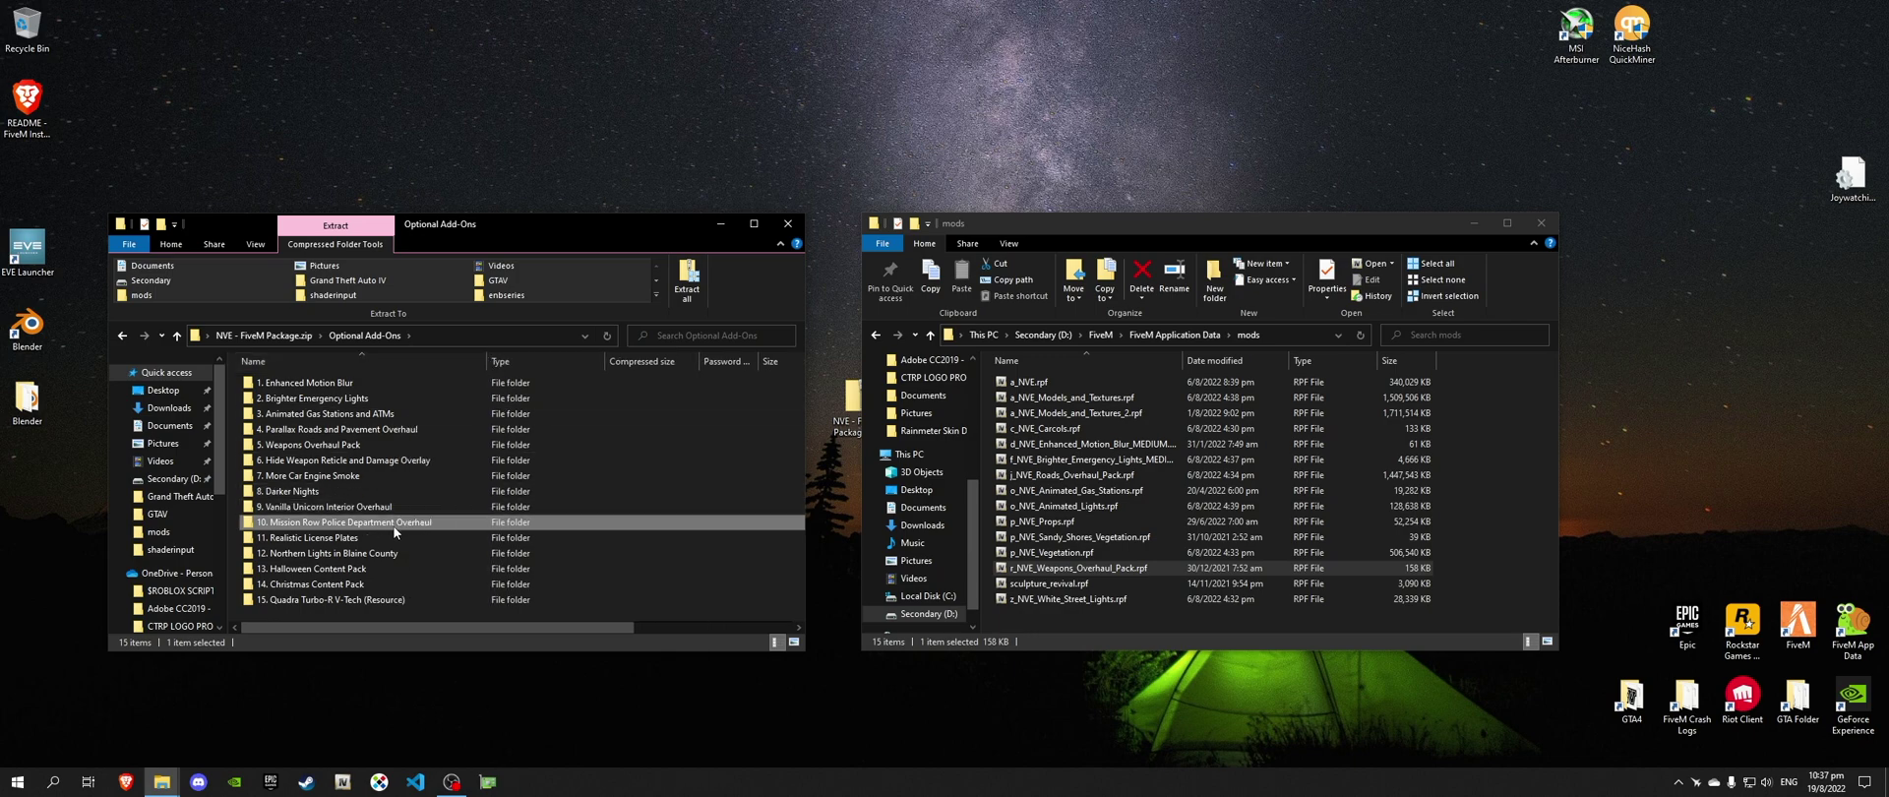
pyautogui.click(334, 508)
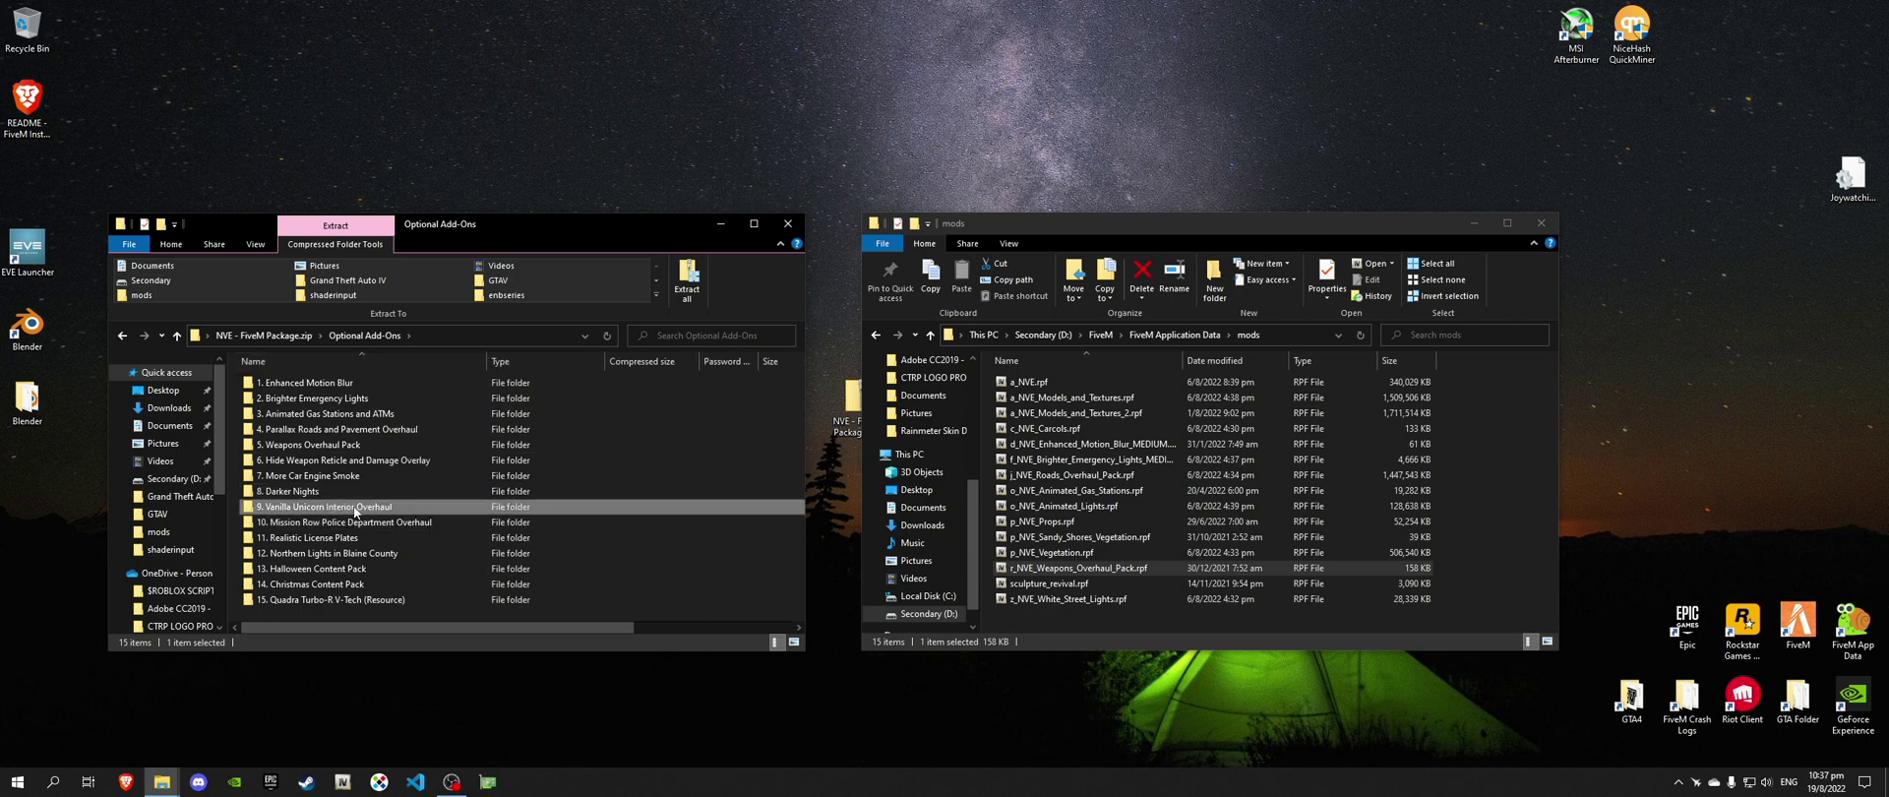
pyautogui.click(462, 517)
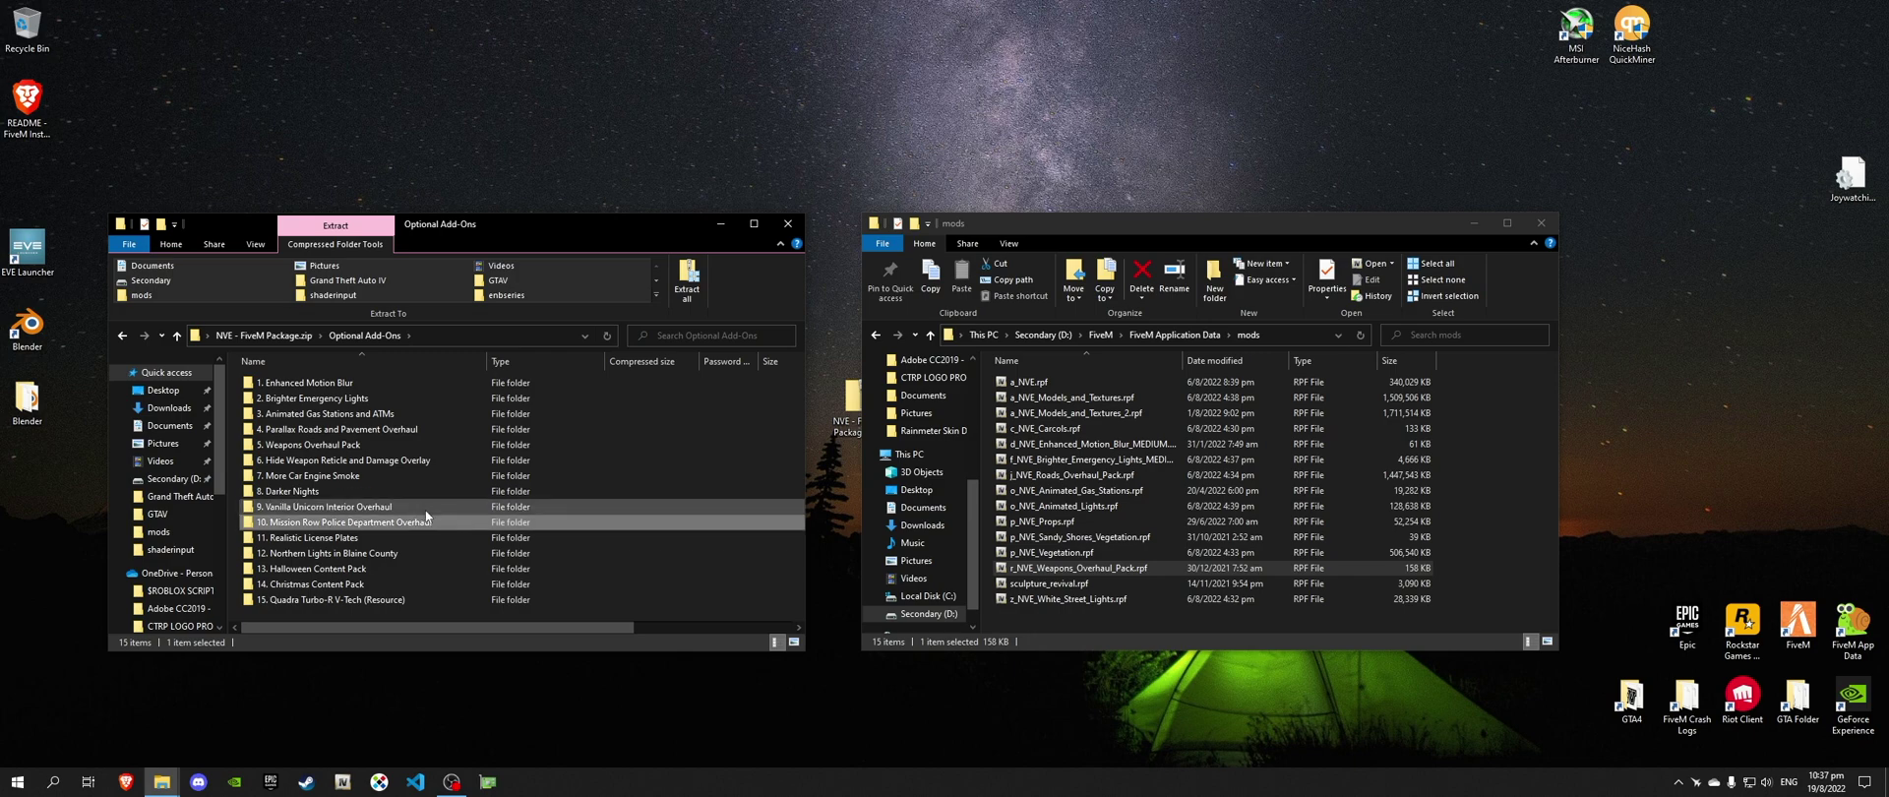
# - Copy the Realistic License Plates RPF file into the FiveM mods folder, and close the NVE zip window
pyautogui.doubleClick(381, 536)
pyautogui.click(345, 387)
pyautogui.moveTo(325, 387); pyautogui.dragTo(1311, 525)
pyautogui.click(366, 335)
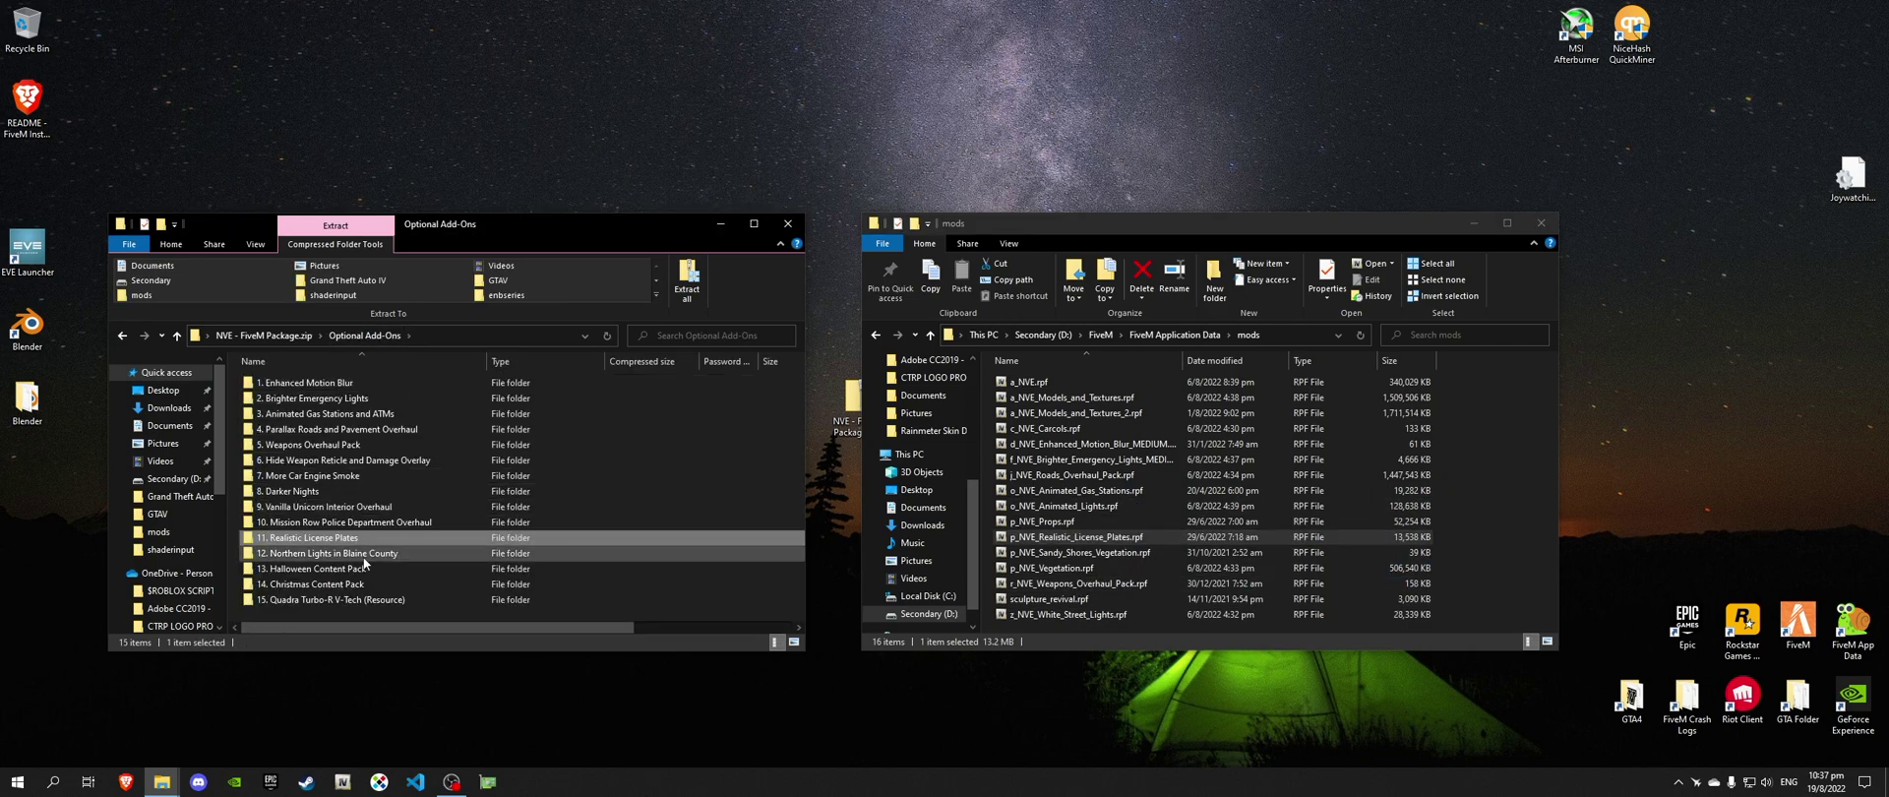
pyautogui.click(429, 553)
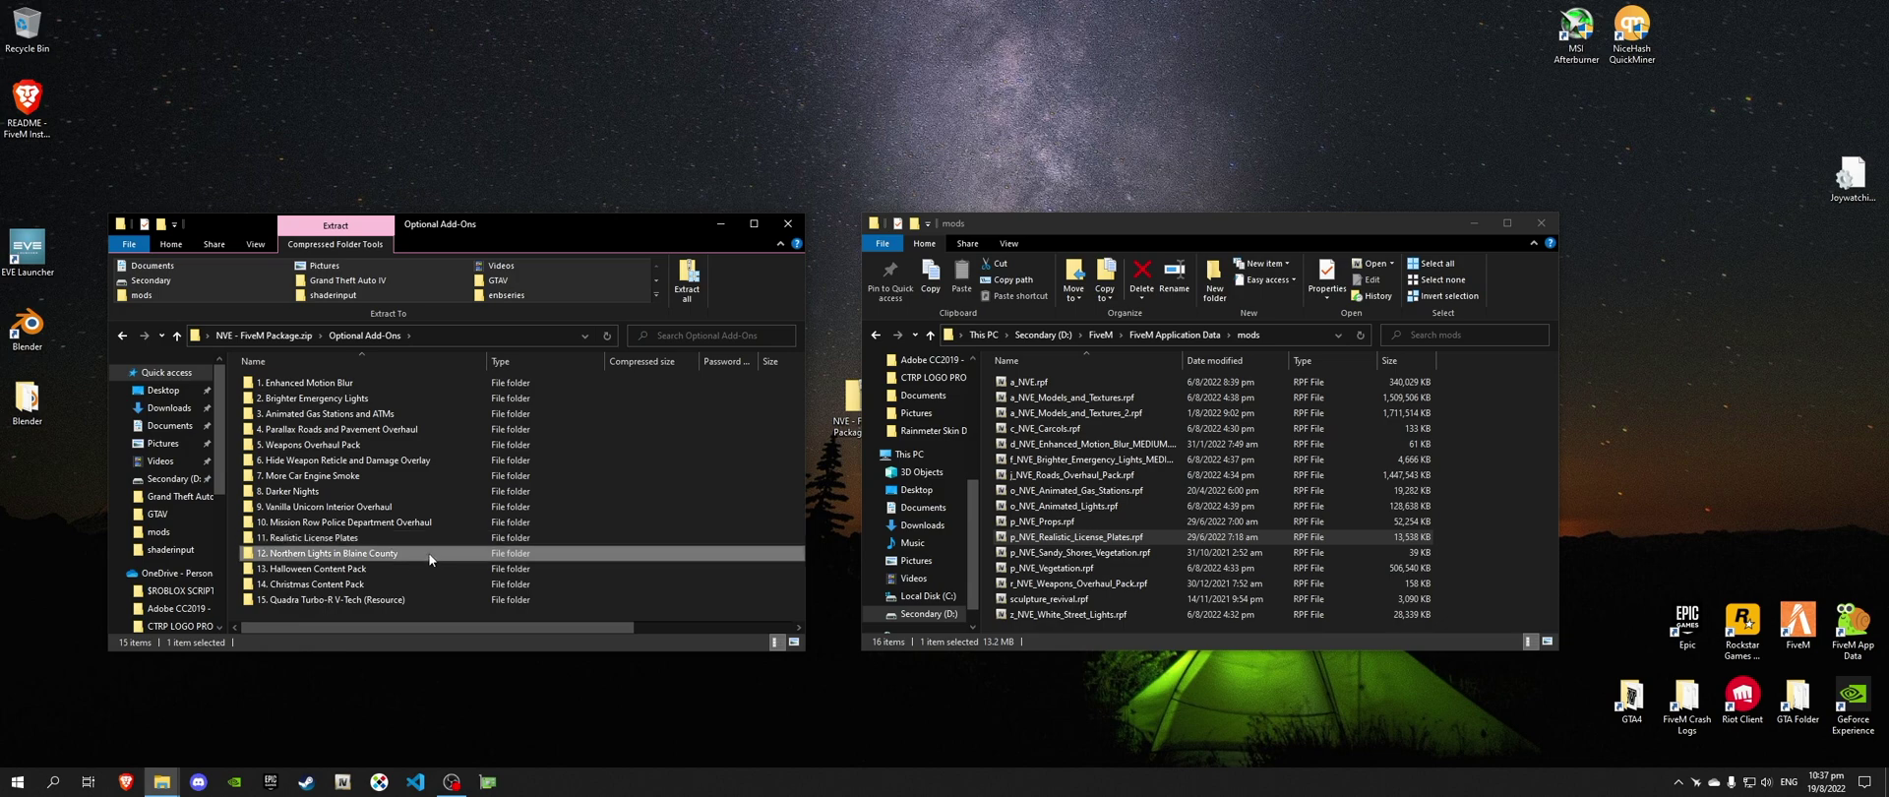
pyautogui.click(792, 227)
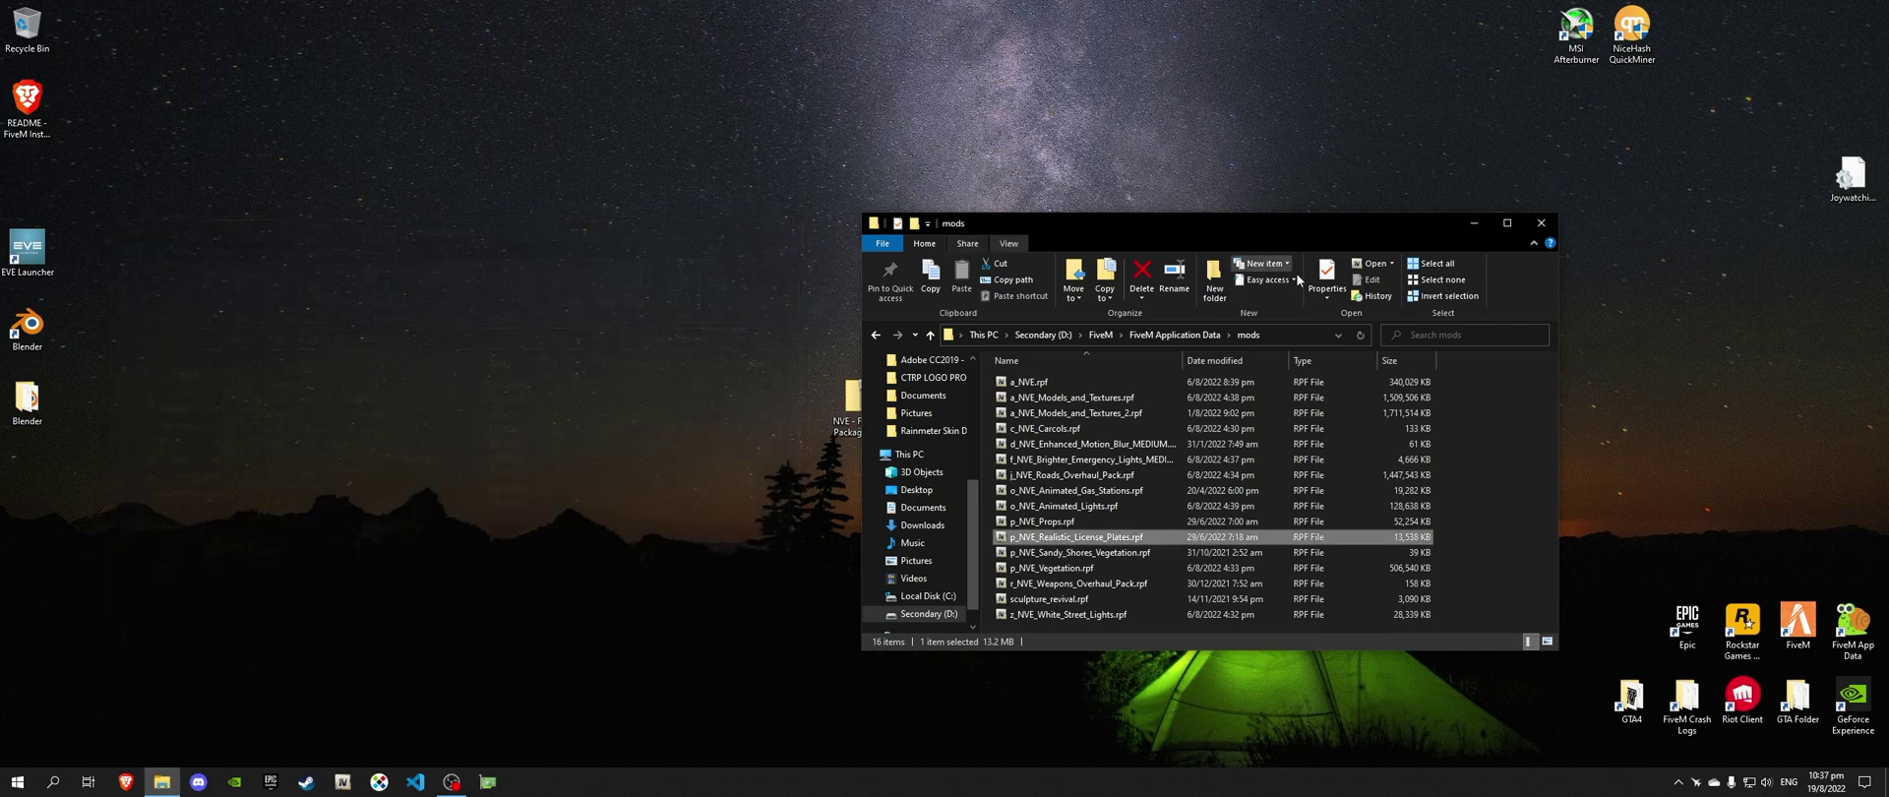
# - Check the copied RPF files in the FiveM mods folder and close its window
pyautogui.click(1220, 412)
pyautogui.click(1108, 616)
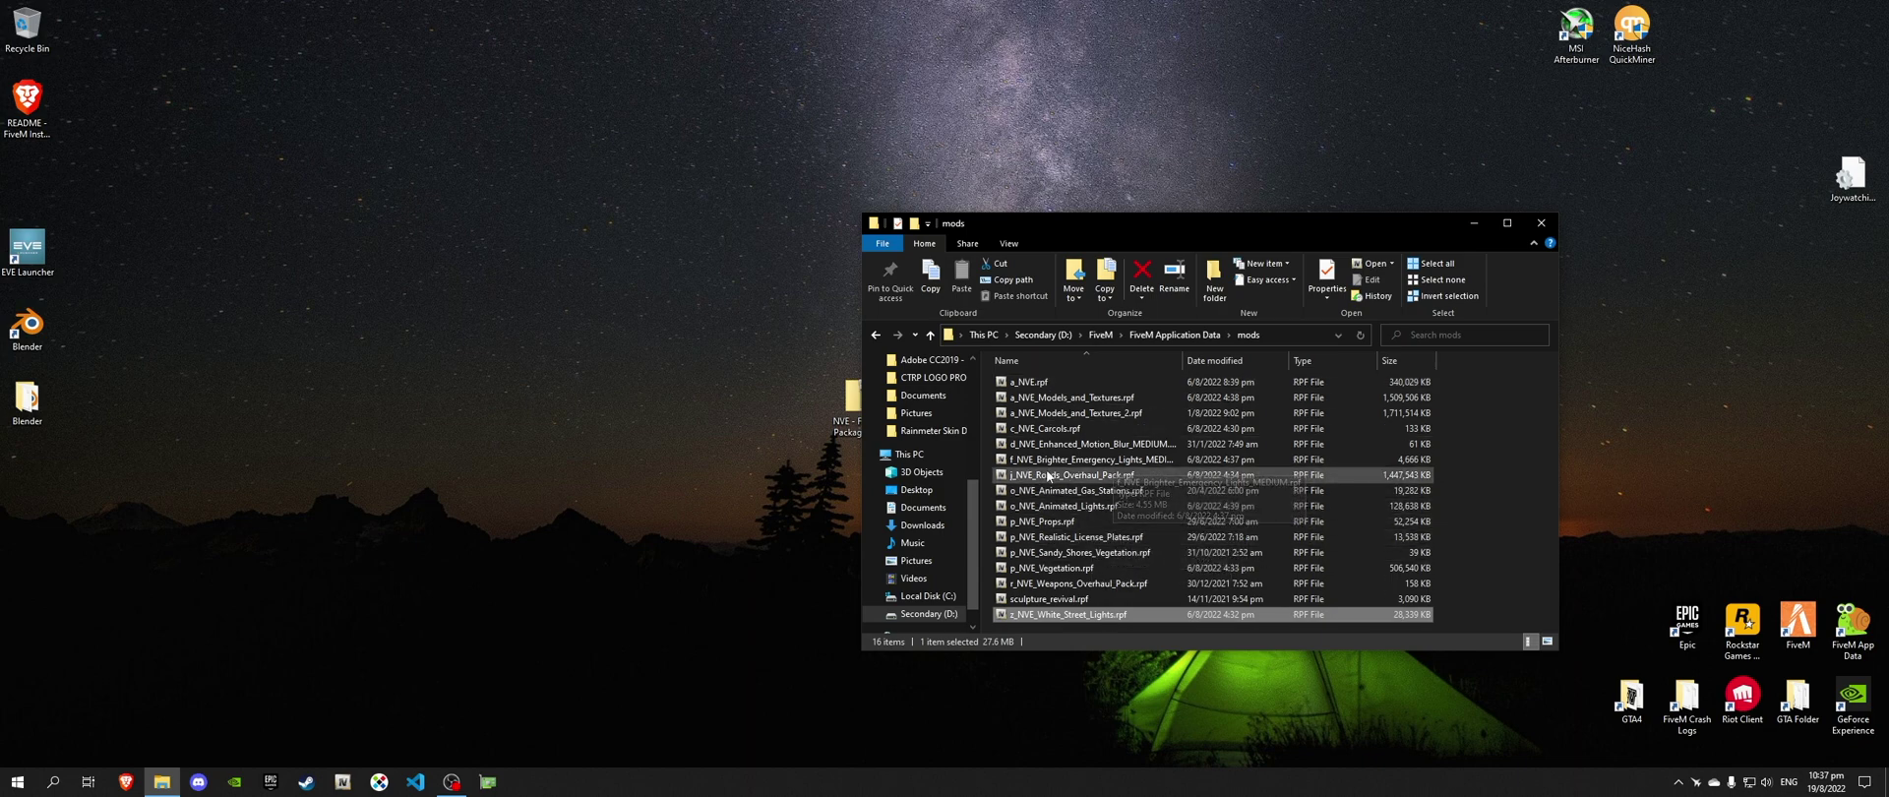
pyautogui.click(1080, 584)
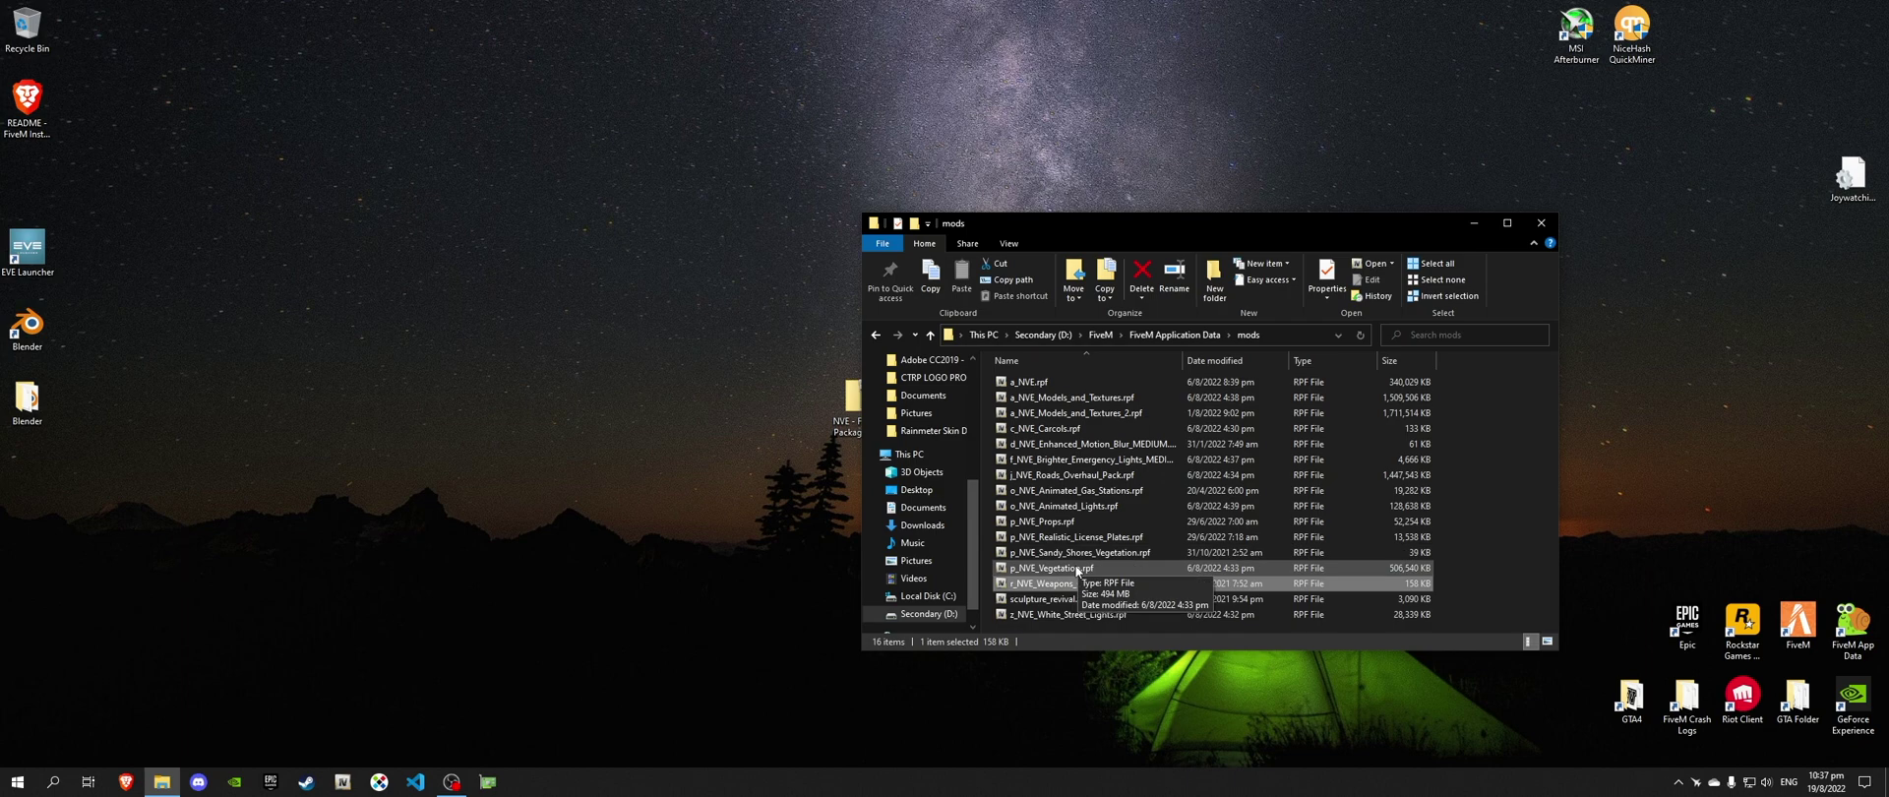
pyautogui.press('Up')
pyautogui.press('Up')
pyautogui.press('Up')
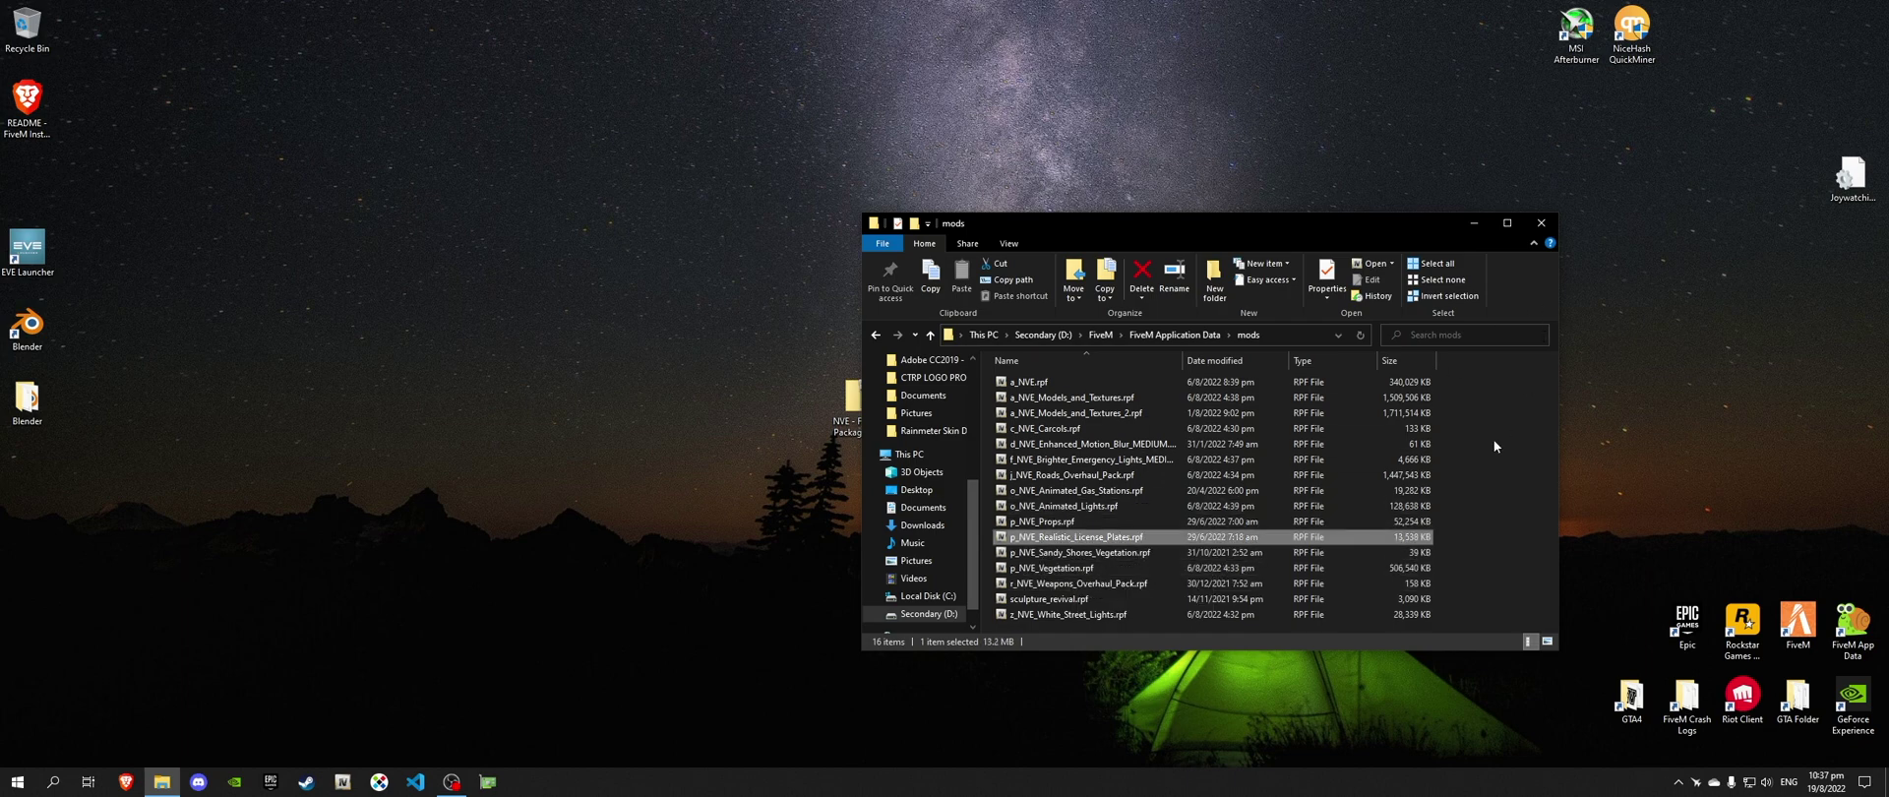
pyautogui.click(1495, 446)
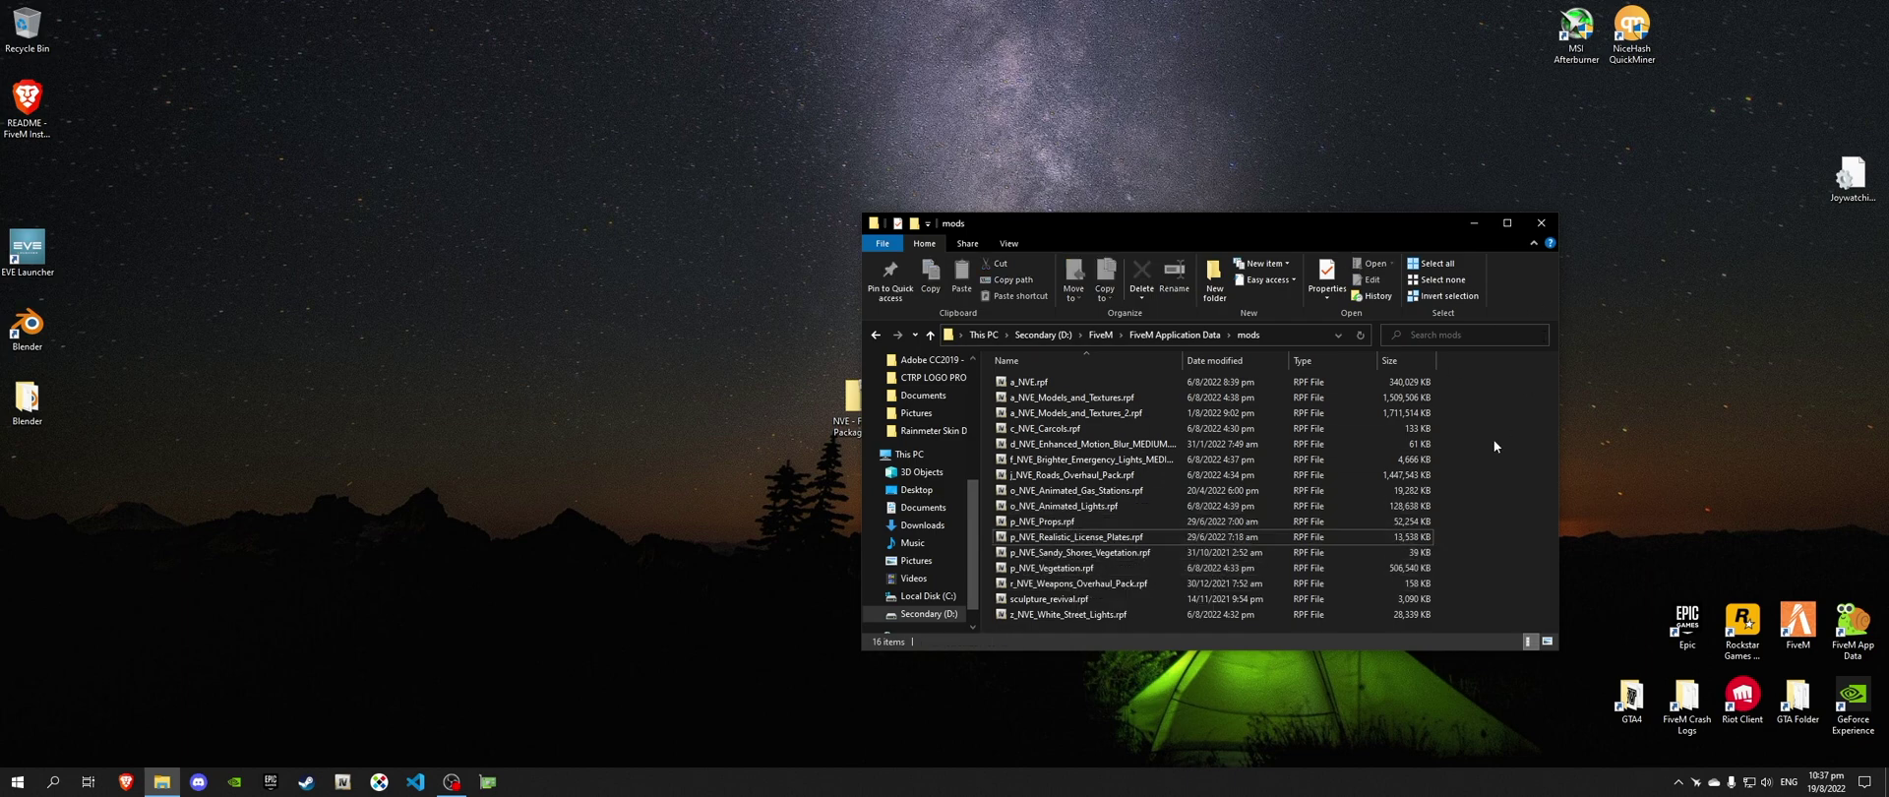
pyautogui.click(1549, 225)
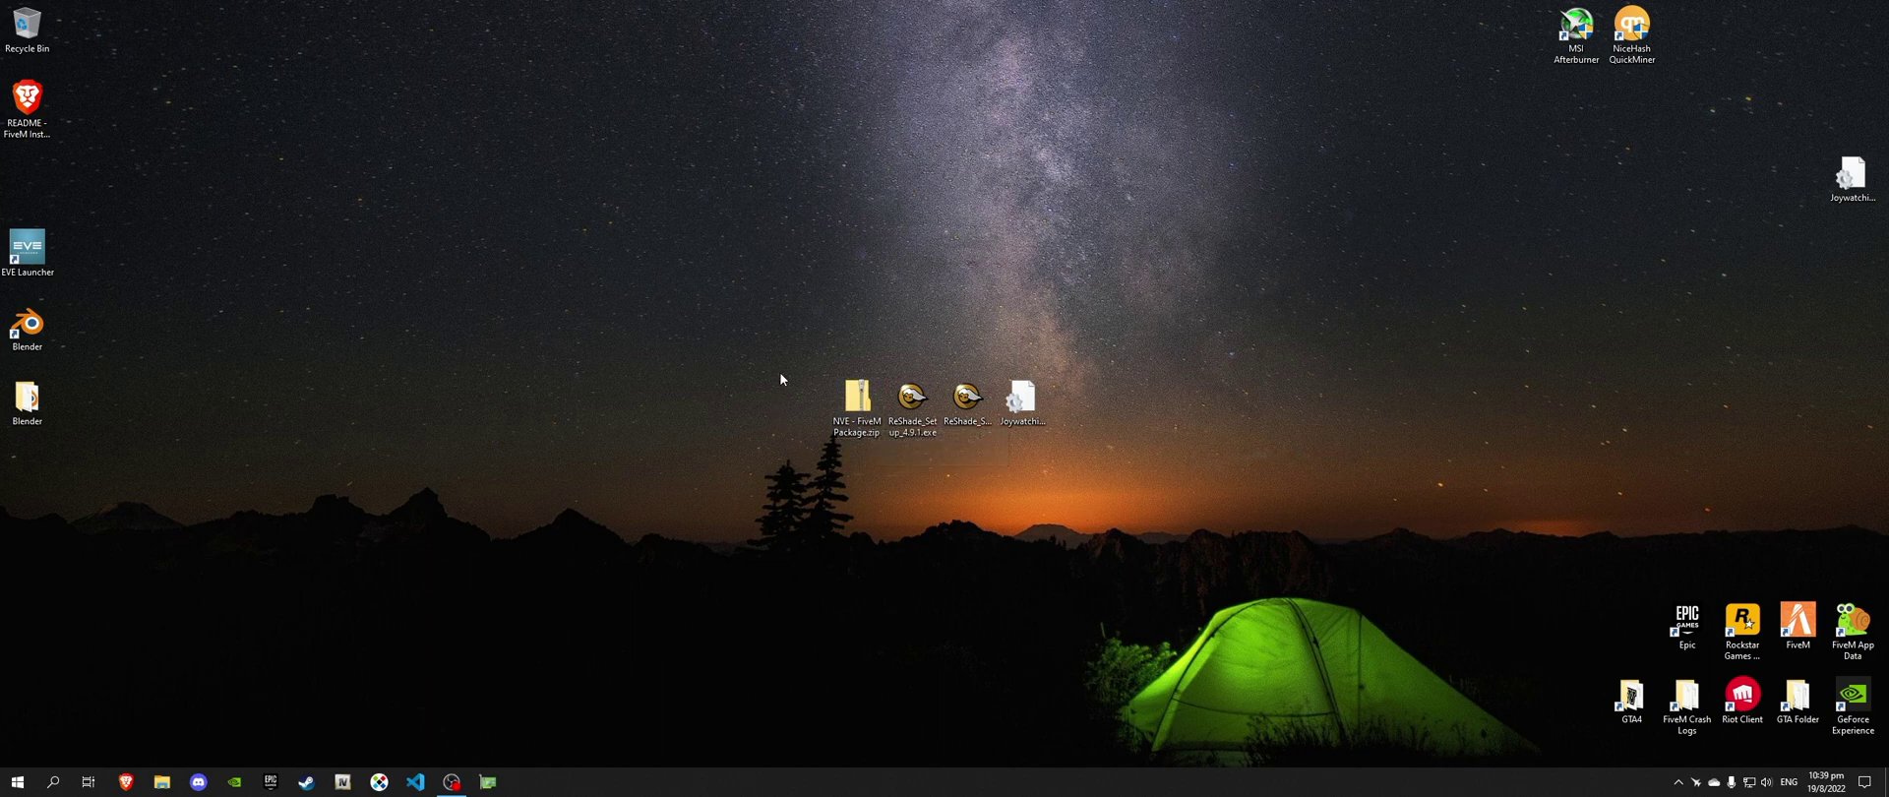
# - Launch ReShade_Setup_4.9.1.exe from the desktop and move its setup window below the desktop icons
pyautogui.click(856, 401)
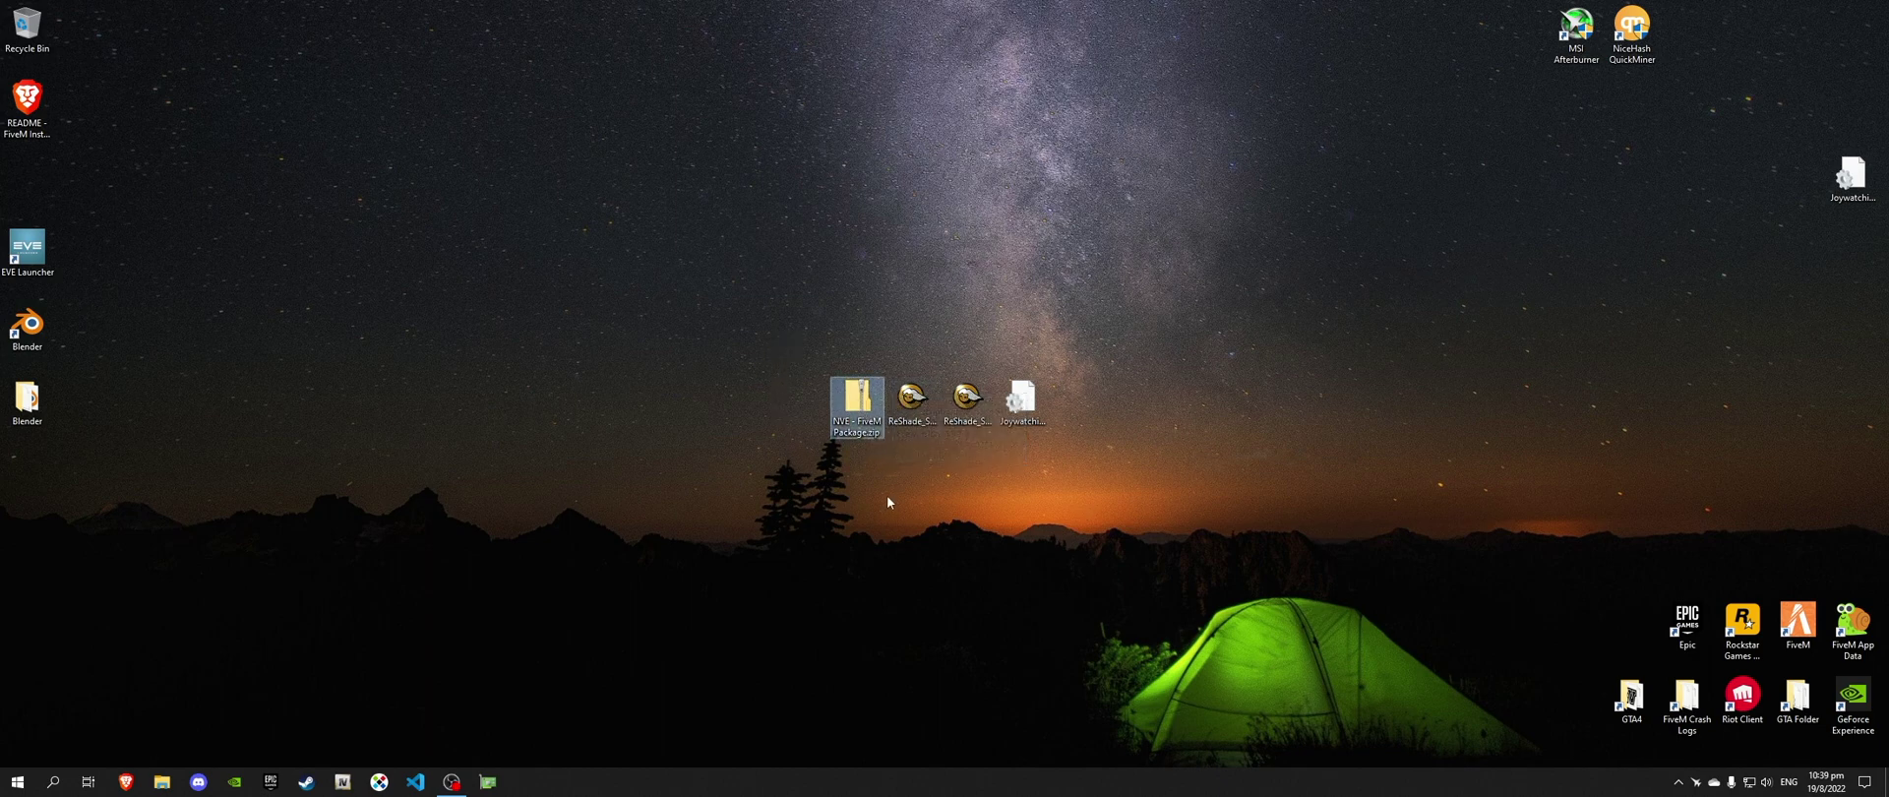
pyautogui.click(907, 398)
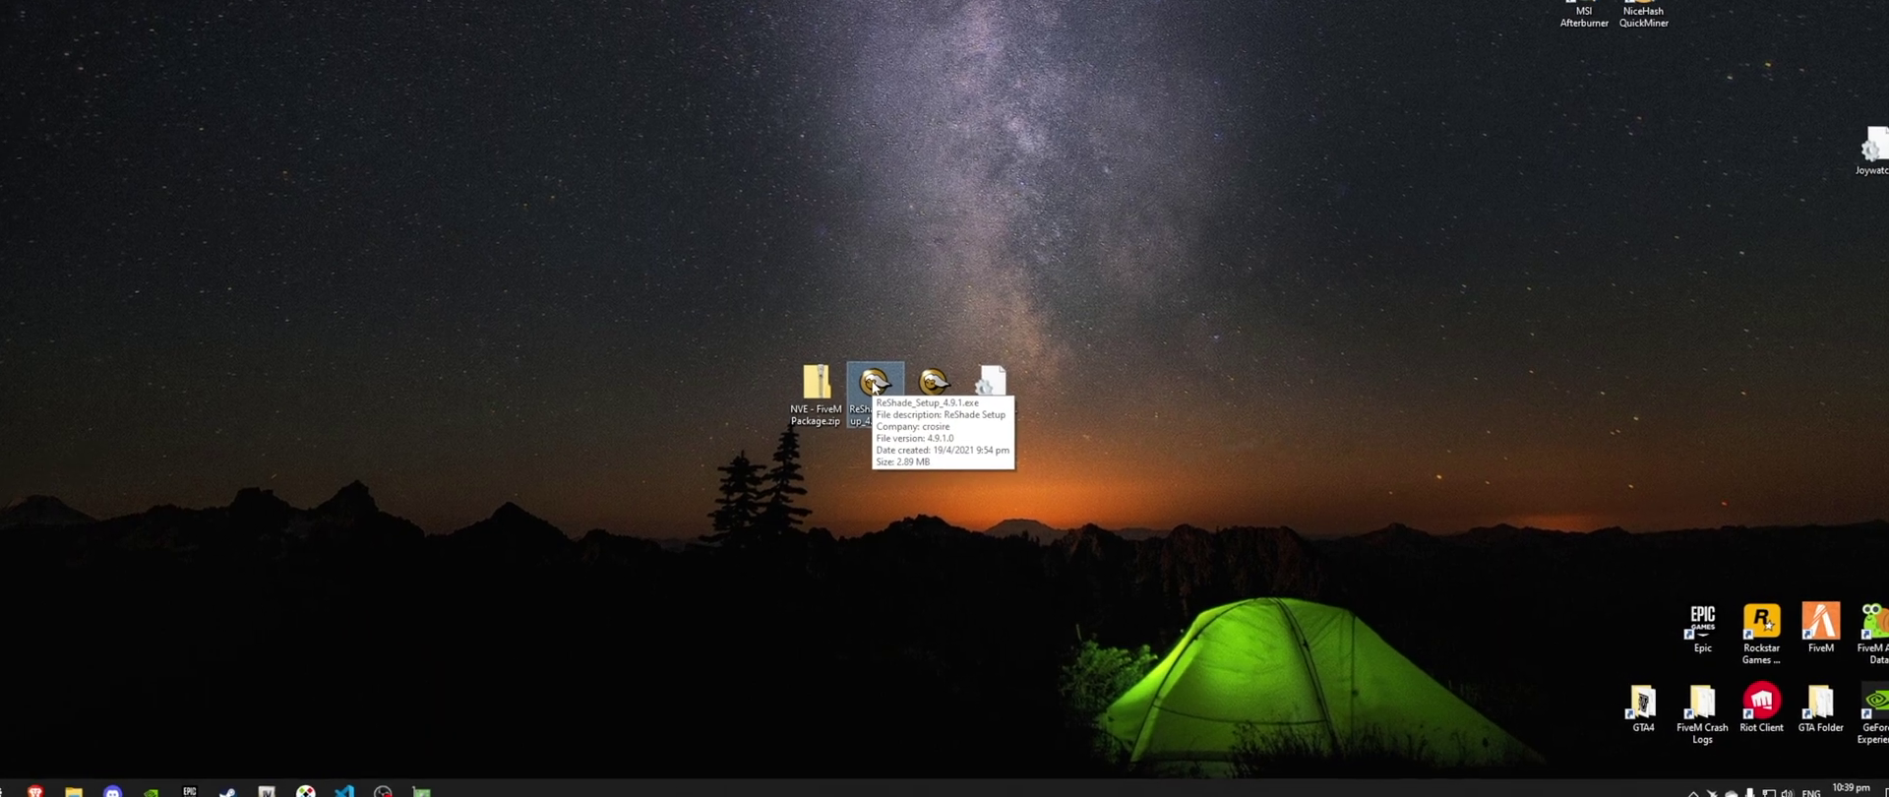
pyautogui.doubleClick(873, 383)
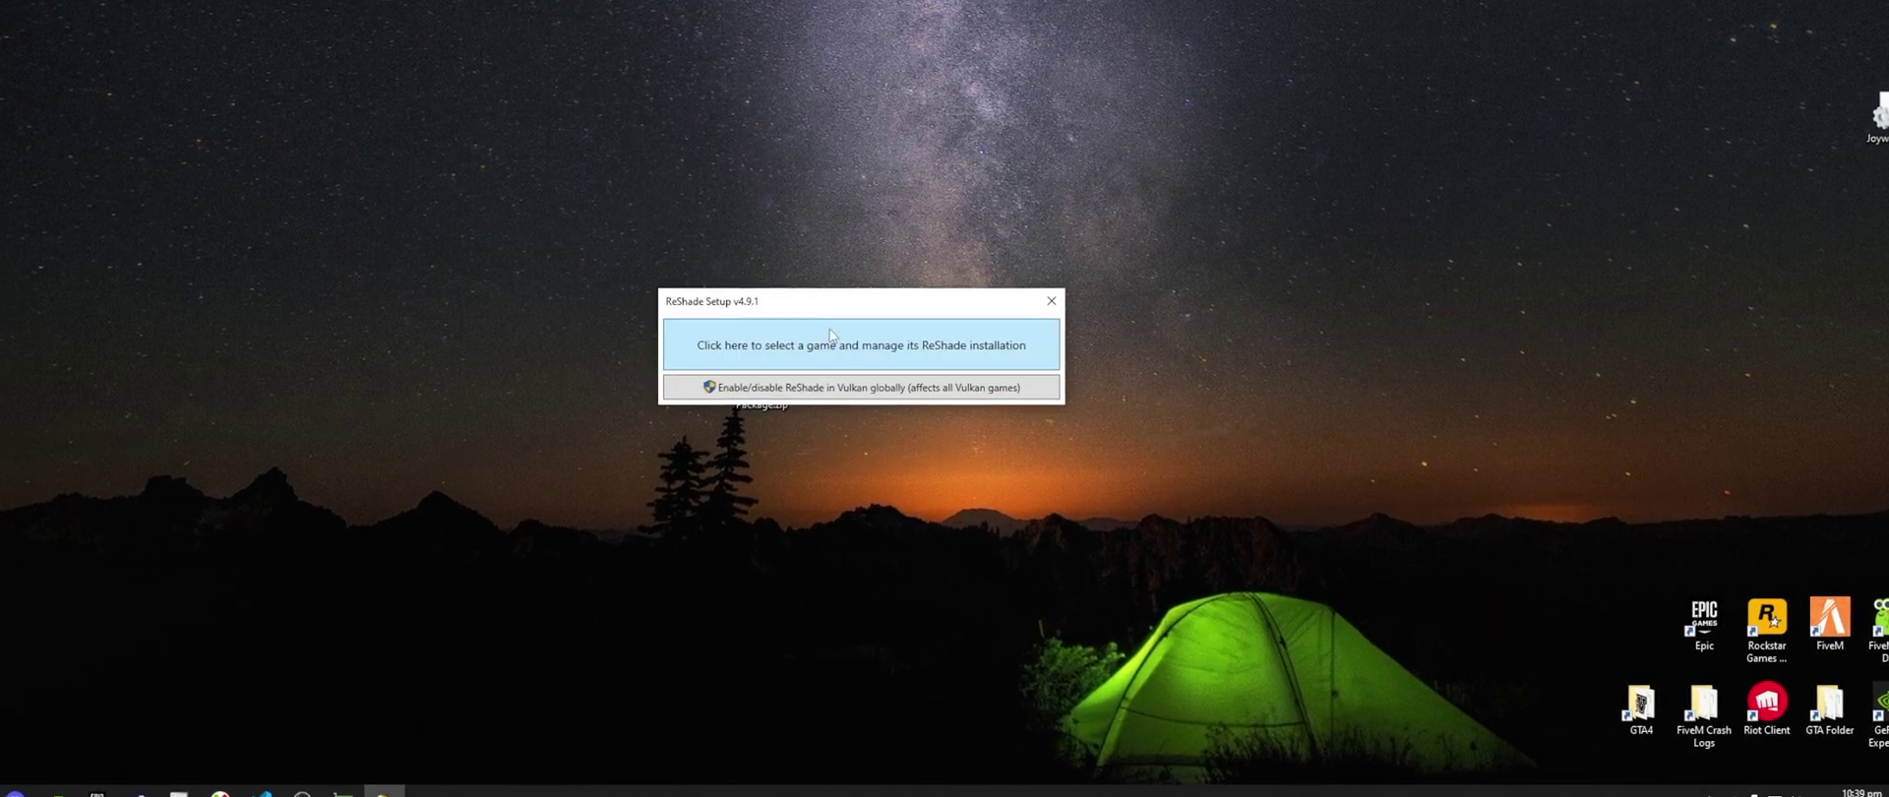
pyautogui.moveTo(815, 303); pyautogui.dragTo(859, 444)
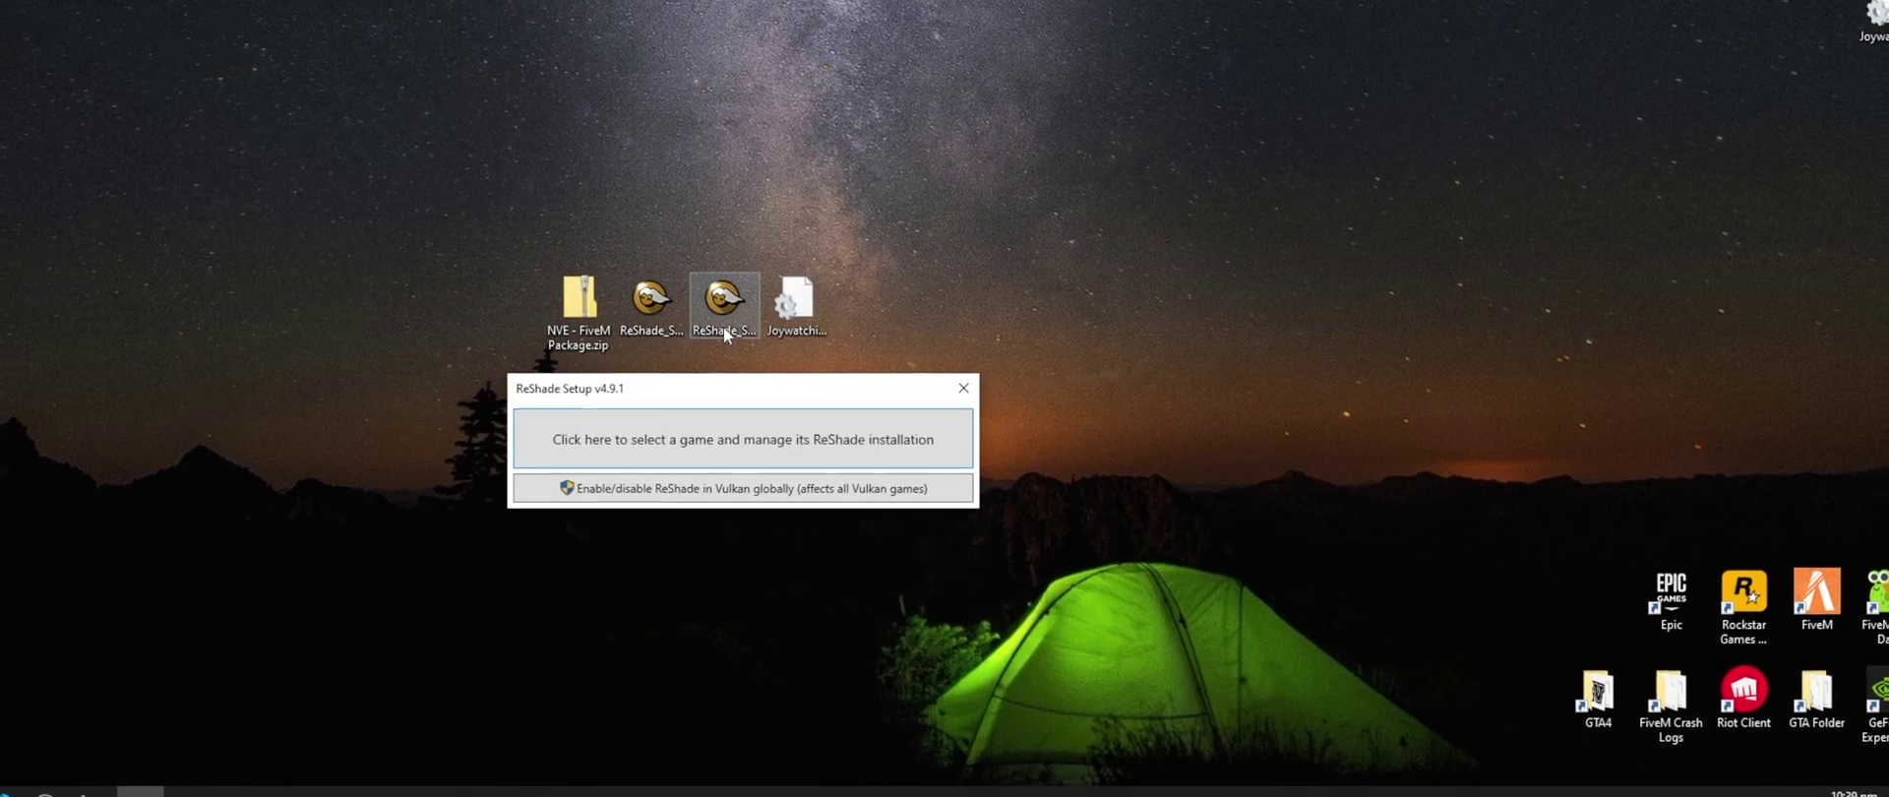
# - Choose GTA5.exe in the GTAV folder as the game for the ReShade installation
pyautogui.click(629, 417)
pyautogui.click(804, 636)
pyautogui.click(669, 374)
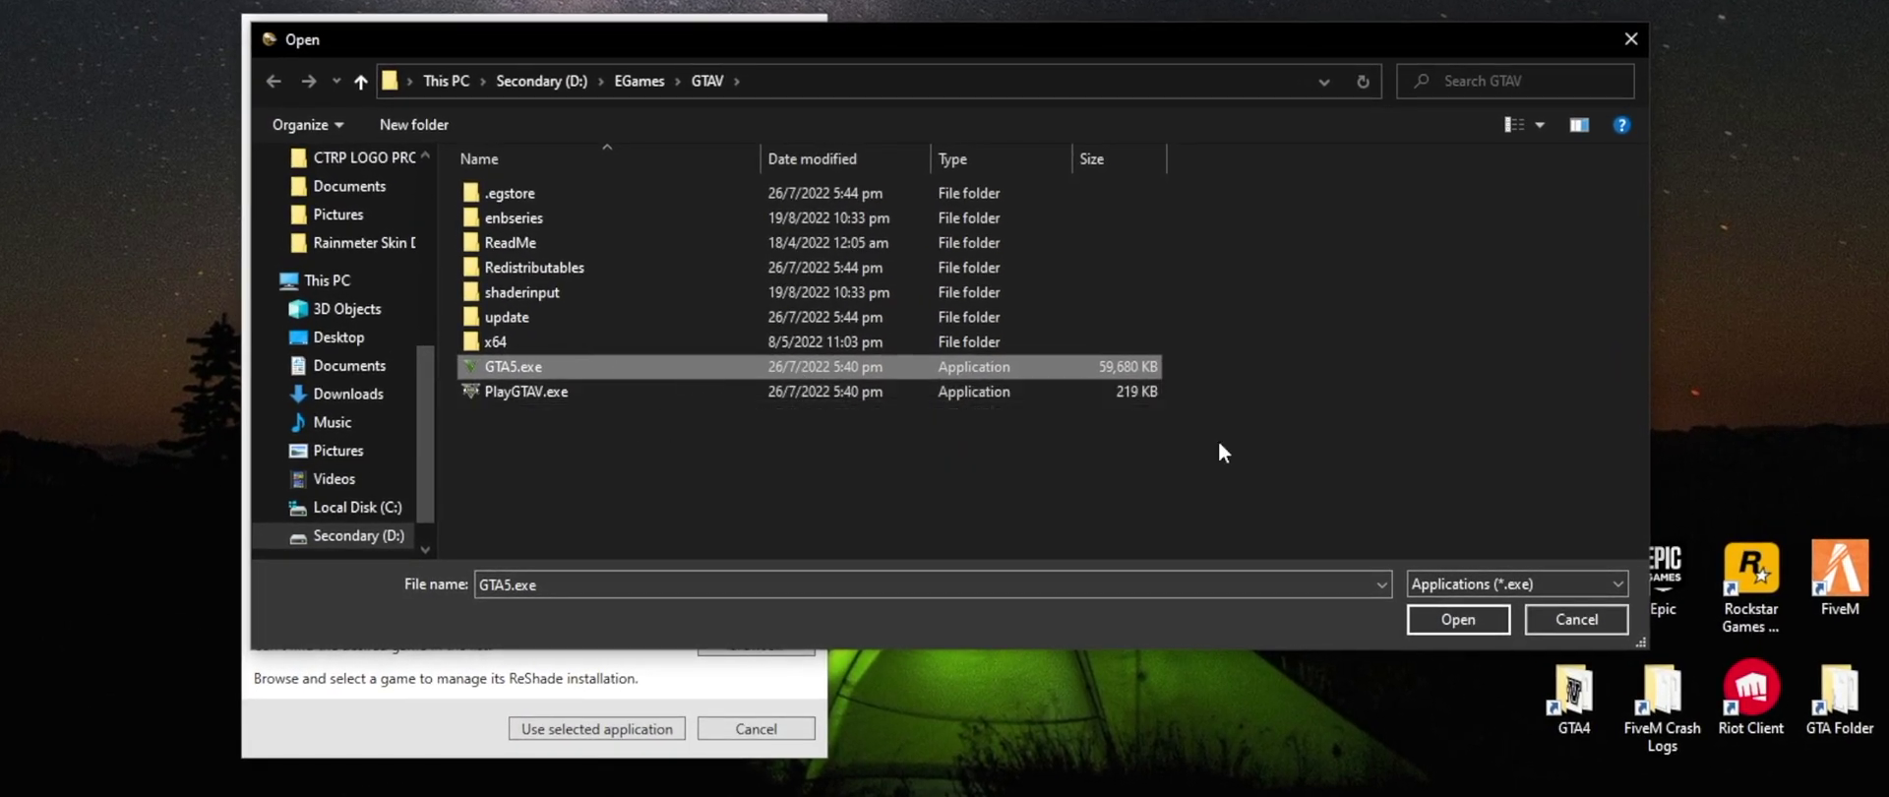
pyautogui.click(1457, 619)
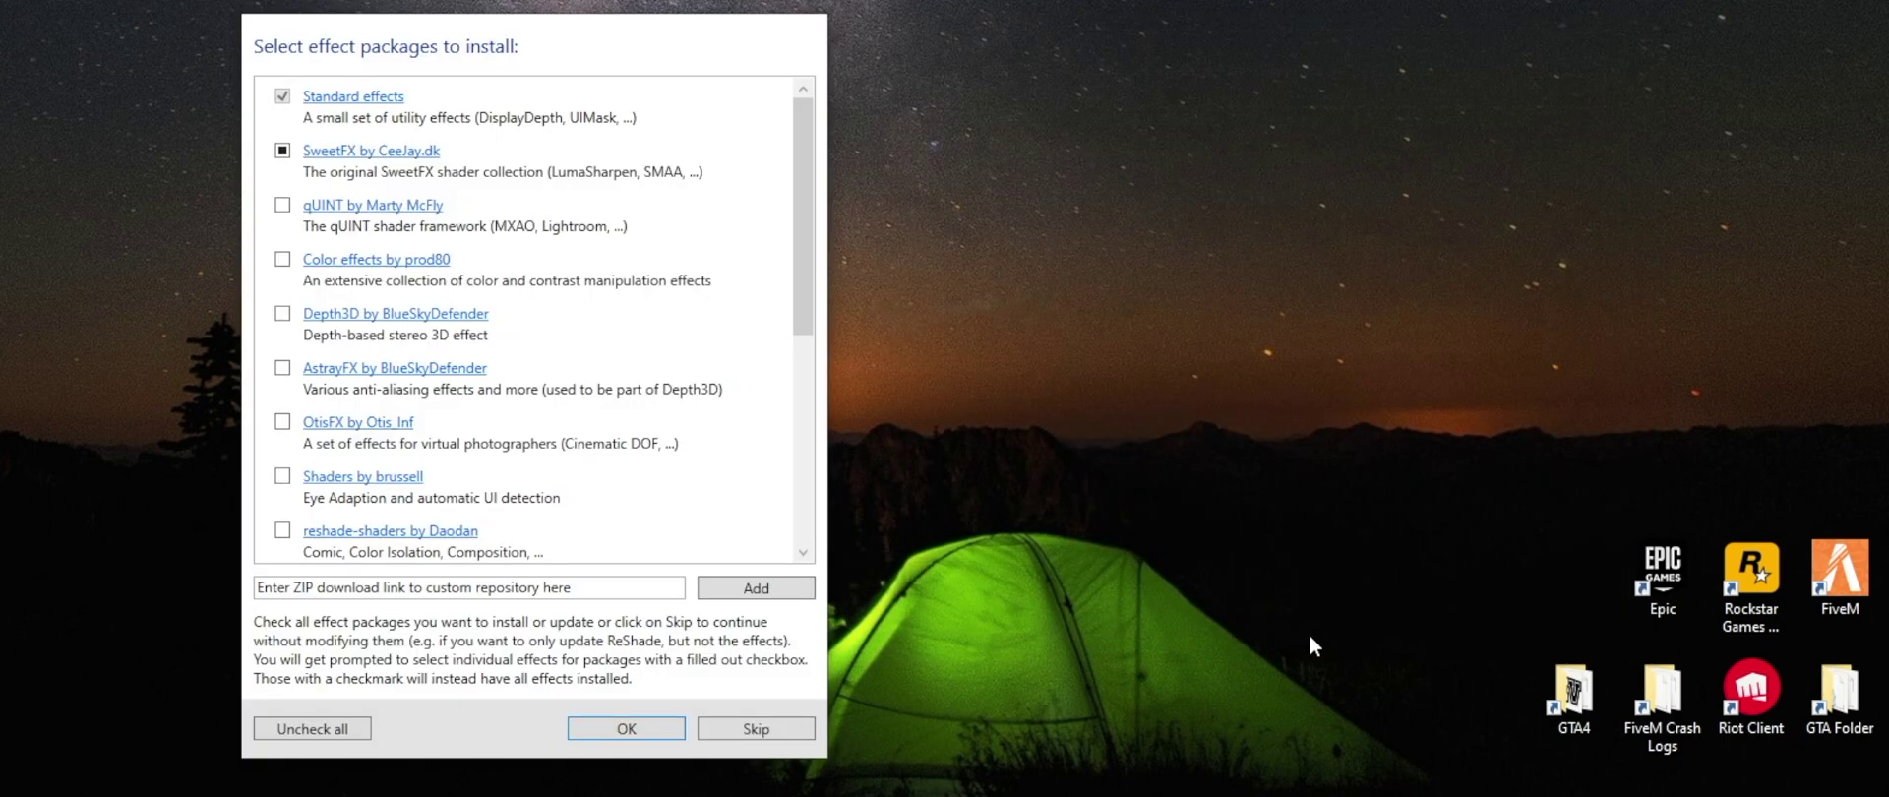
# - Select all effect packages for installation in ReShade Setup
pyautogui.click(313, 729)
pyautogui.click(340, 738)
pyautogui.moveTo(802, 205); pyautogui.dragTo(827, 182)
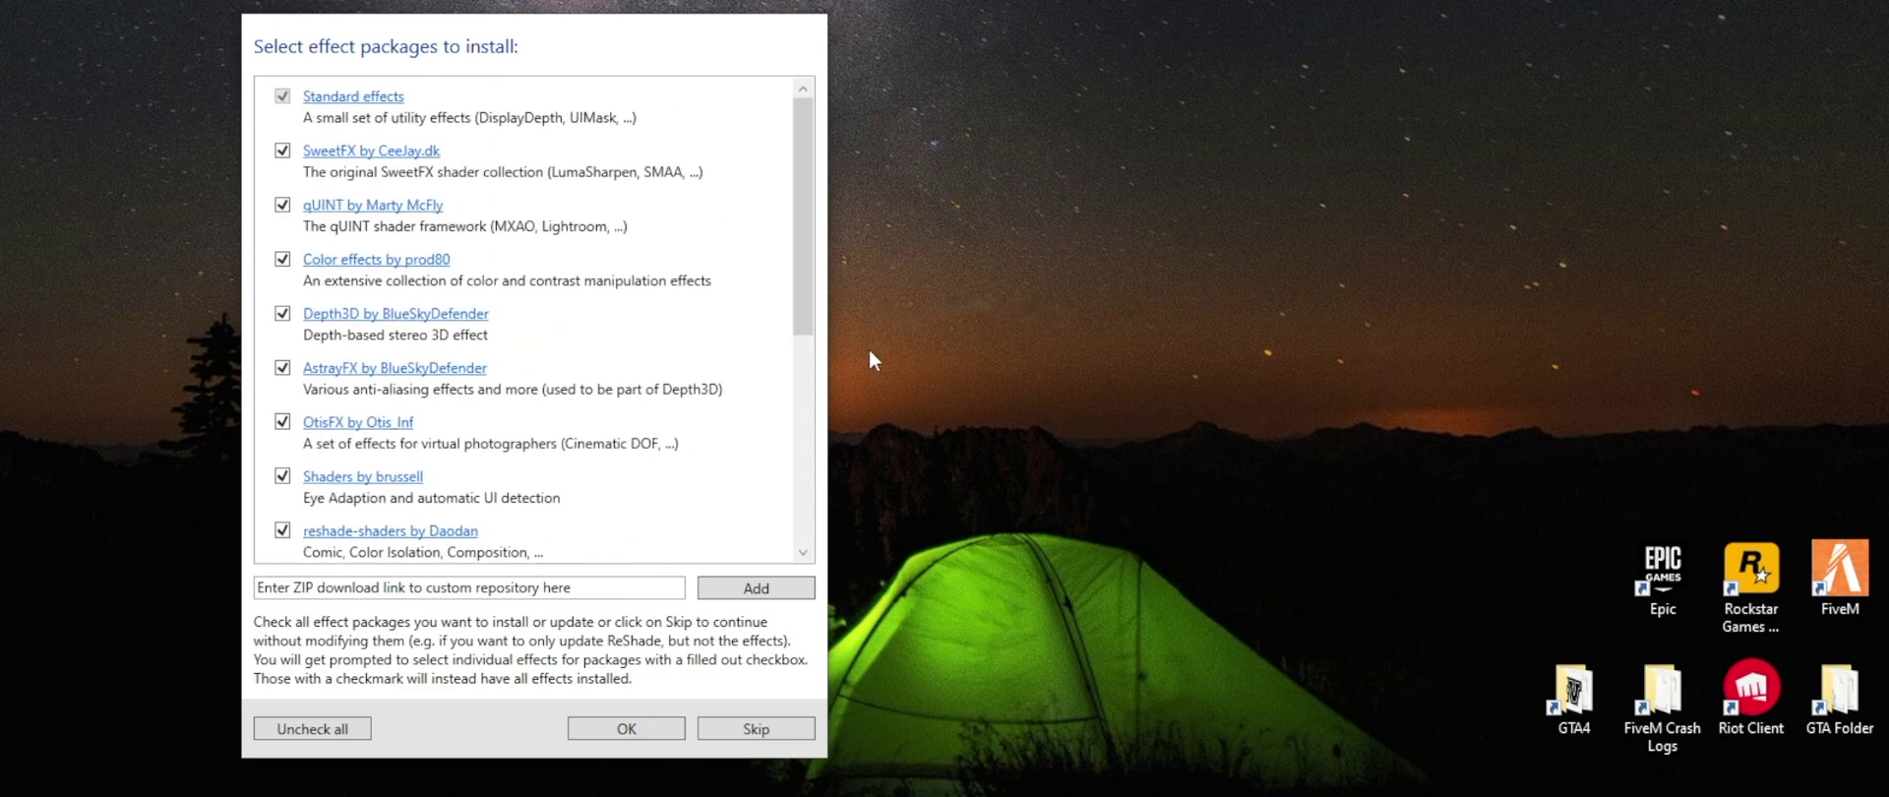
# - Install the selected effect packages and close ReShade Setup when it finishes
pyautogui.click(636, 729)
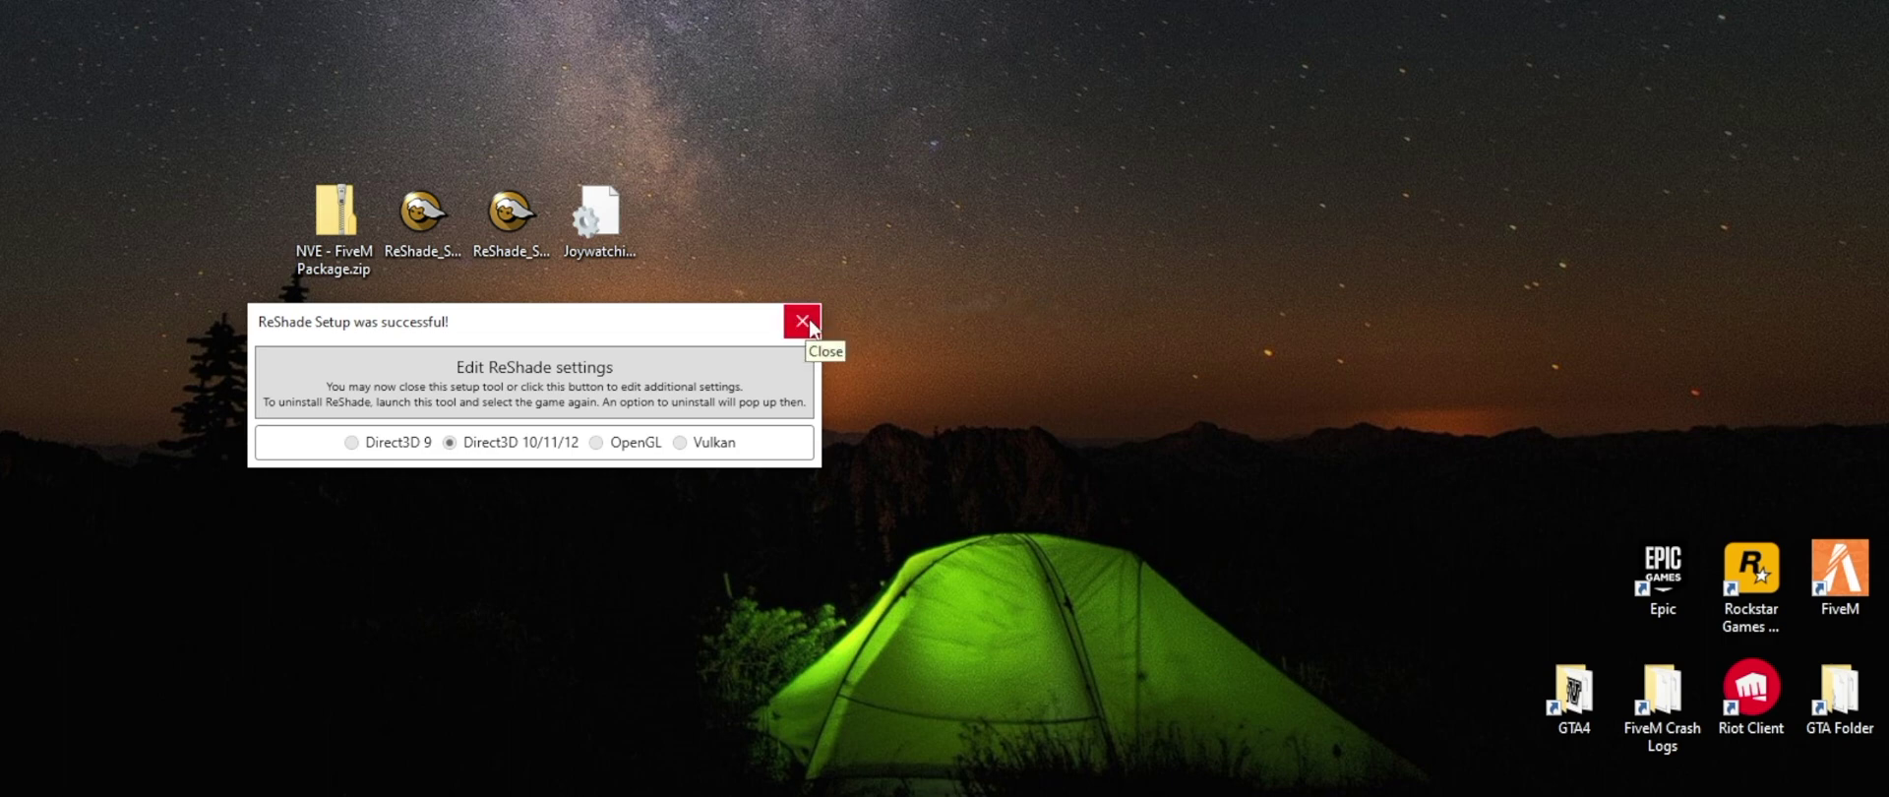
pyautogui.click(802, 321)
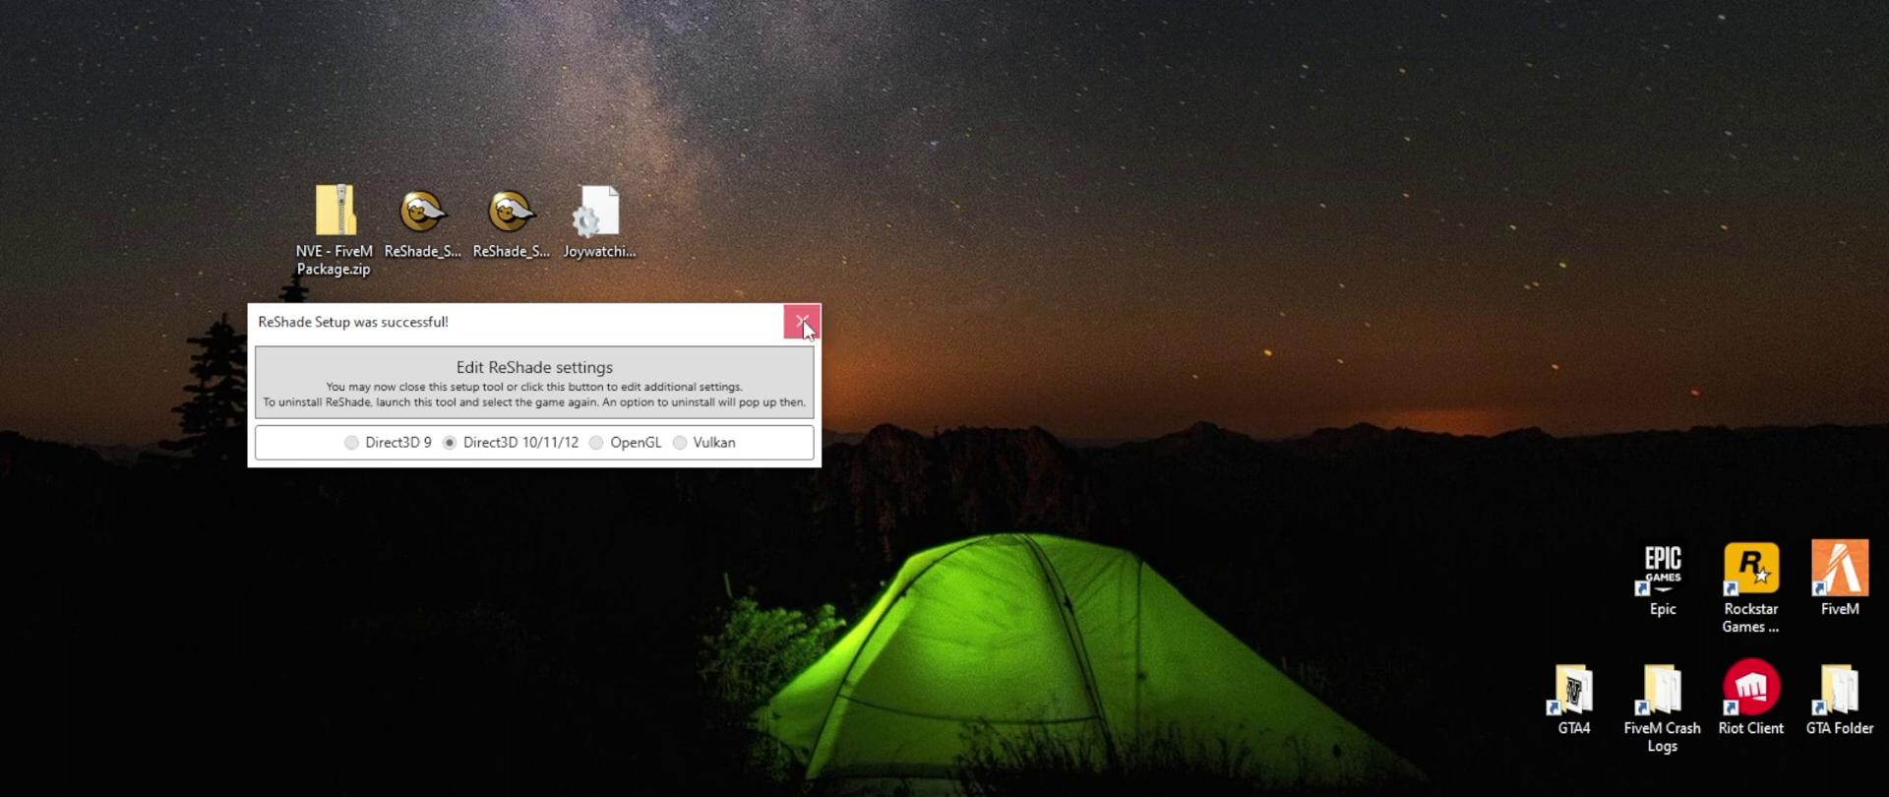
# - Launch the second ReShade 4.9.1 setup file on the desktop and choose GTA5.exe in the GTAV folder as its target
pyautogui.click(522, 223)
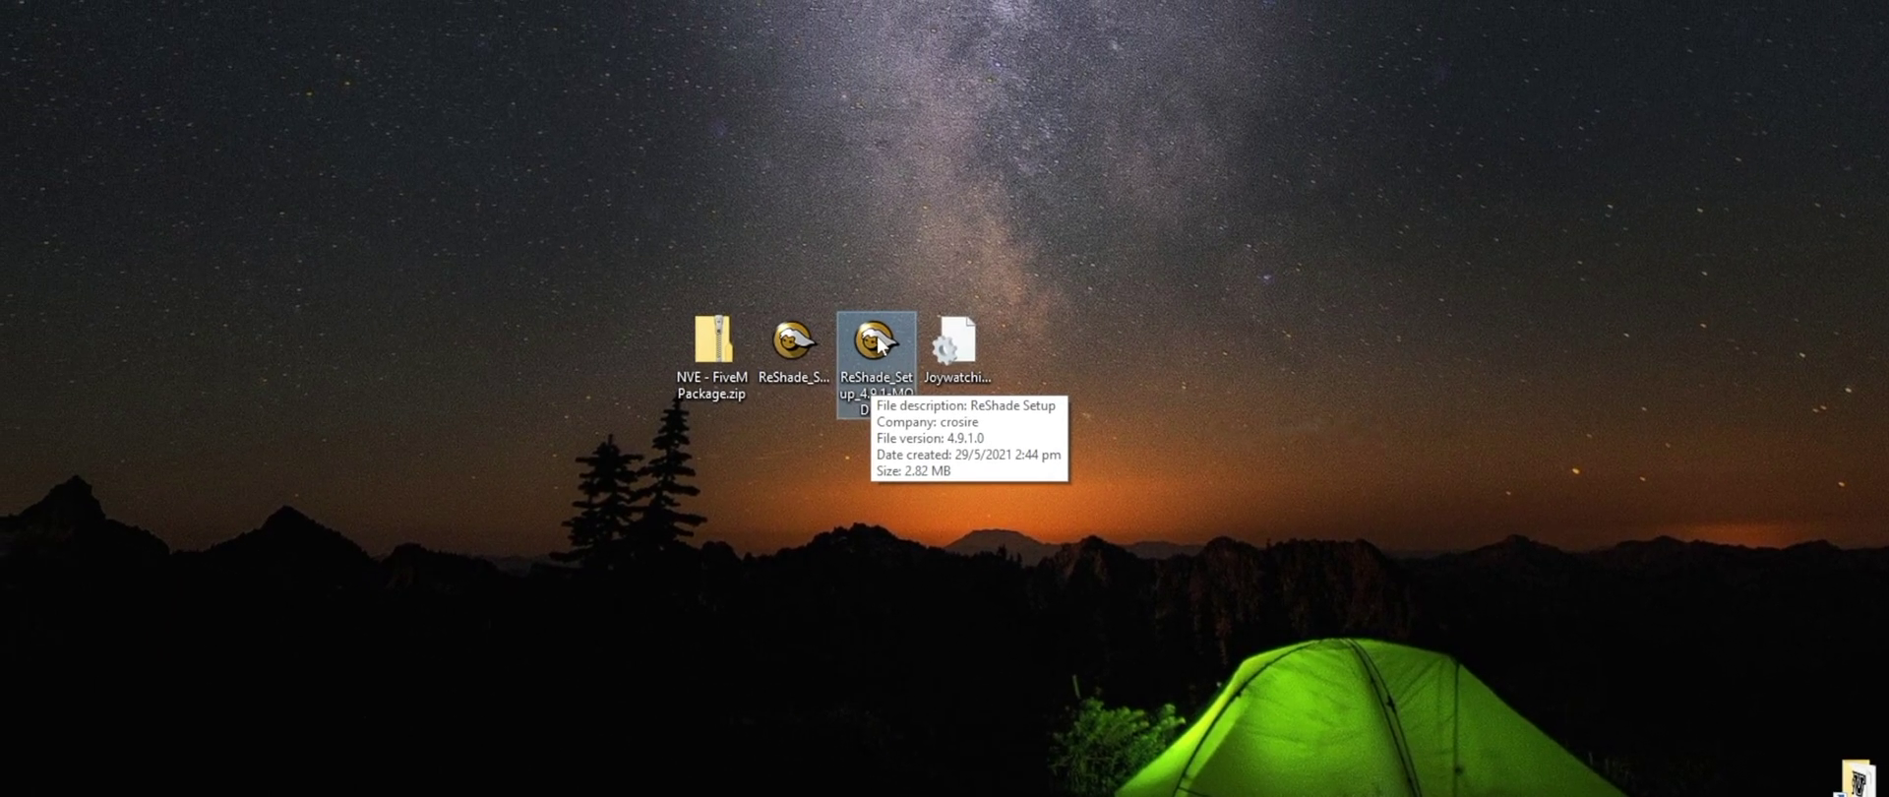
pyautogui.doubleClick(879, 342)
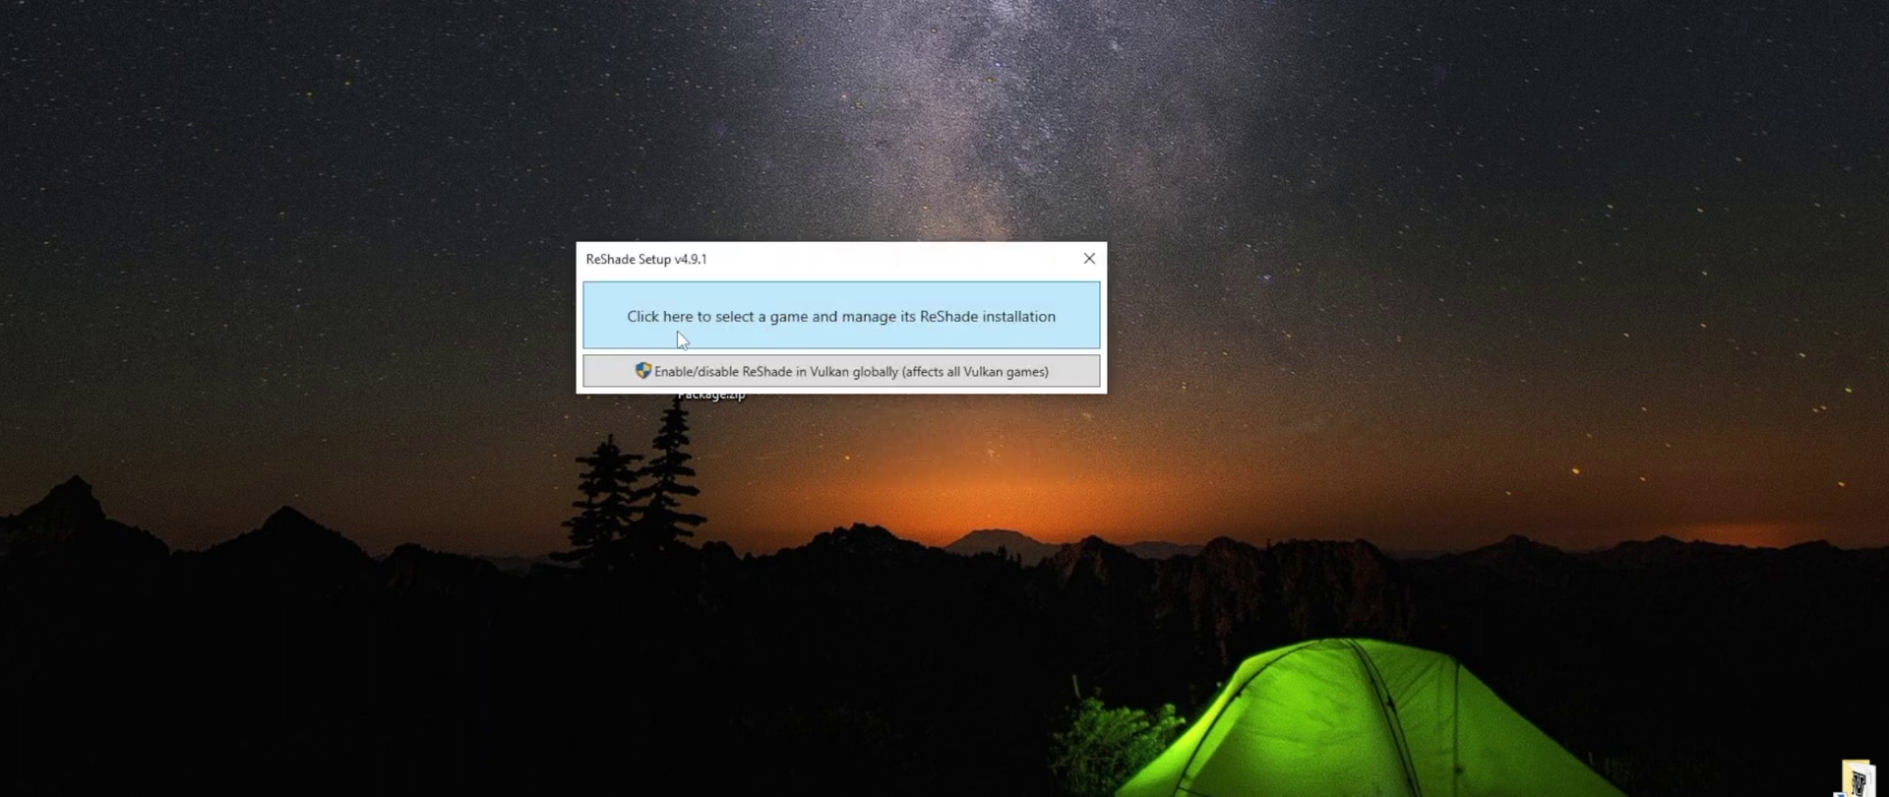
pyautogui.click(784, 317)
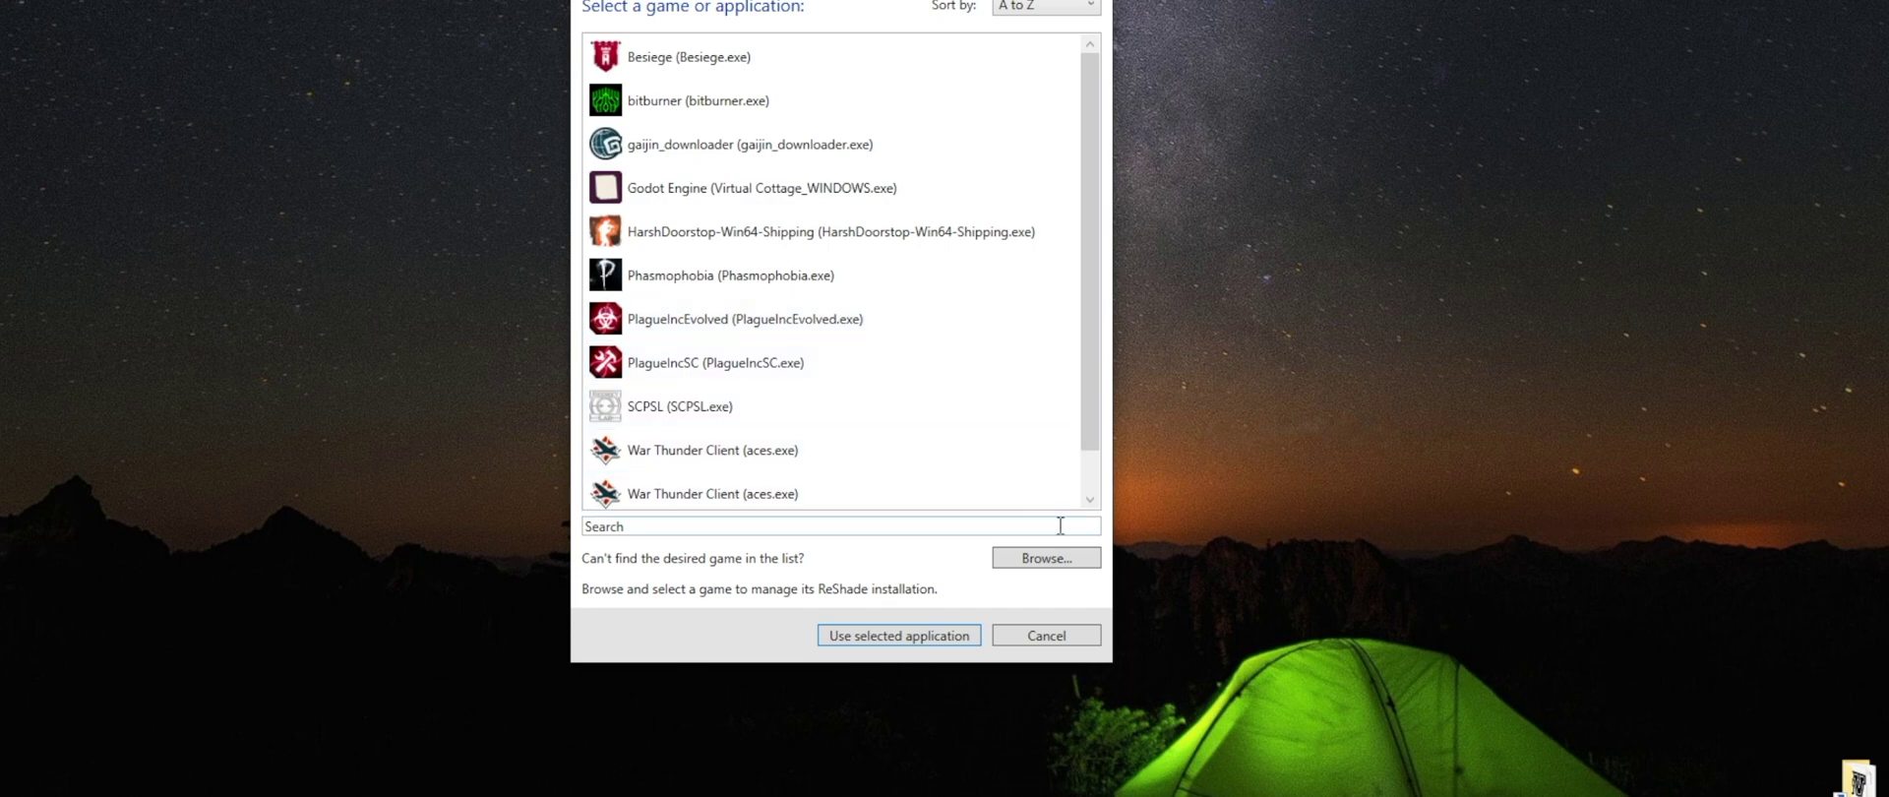
pyautogui.click(1041, 563)
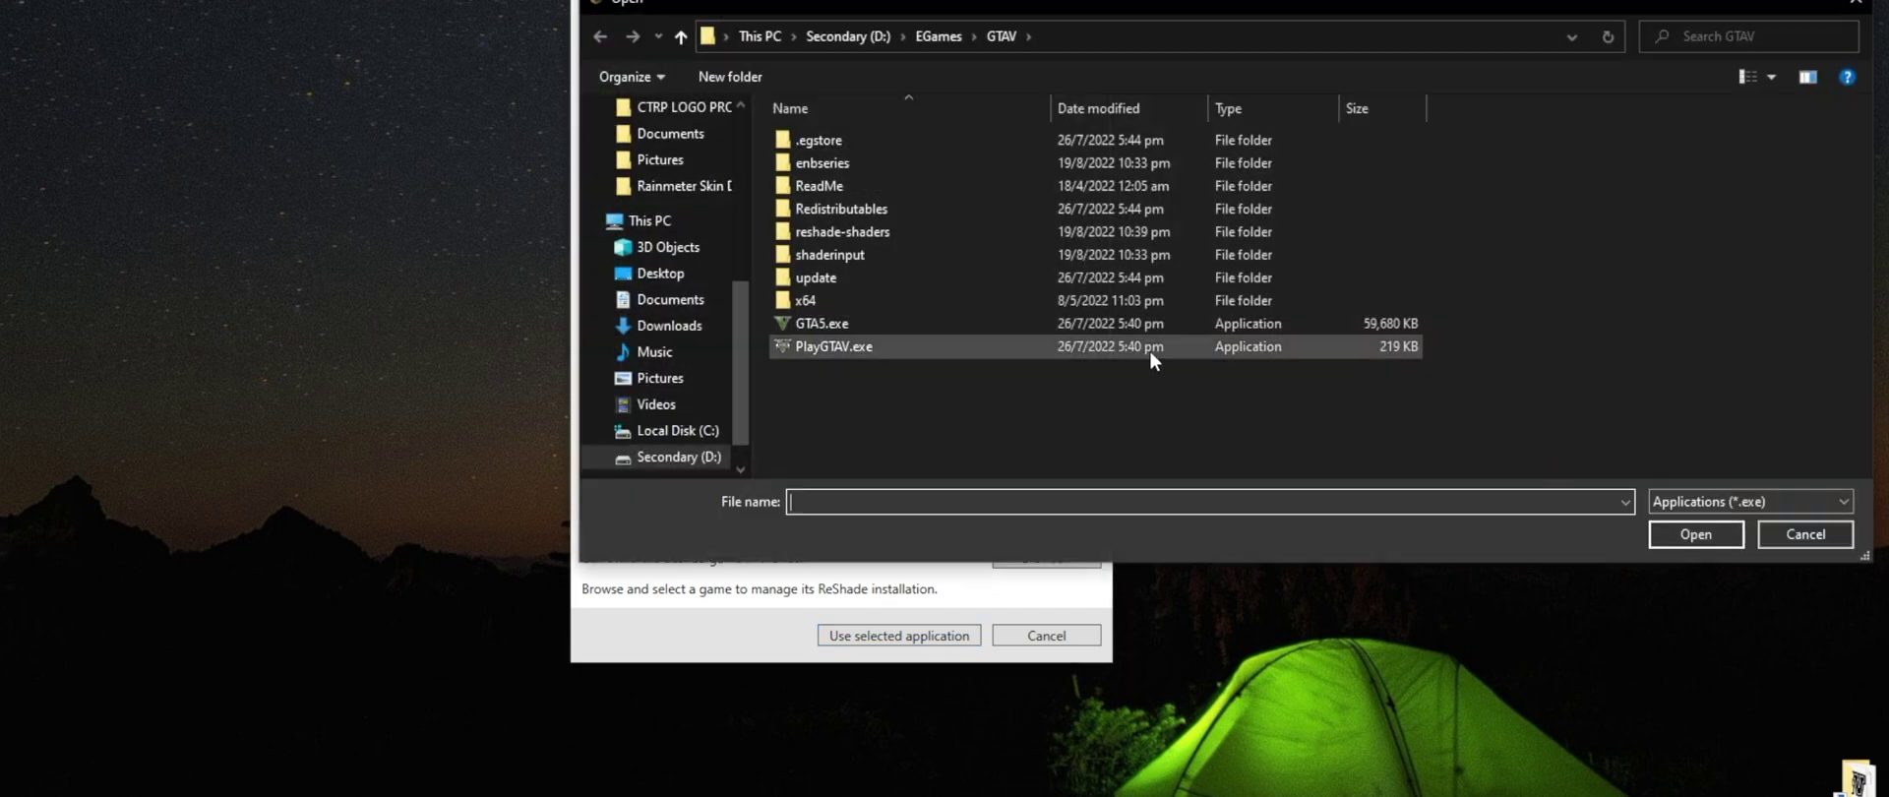
pyautogui.click(1023, 326)
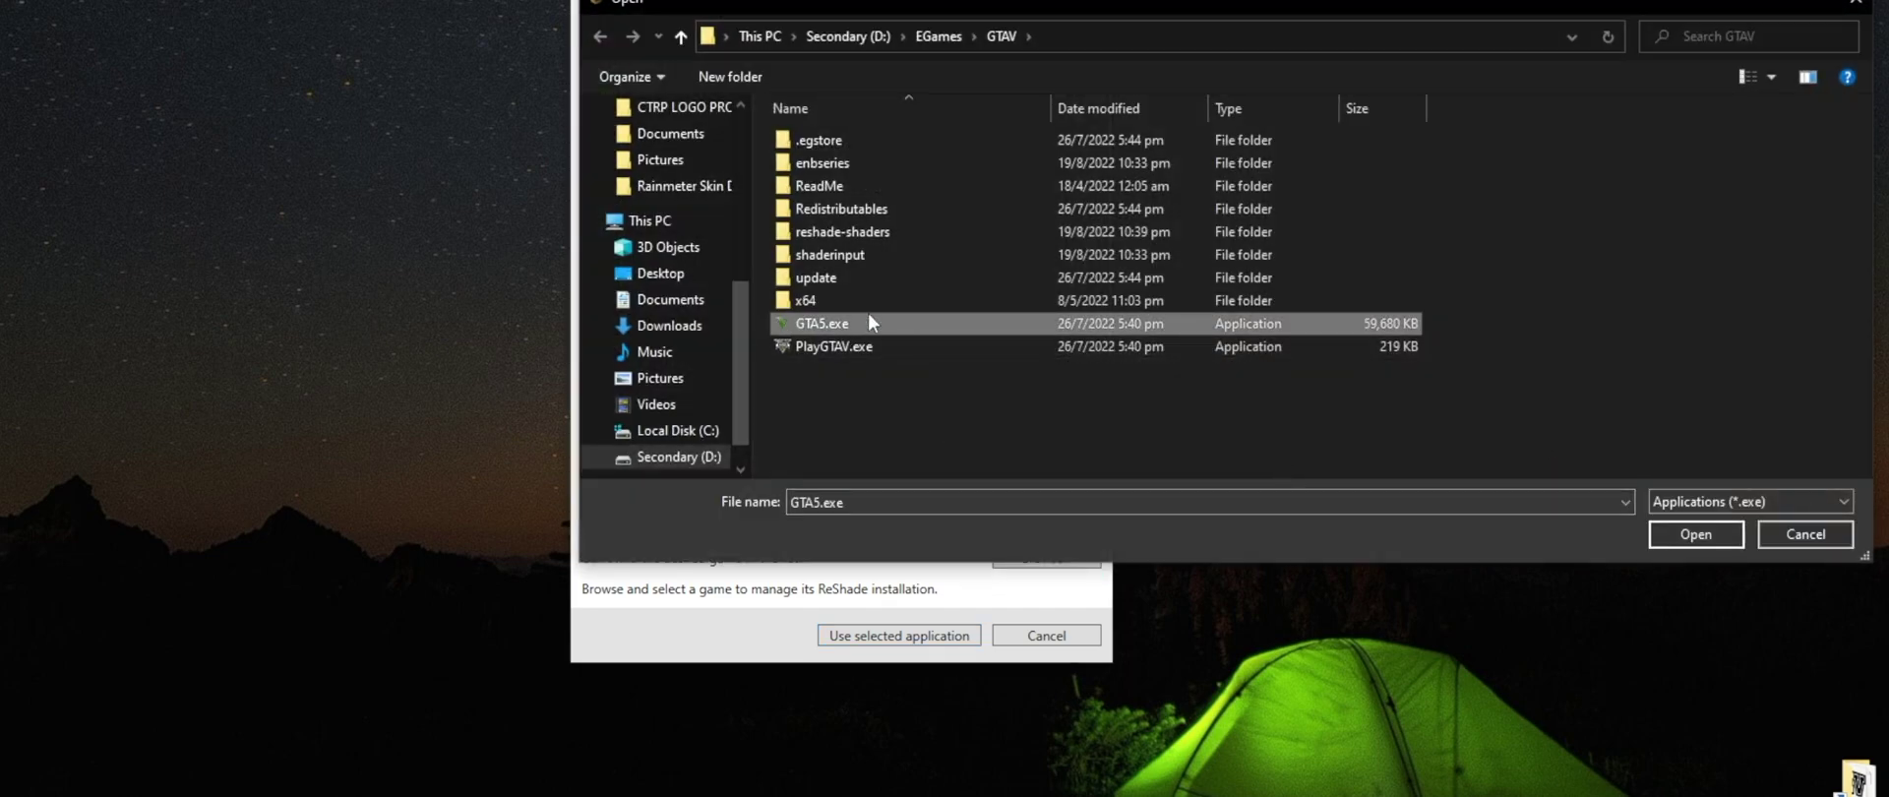
pyautogui.click(1702, 537)
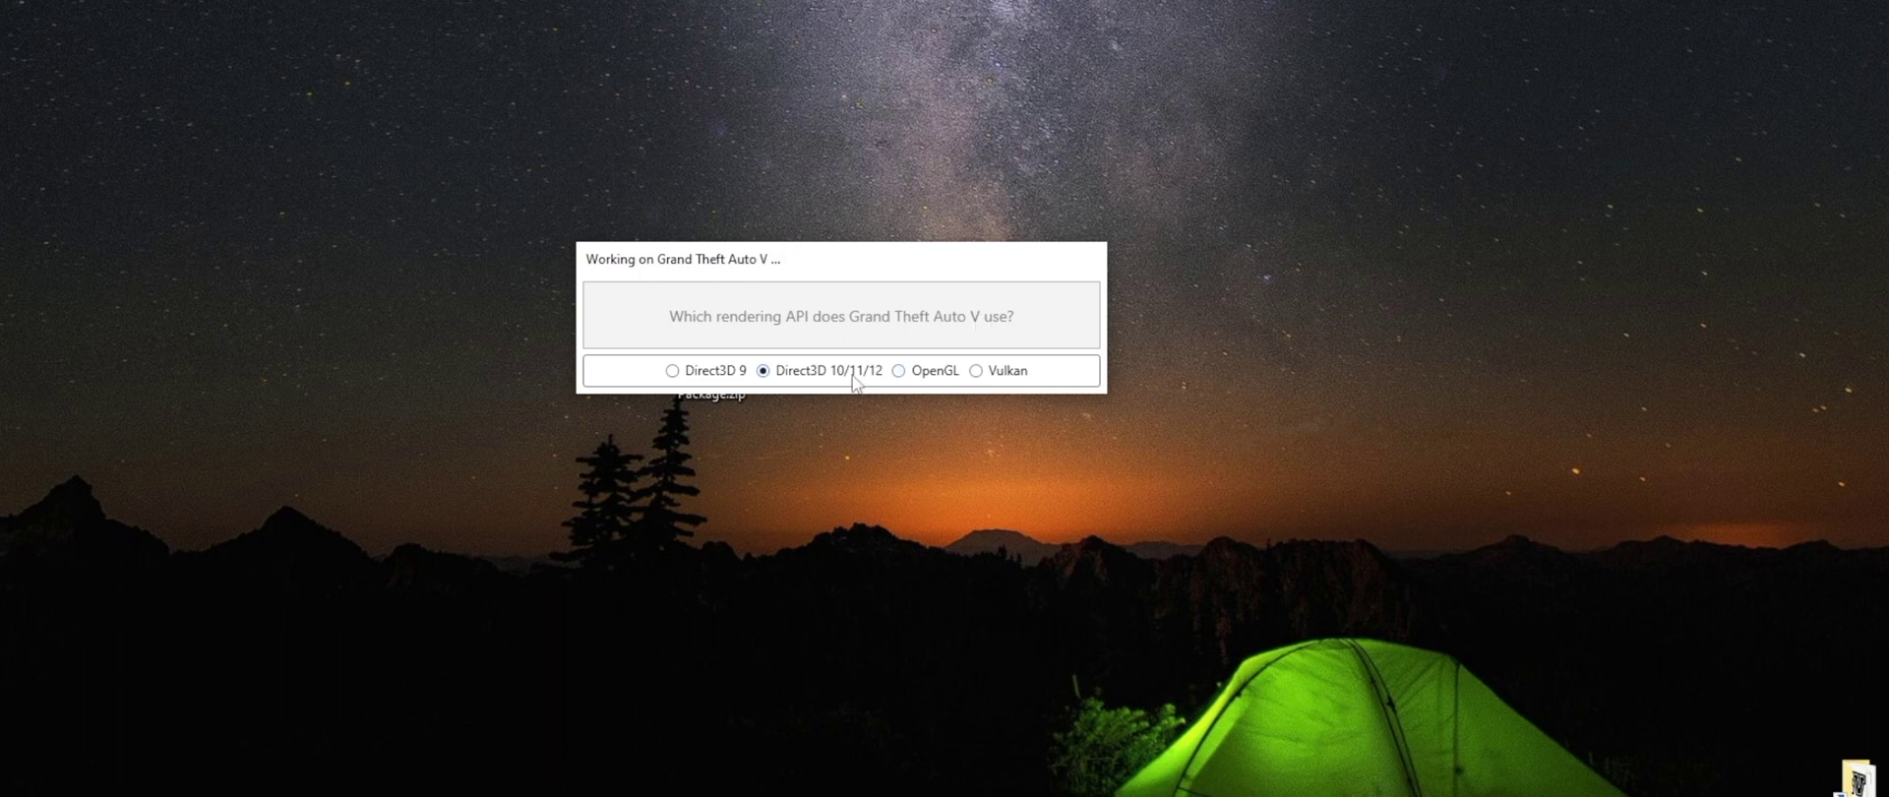
# - Select Direct3D 10/11/12 as the rendering API, update the existing ReShade installation and close the setup
pyautogui.click(765, 373)
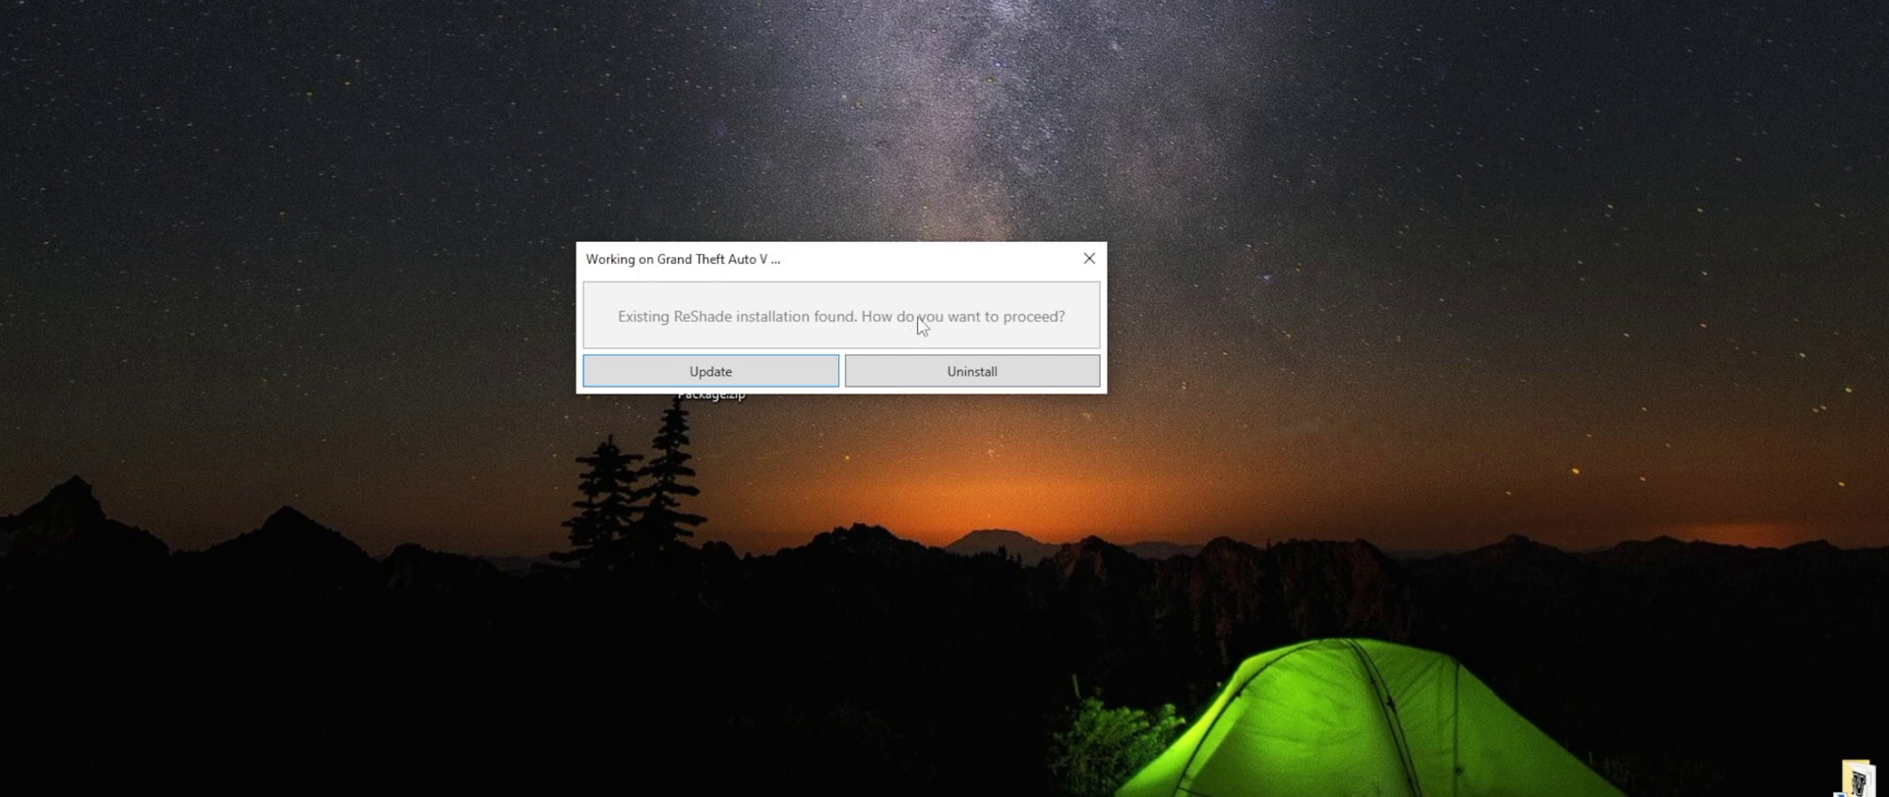
pyautogui.click(730, 371)
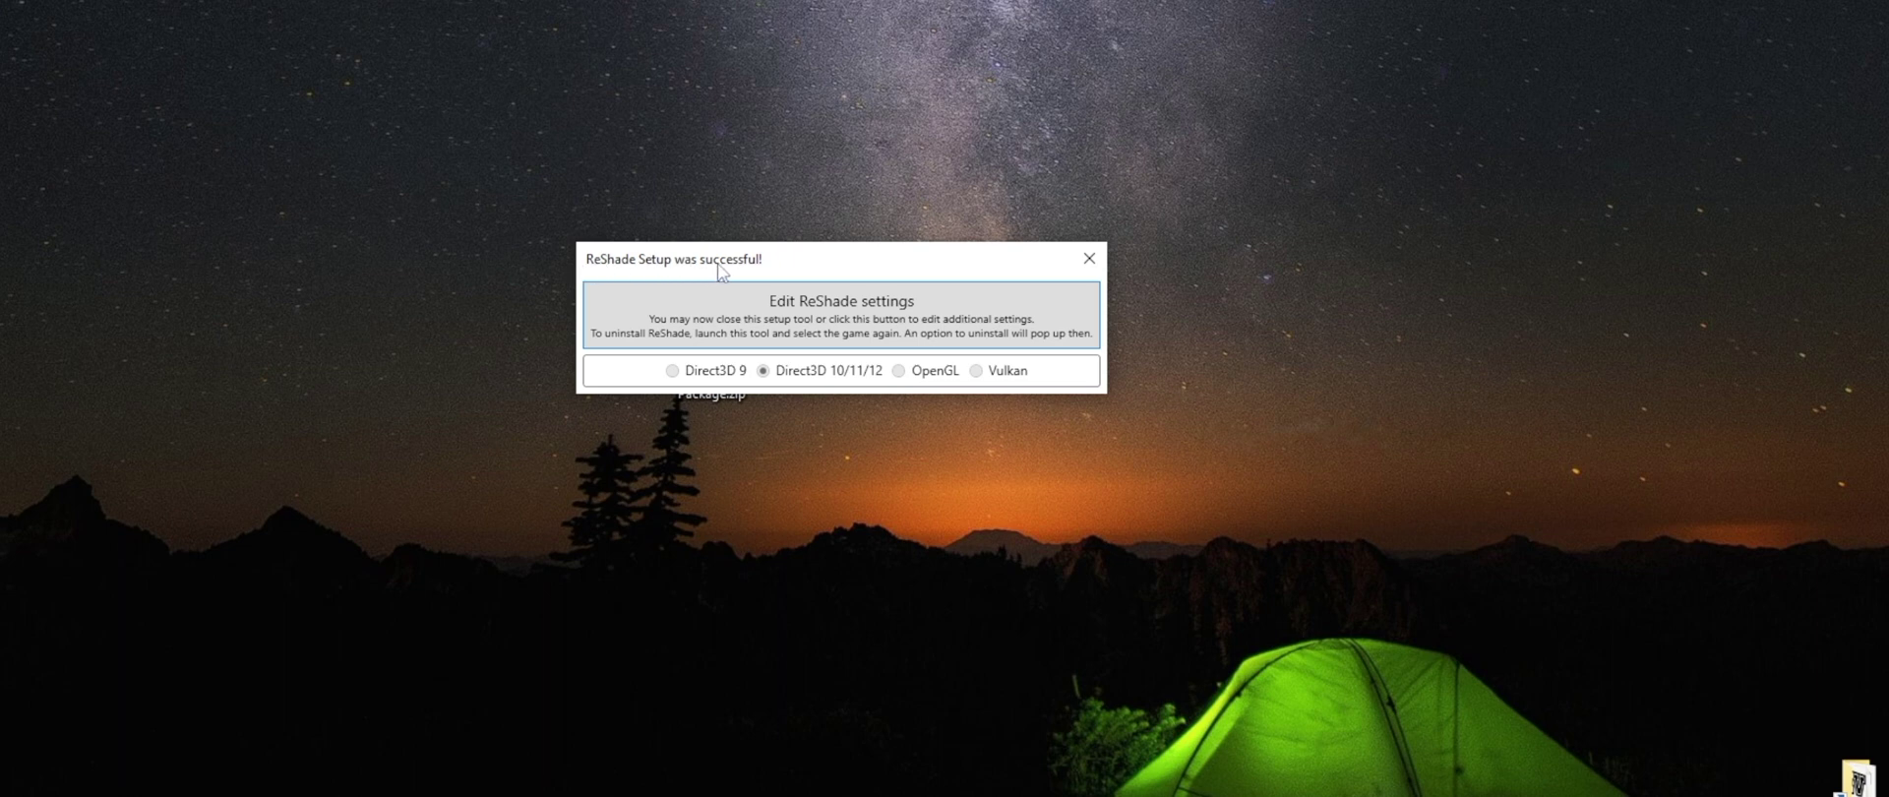
pyautogui.click(1089, 258)
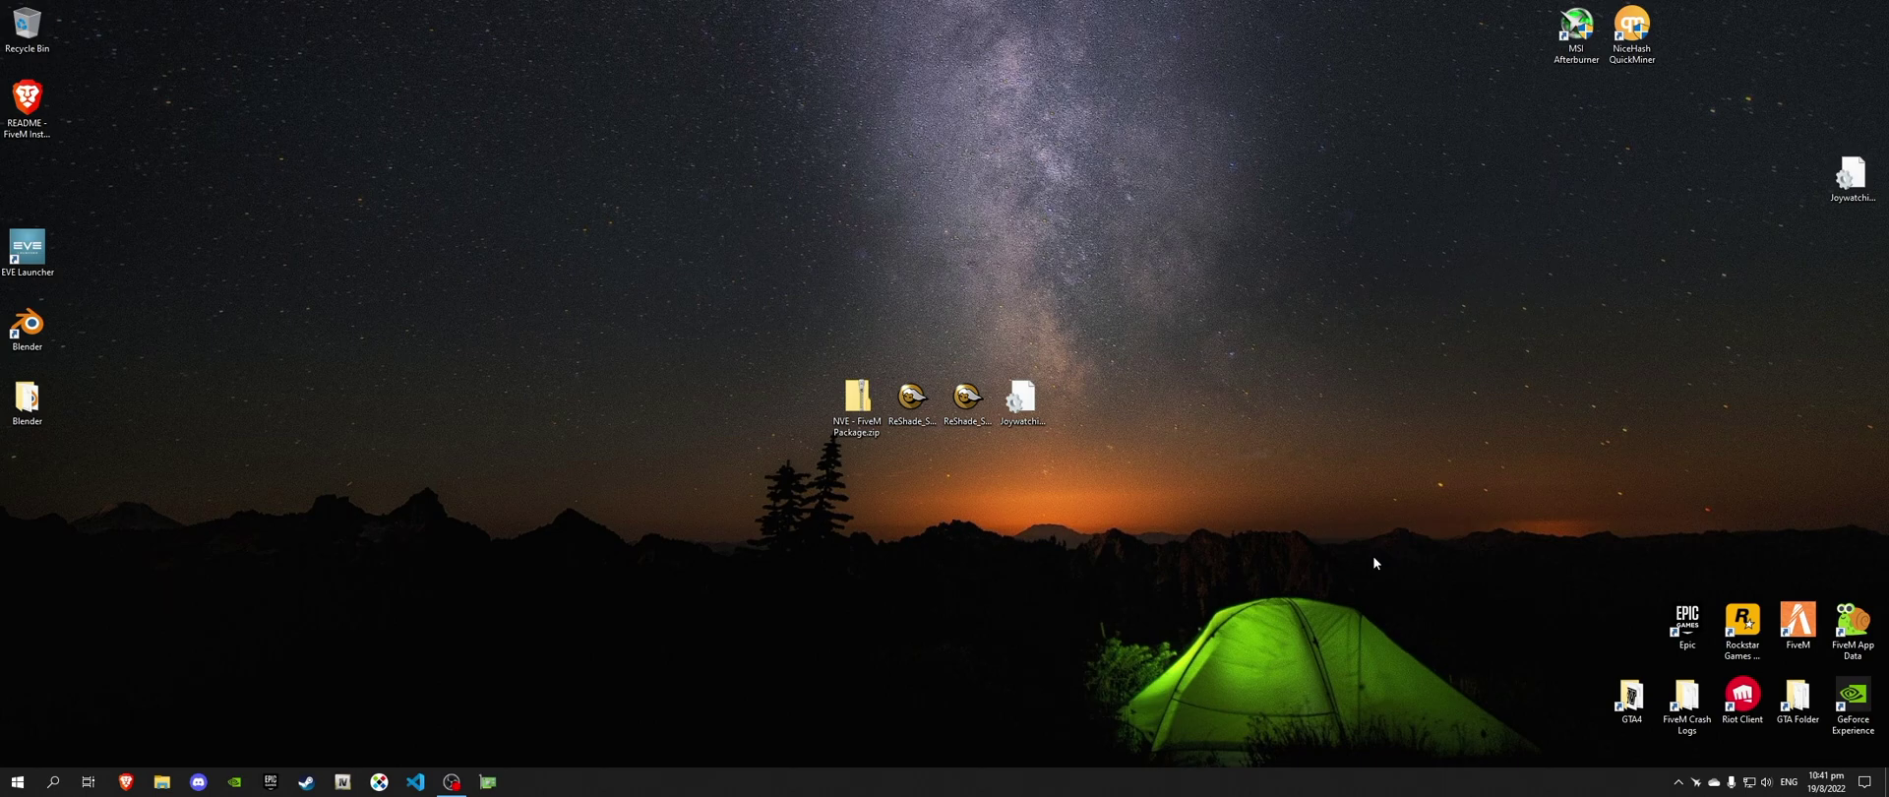
# - Copy Joywatchin_NVE_V2.ini from the desktop into the GTAV game folder, replacing the existing file
pyautogui.click(1022, 399)
pyautogui.click(1075, 471)
pyautogui.doubleClick(1796, 699)
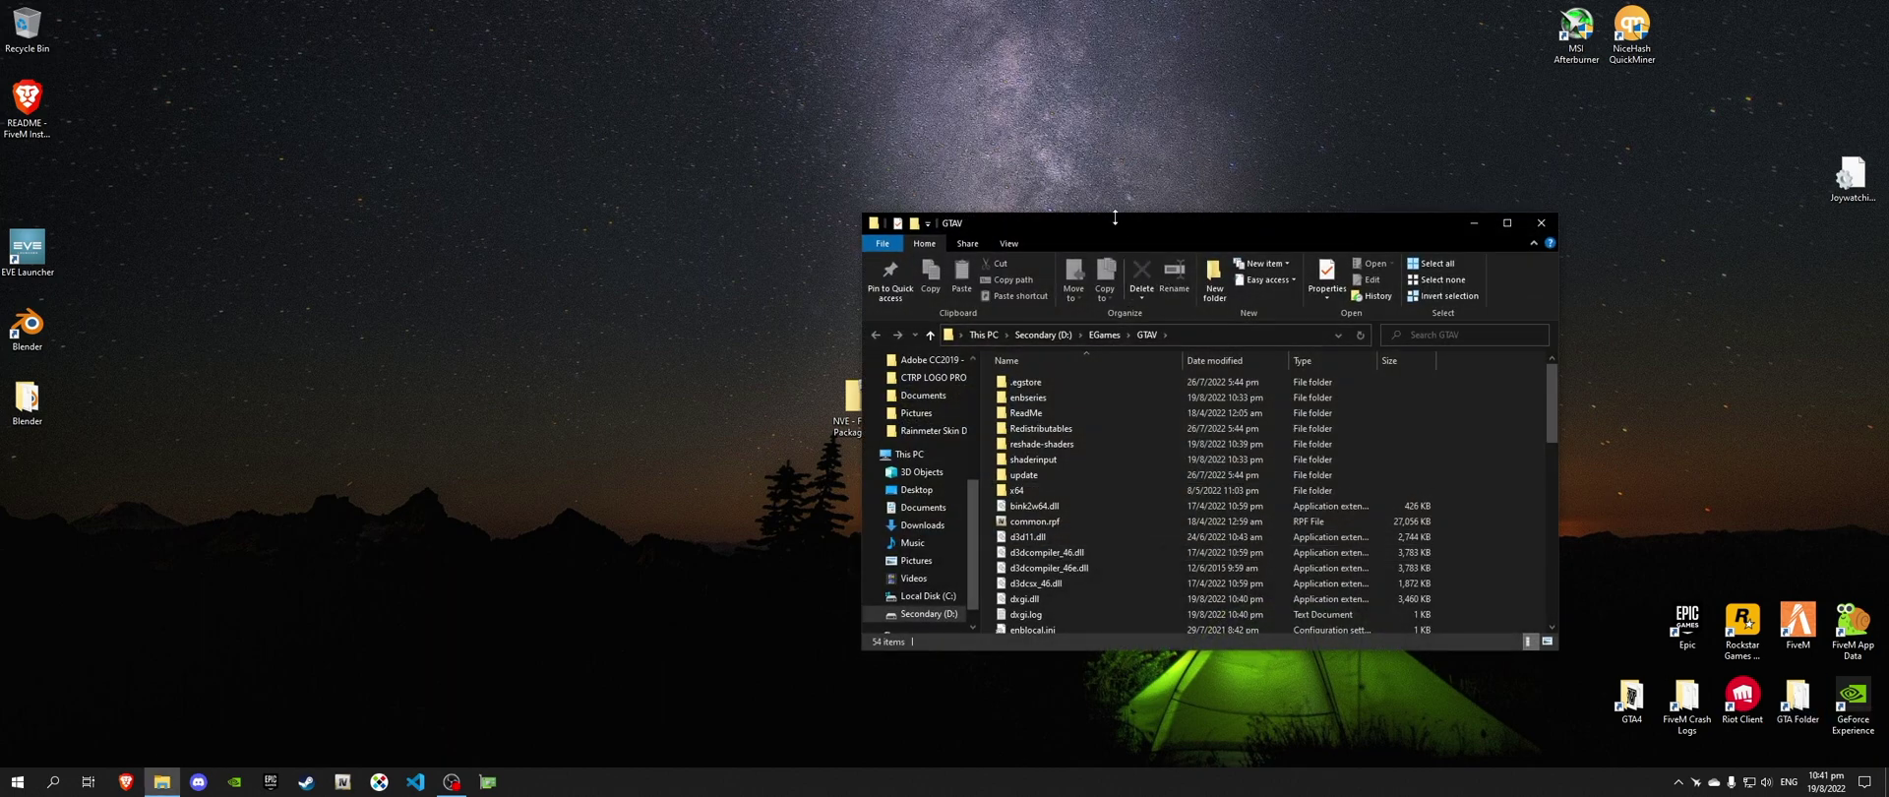
pyautogui.moveTo(1113, 227); pyautogui.dragTo(1359, 179)
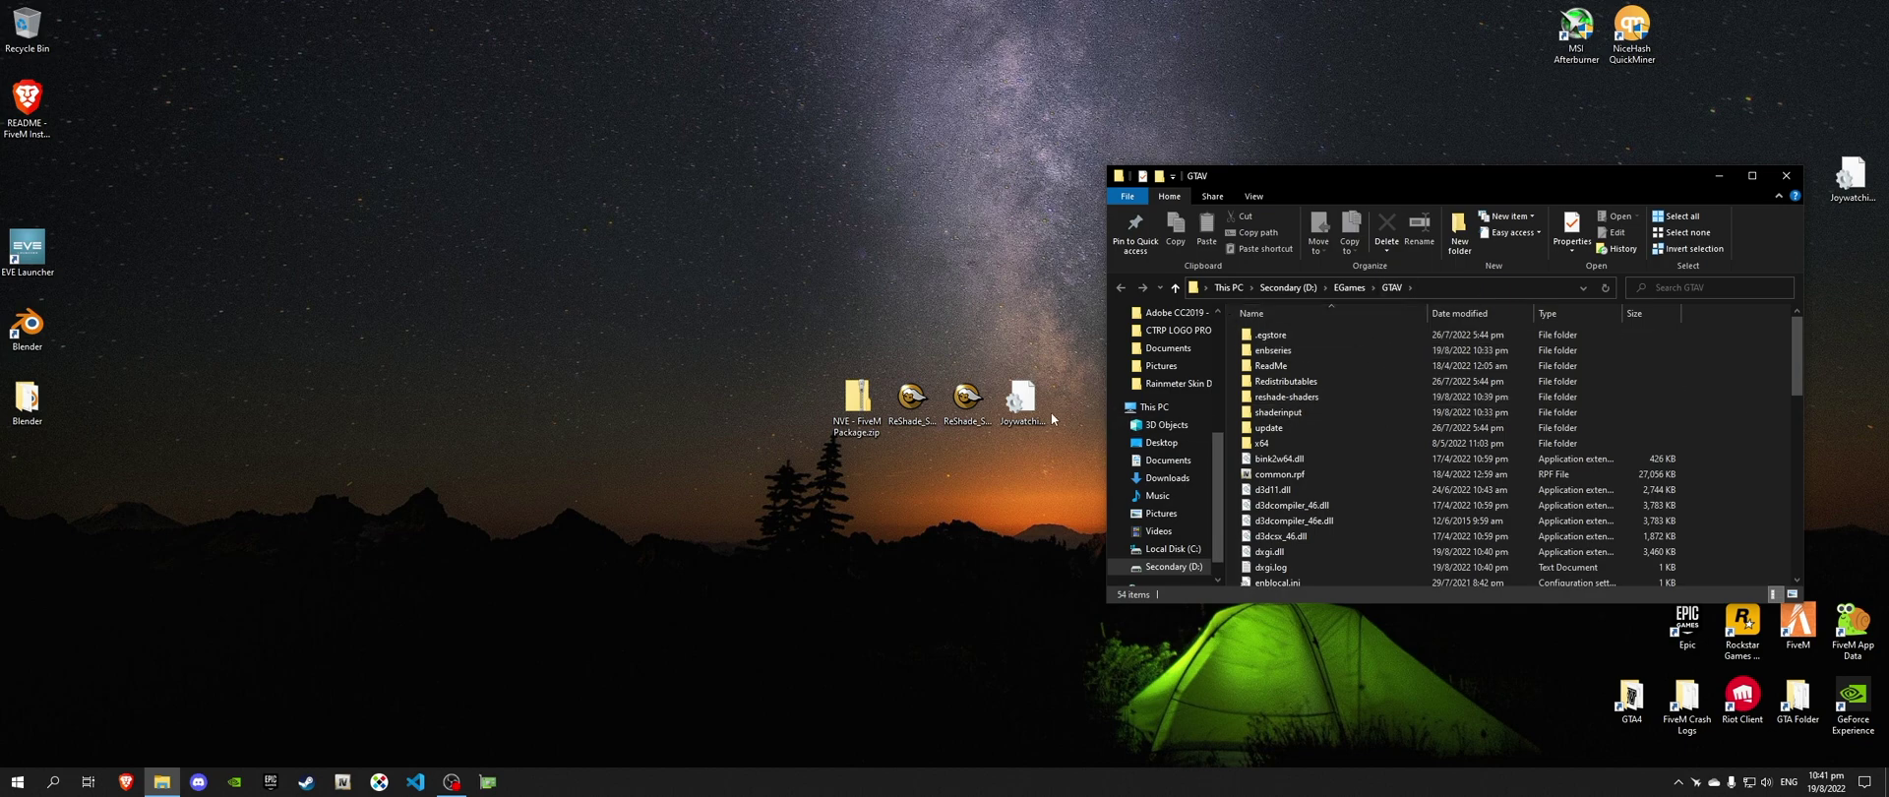
pyautogui.click(1023, 402)
pyautogui.moveTo(1026, 407); pyautogui.dragTo(1738, 435)
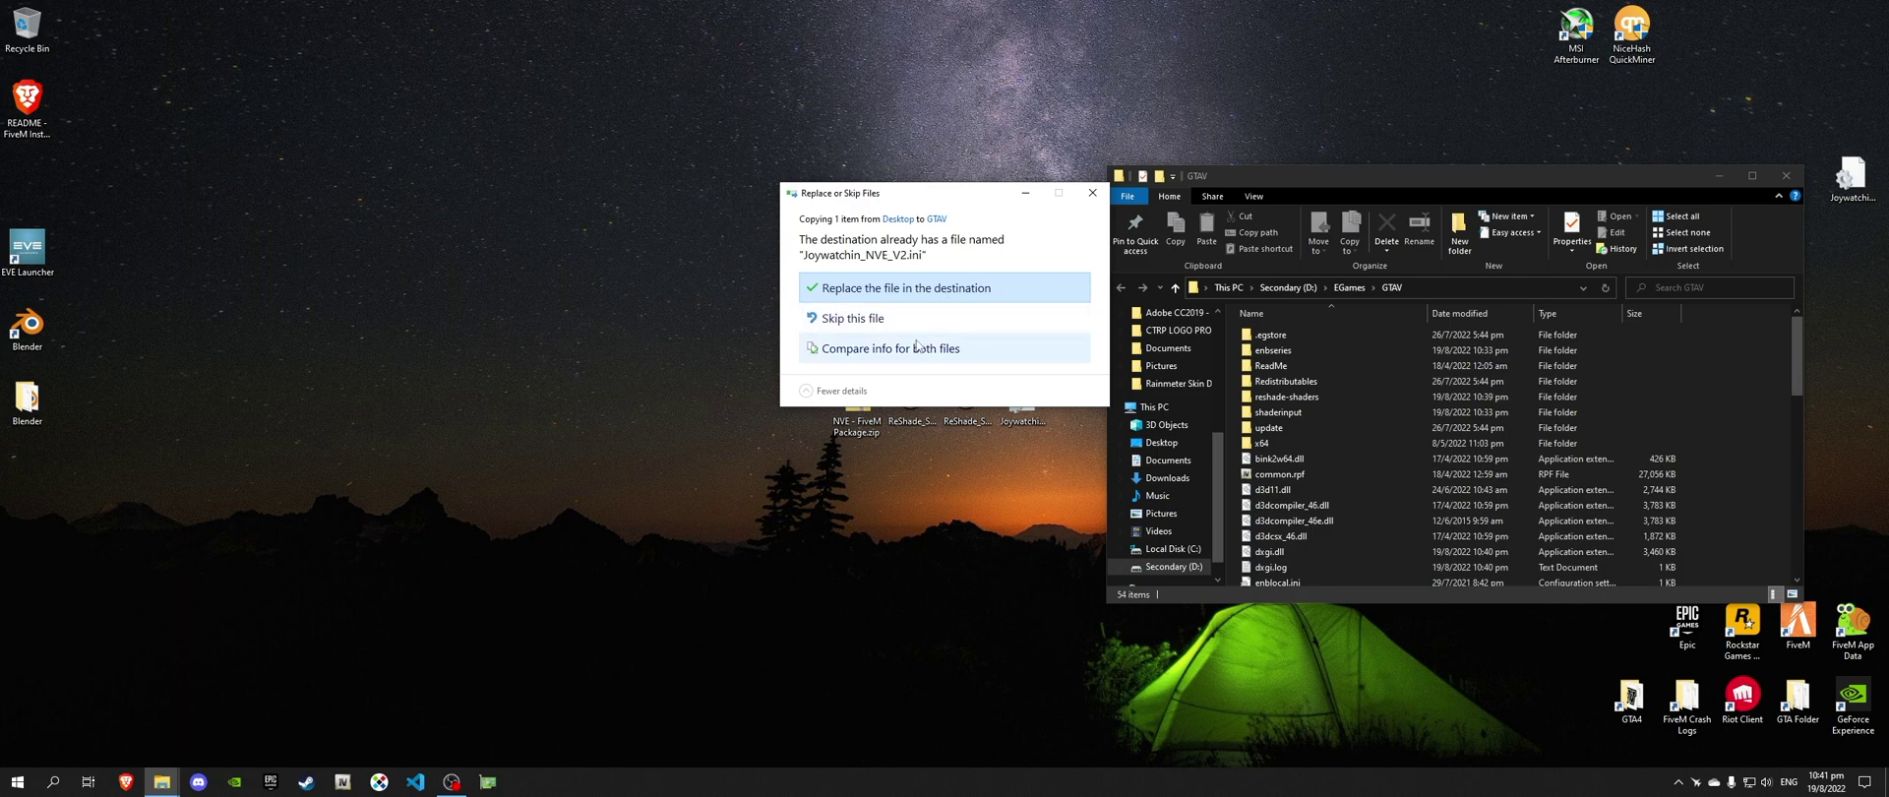
pyautogui.click(1008, 289)
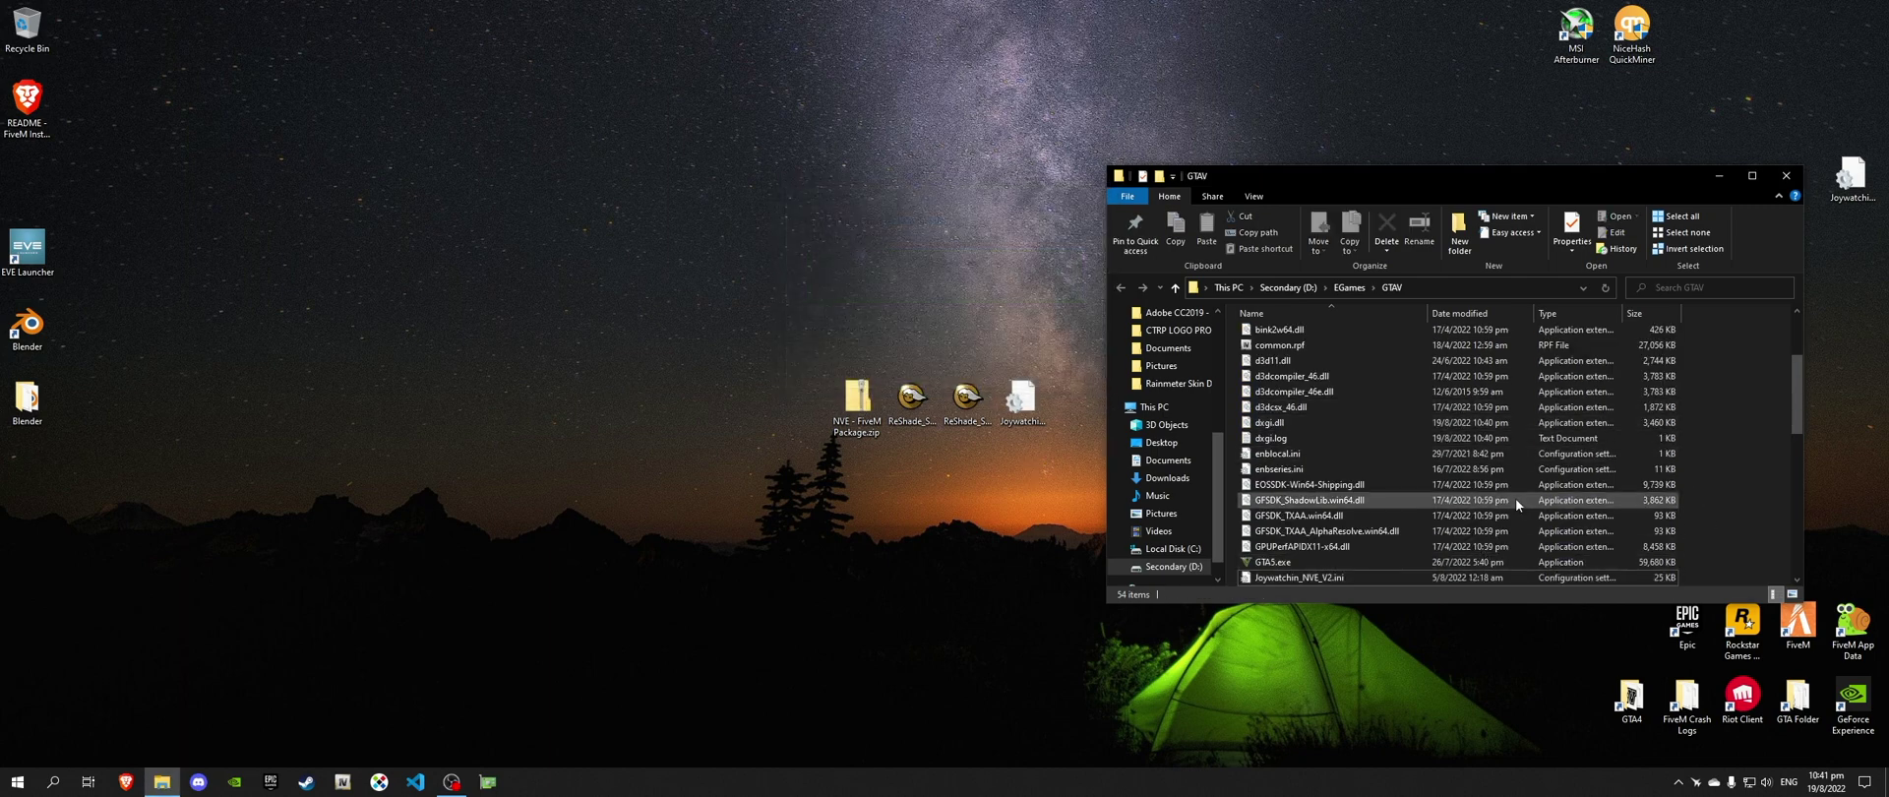
# - Check that Joywatchin_NVE_V2.ini is in the GTAV folder and close its window
pyautogui.scroll(-1, 1367, 521)
pyautogui.click(1304, 536)
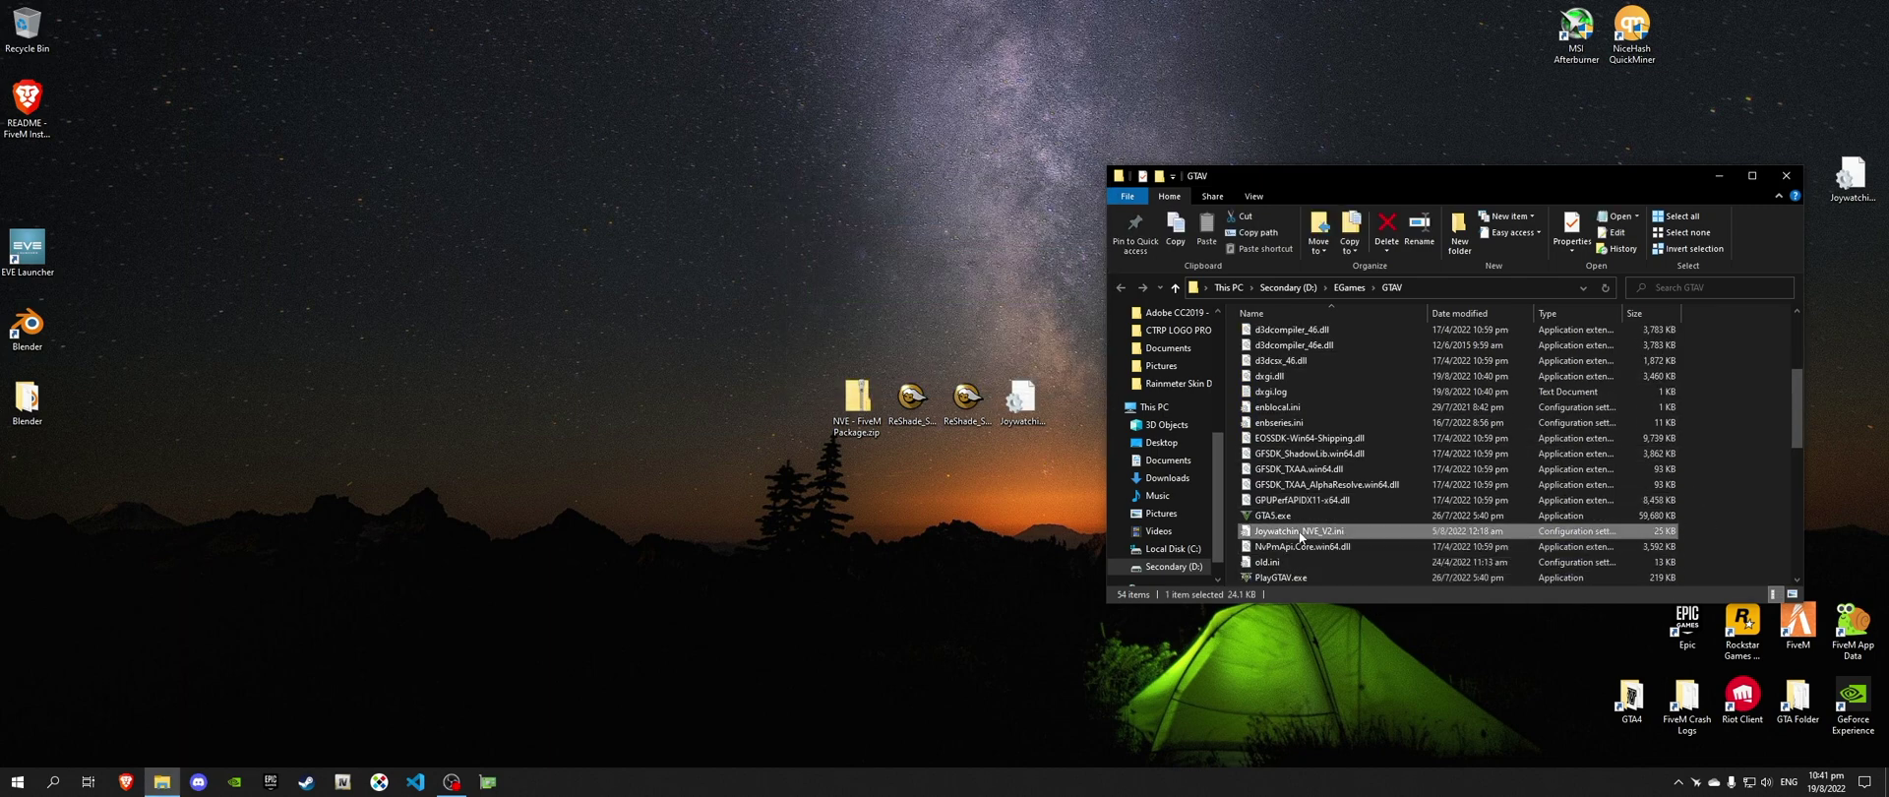
pyautogui.click(1785, 175)
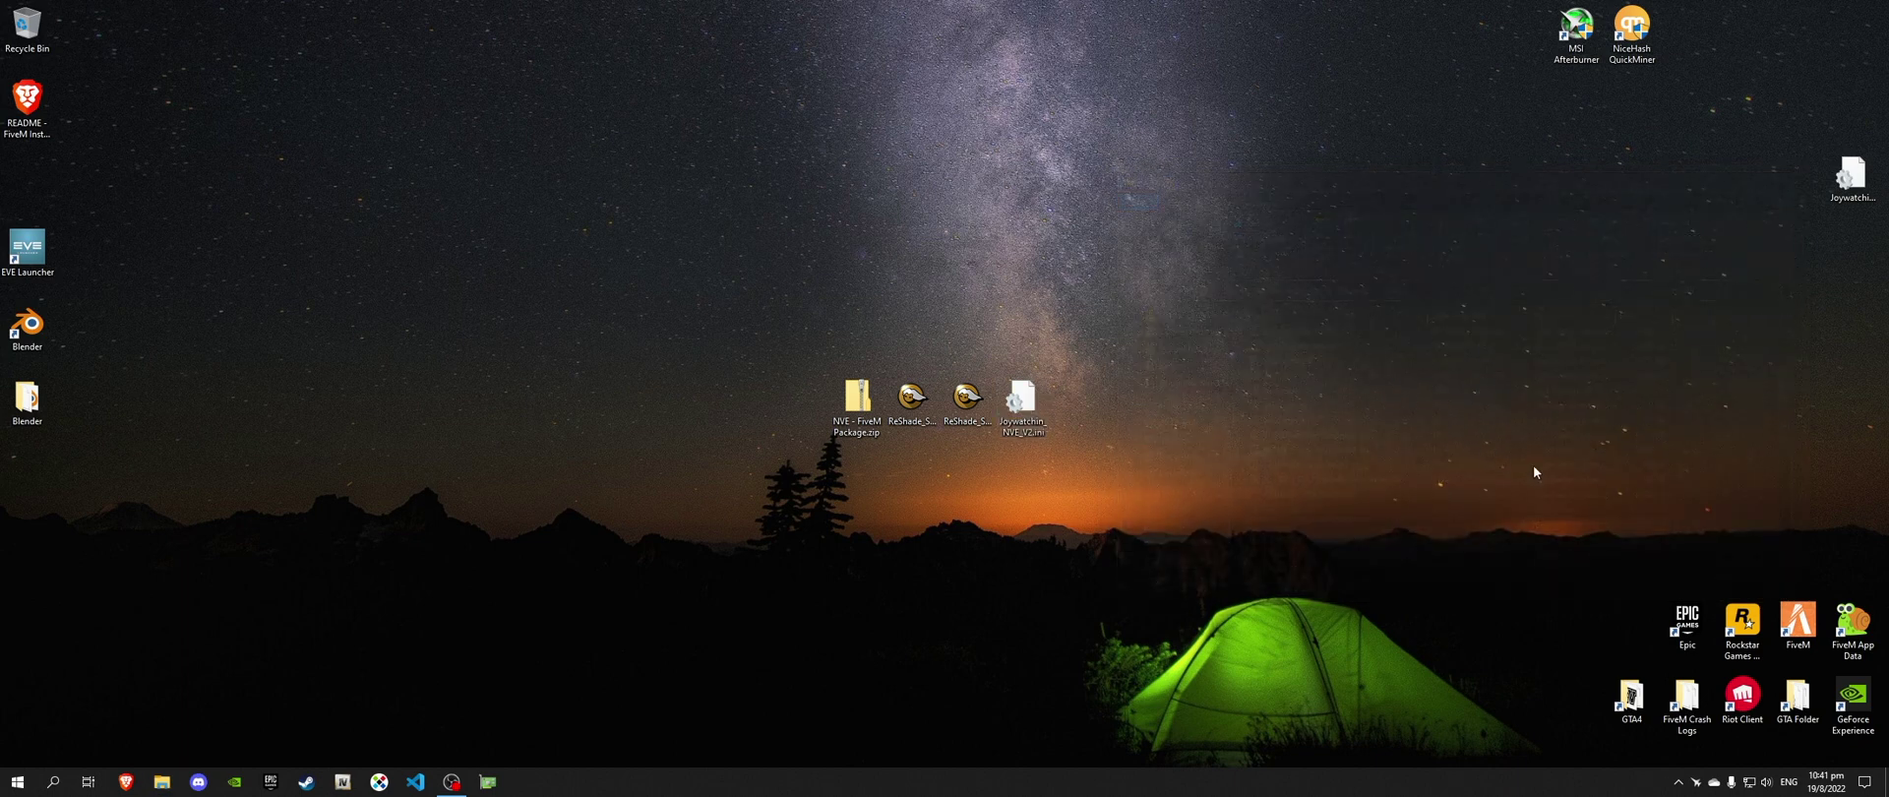
# - Launch FiveM, skip the ReShade tutorial and hide the ReShade overlay
pyautogui.click(1796, 618)
pyautogui.doubleClick(1796, 618)
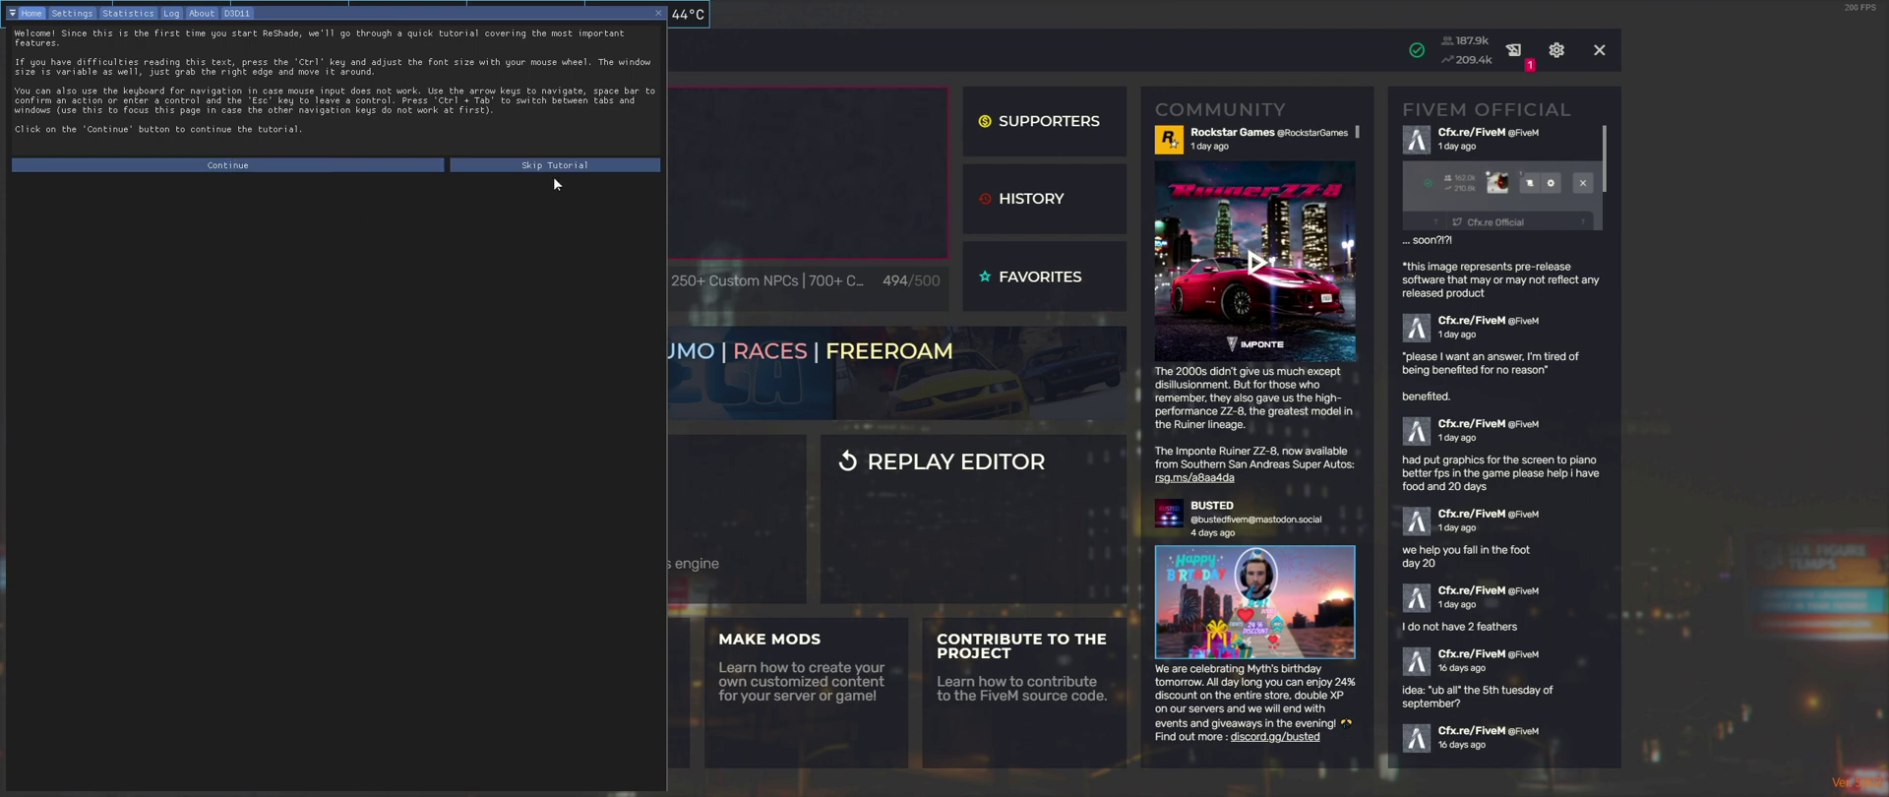
pyautogui.click(489, 167)
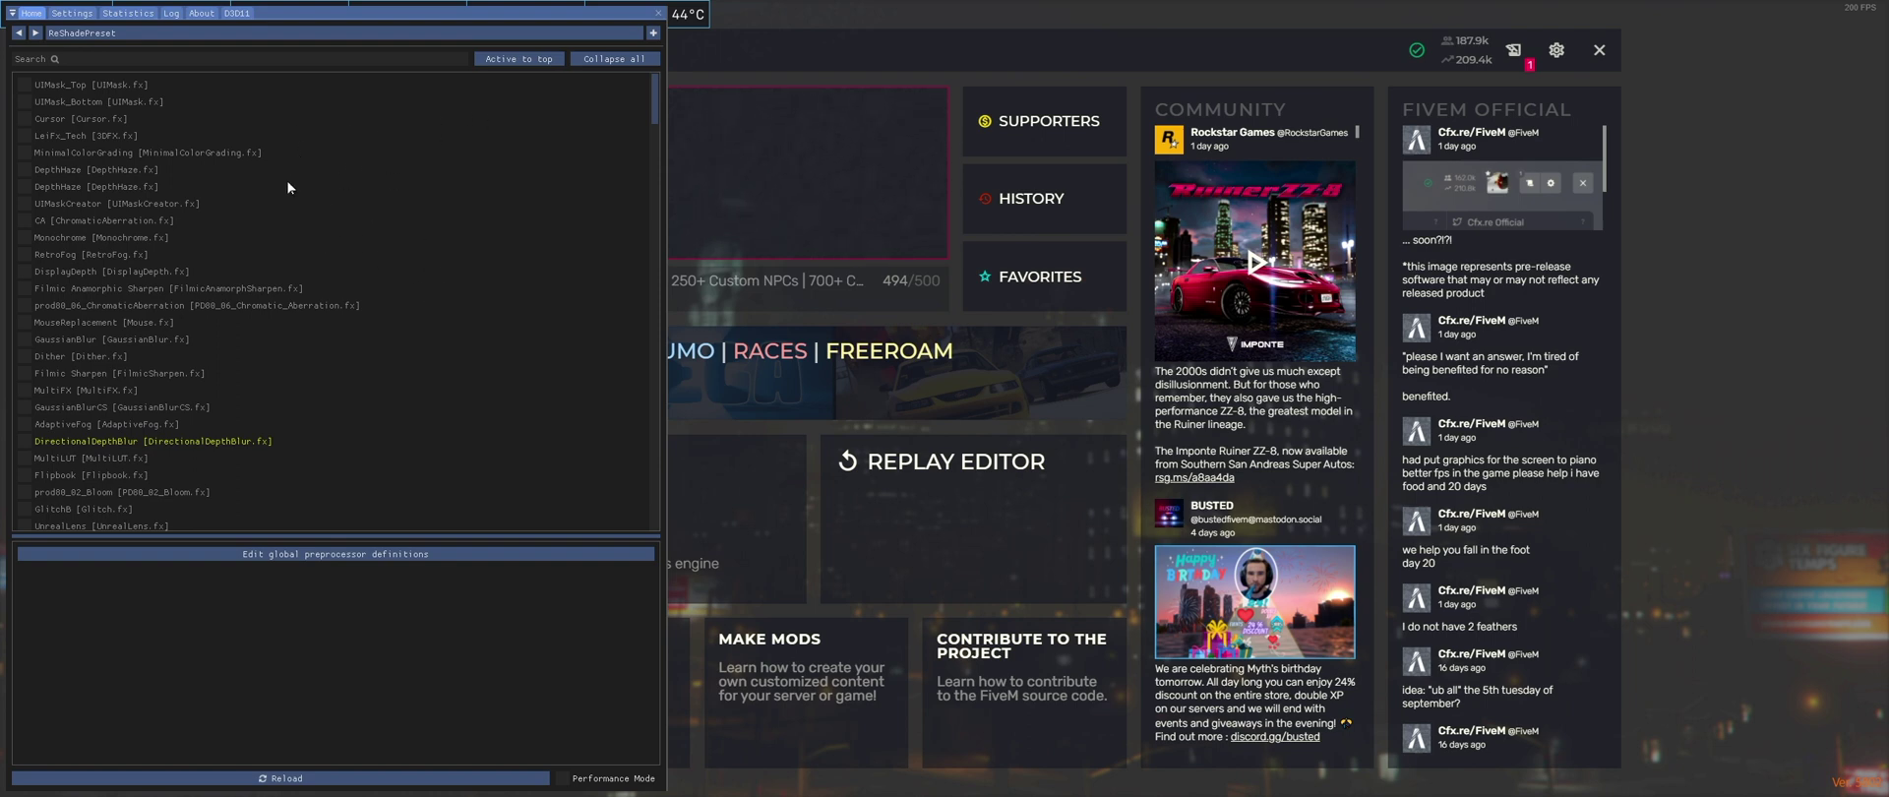
pyautogui.press('Home')
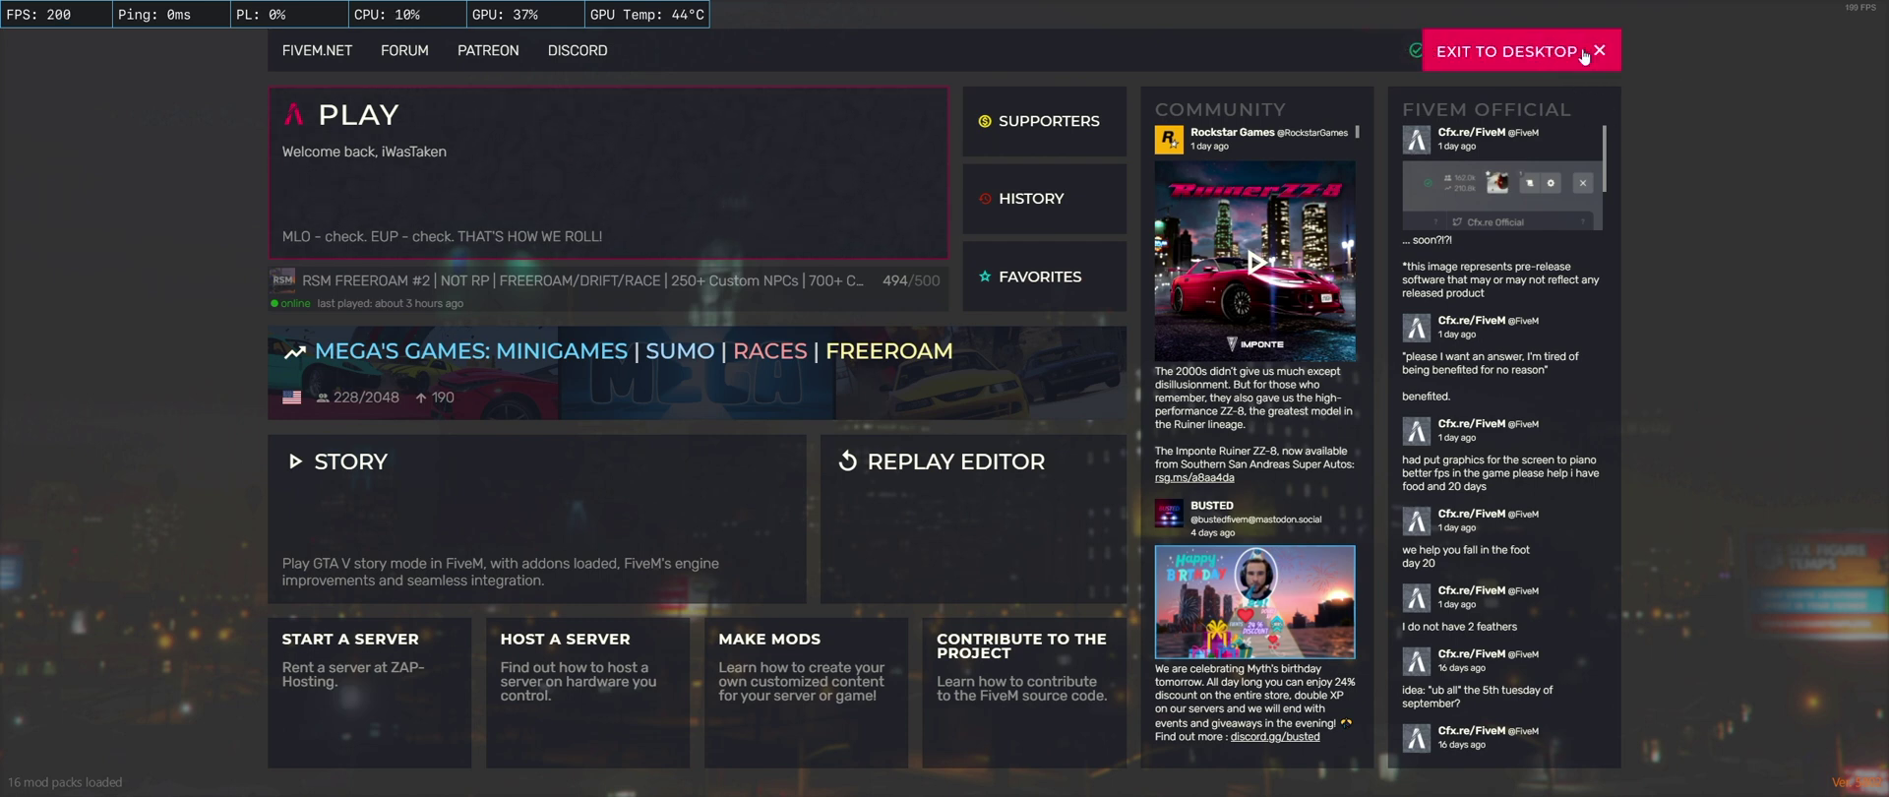
# - Review the NUI in-process GPU option in the FiveM settings and exit FiveM to the desktop
pyautogui.click(1542, 59)
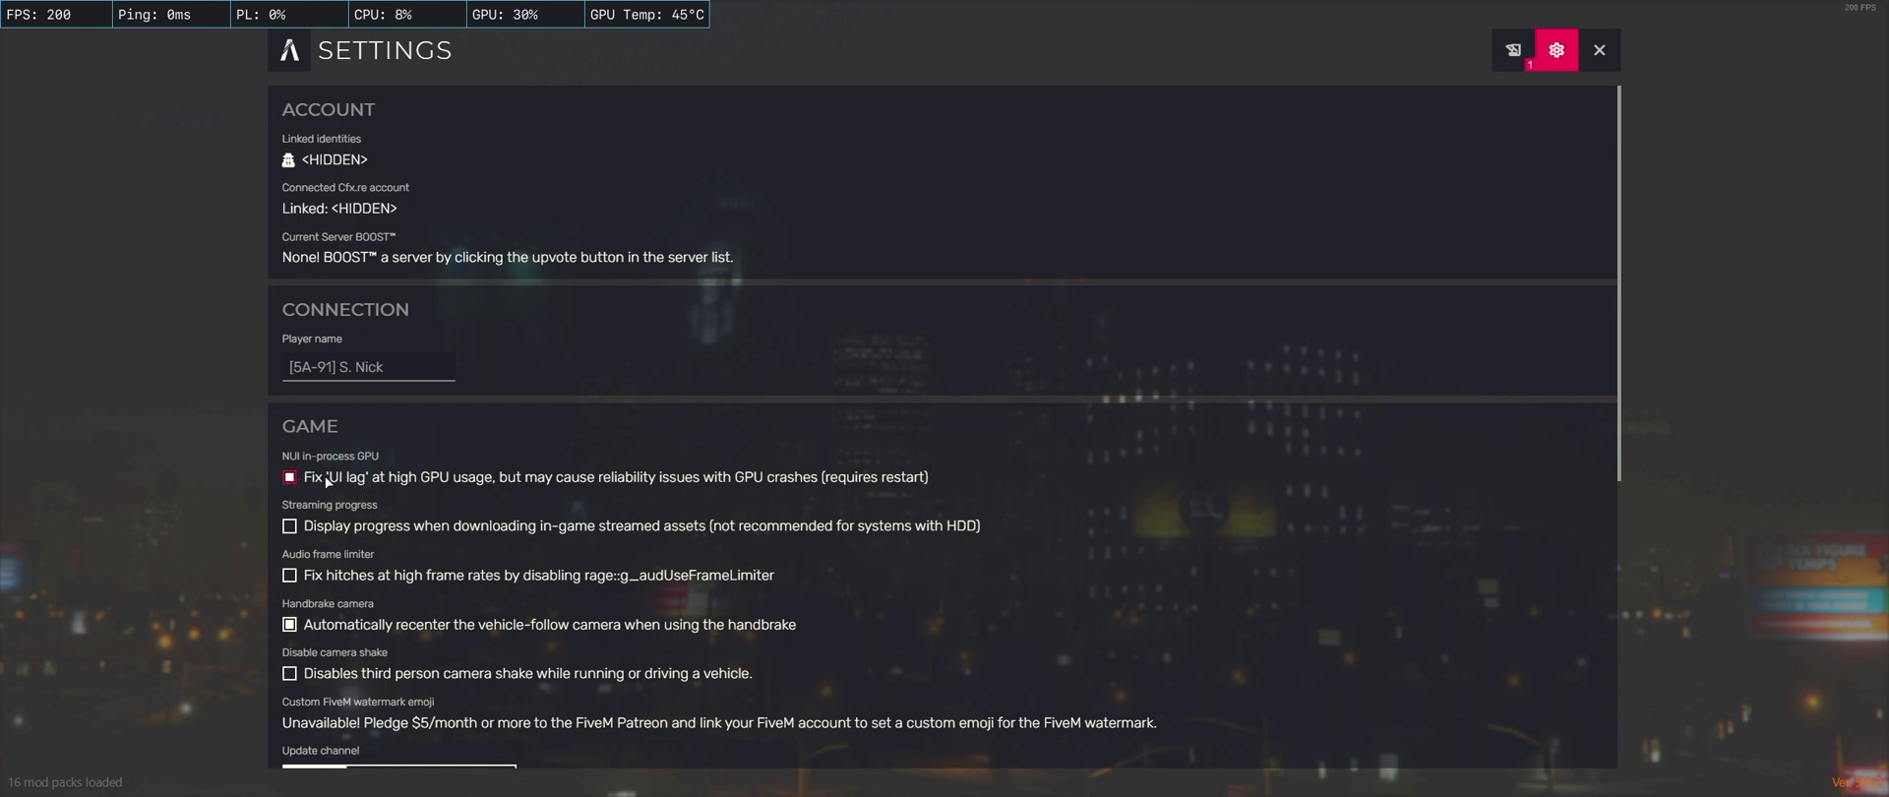
pyautogui.click(1601, 57)
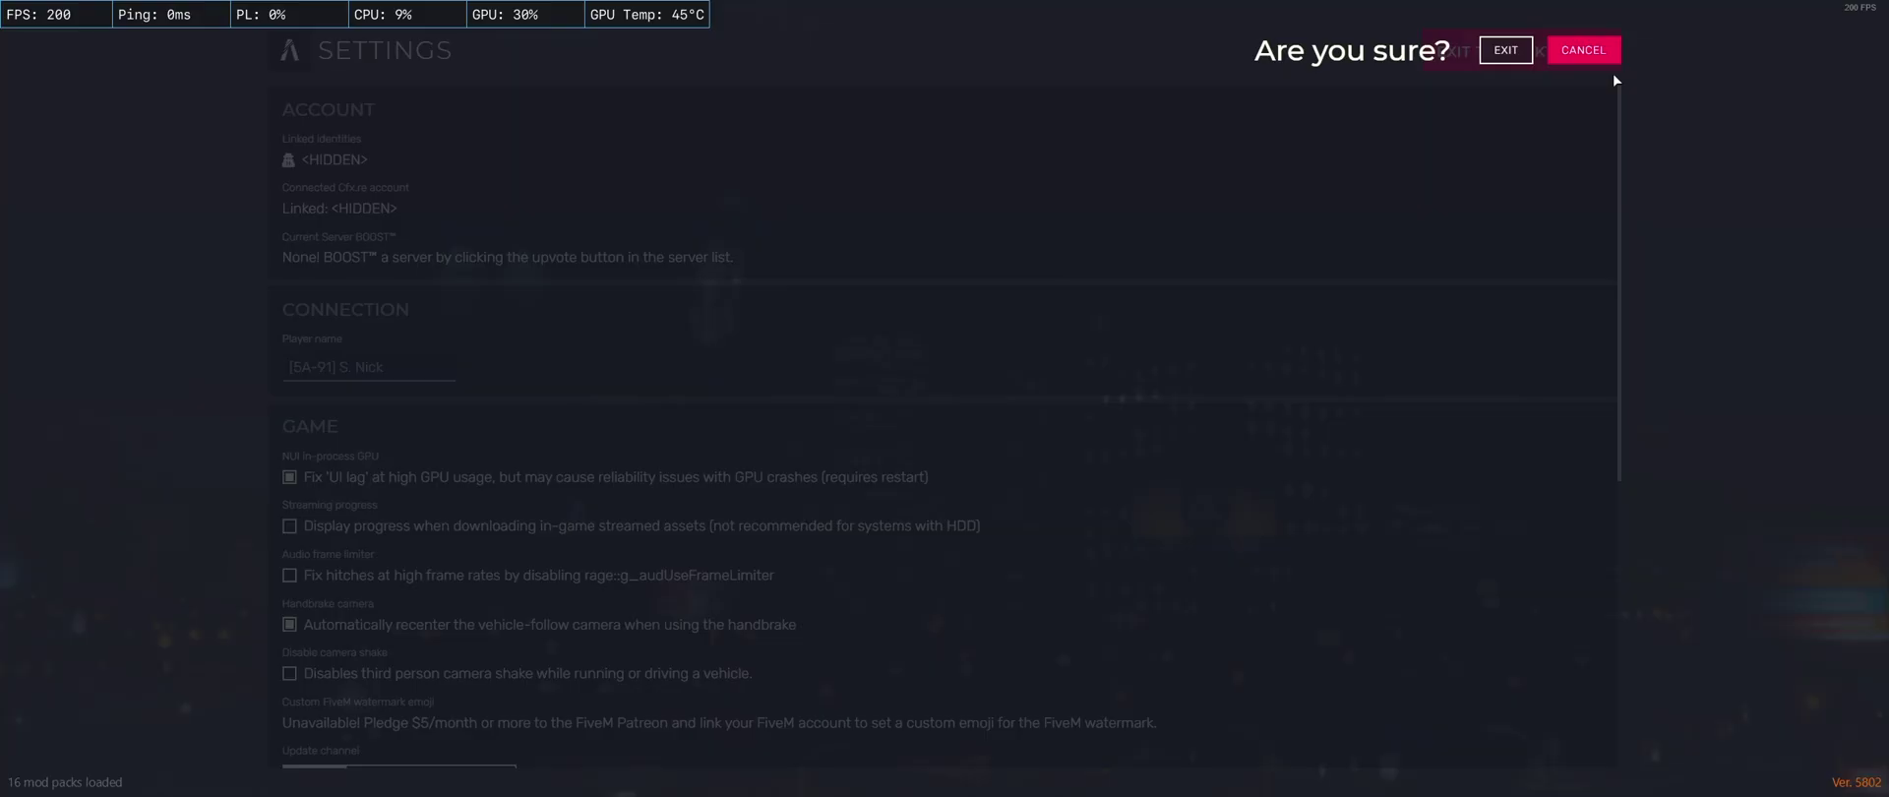
pyautogui.click(1510, 50)
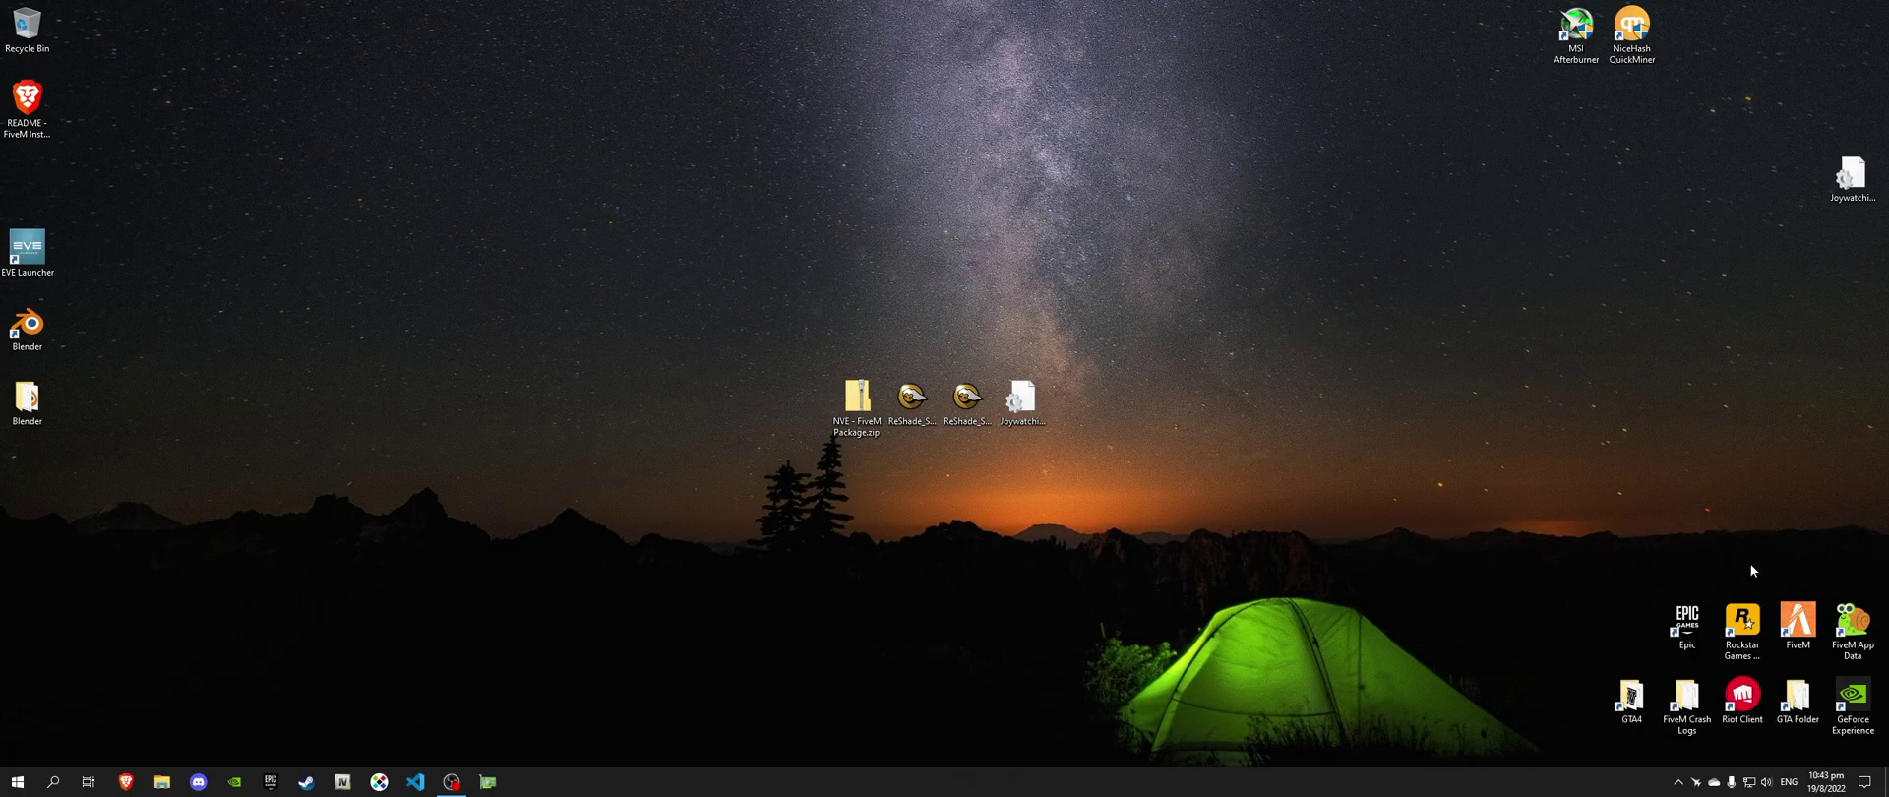
# - Relaunch FiveM, return from its settings to the home page and join the RSM FREEROAM #2 server
pyautogui.click(1798, 624)
pyautogui.doubleClick(1797, 624)
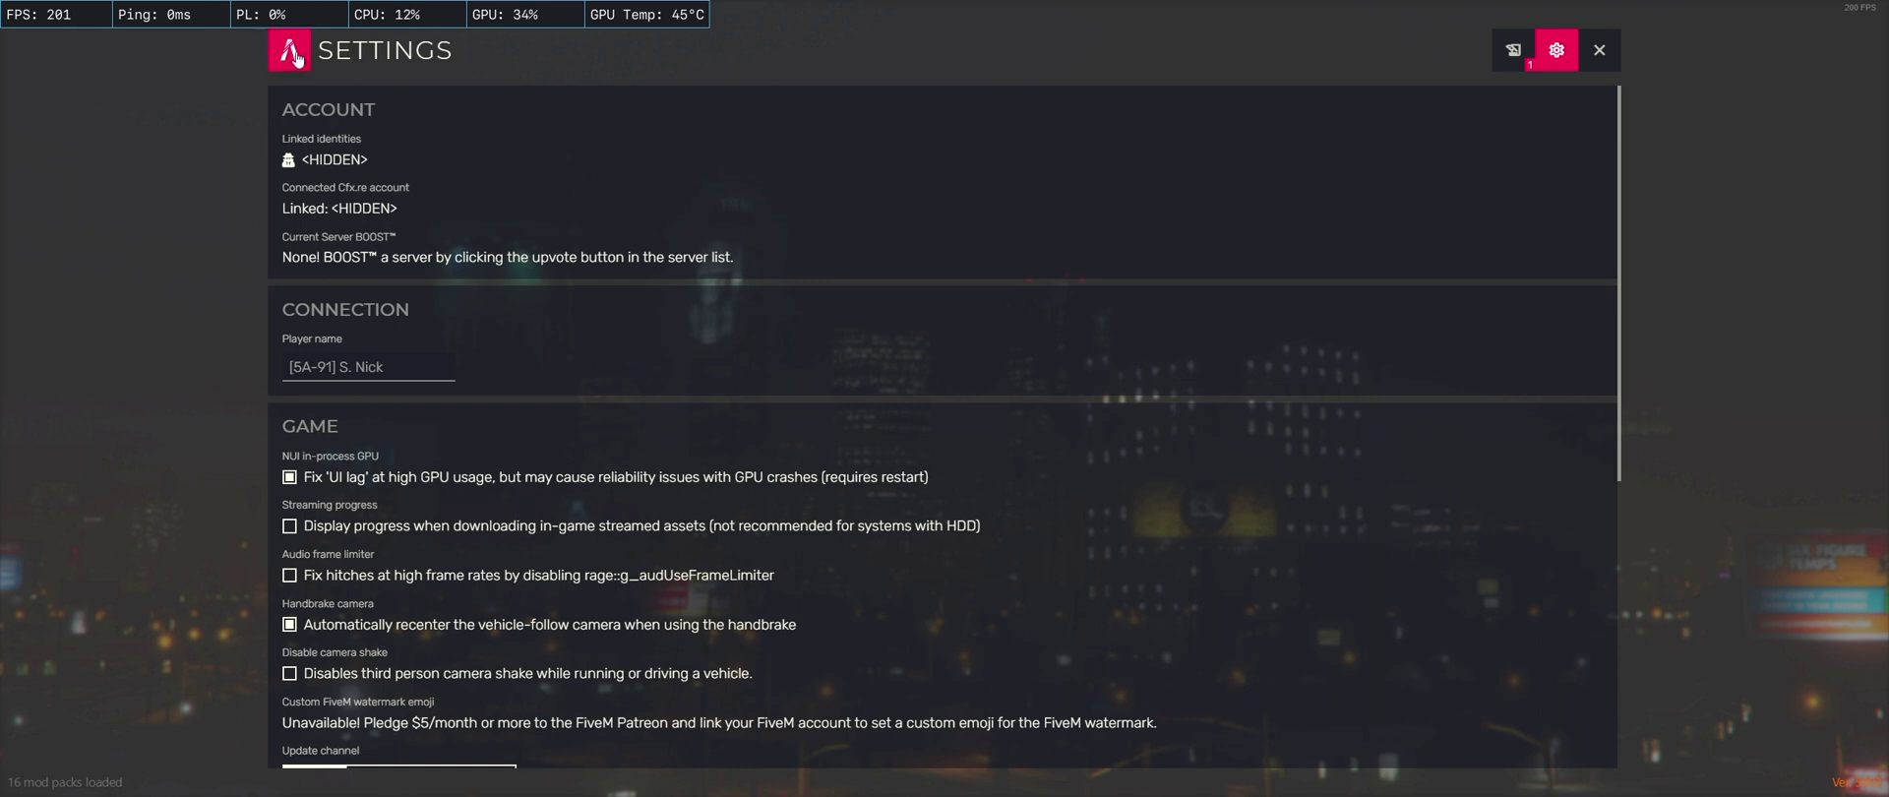
pyautogui.click(292, 57)
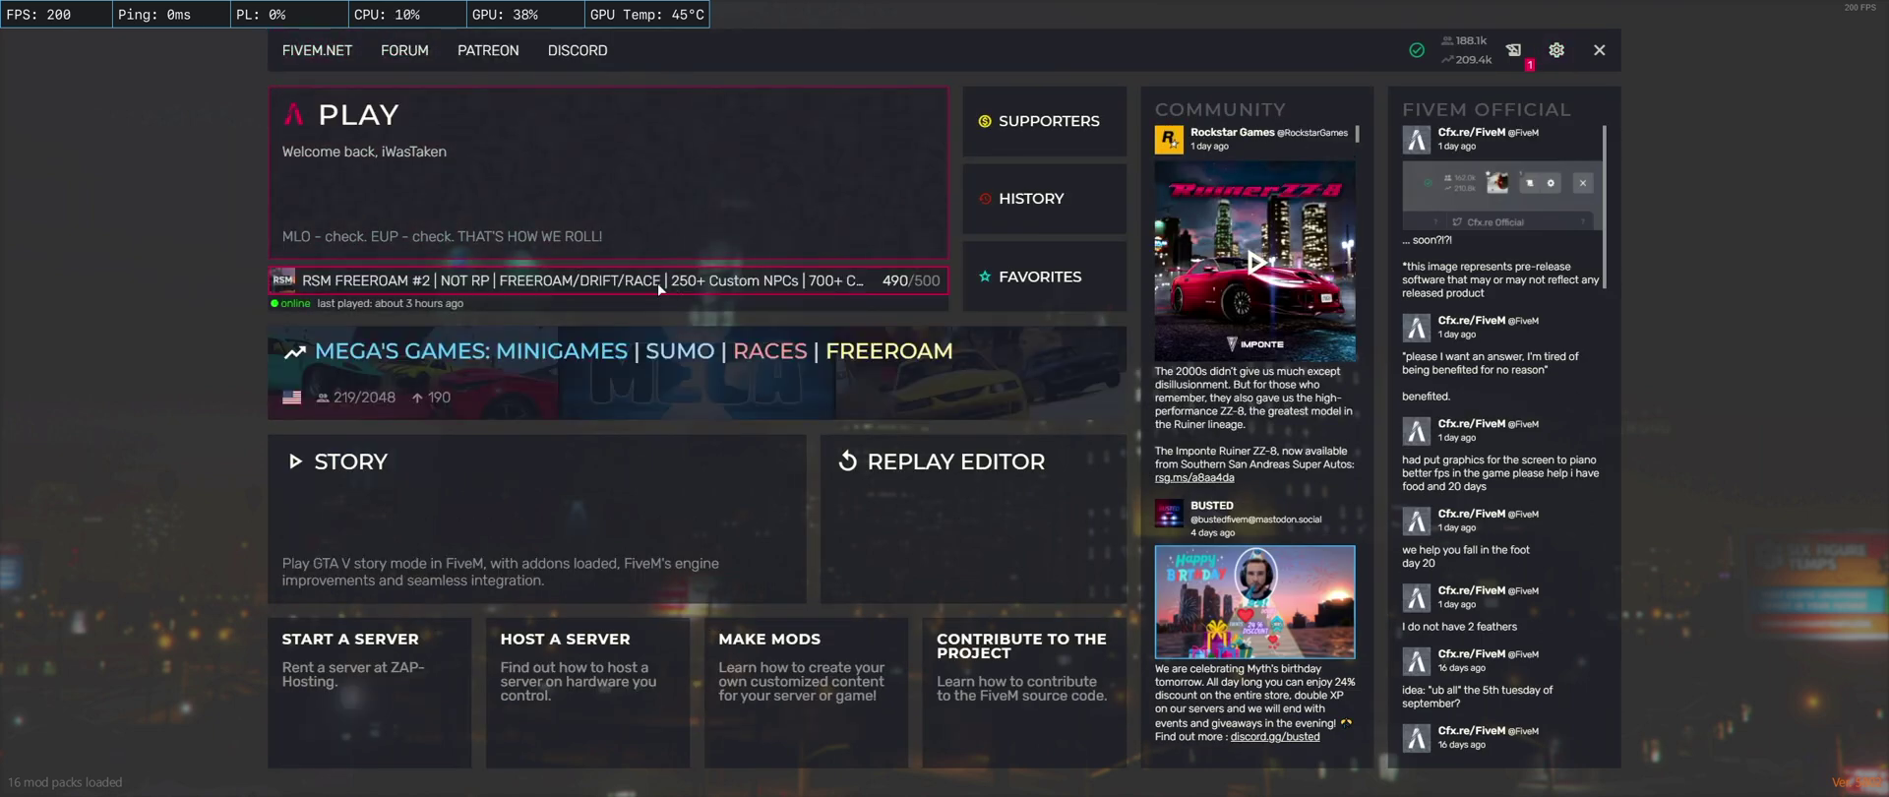
pyautogui.click(593, 285)
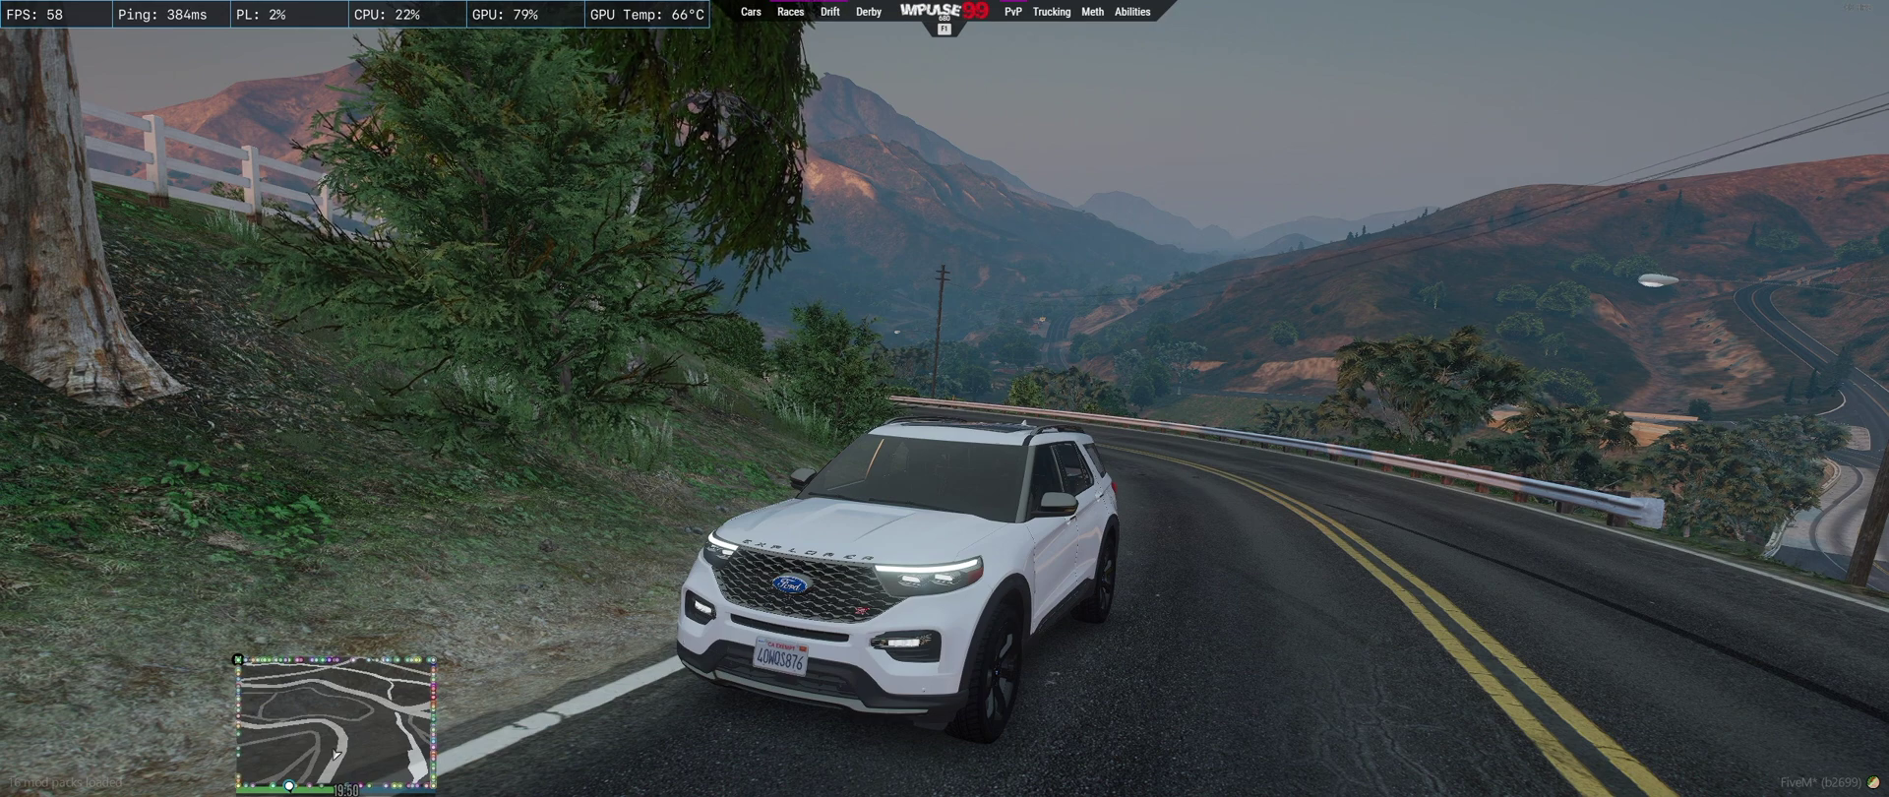
# - Load the Joywatchin_NVE_V2.ini preset from the GTAV folder in the ReShade overlay and hide the overlay
pyautogui.press('Home')
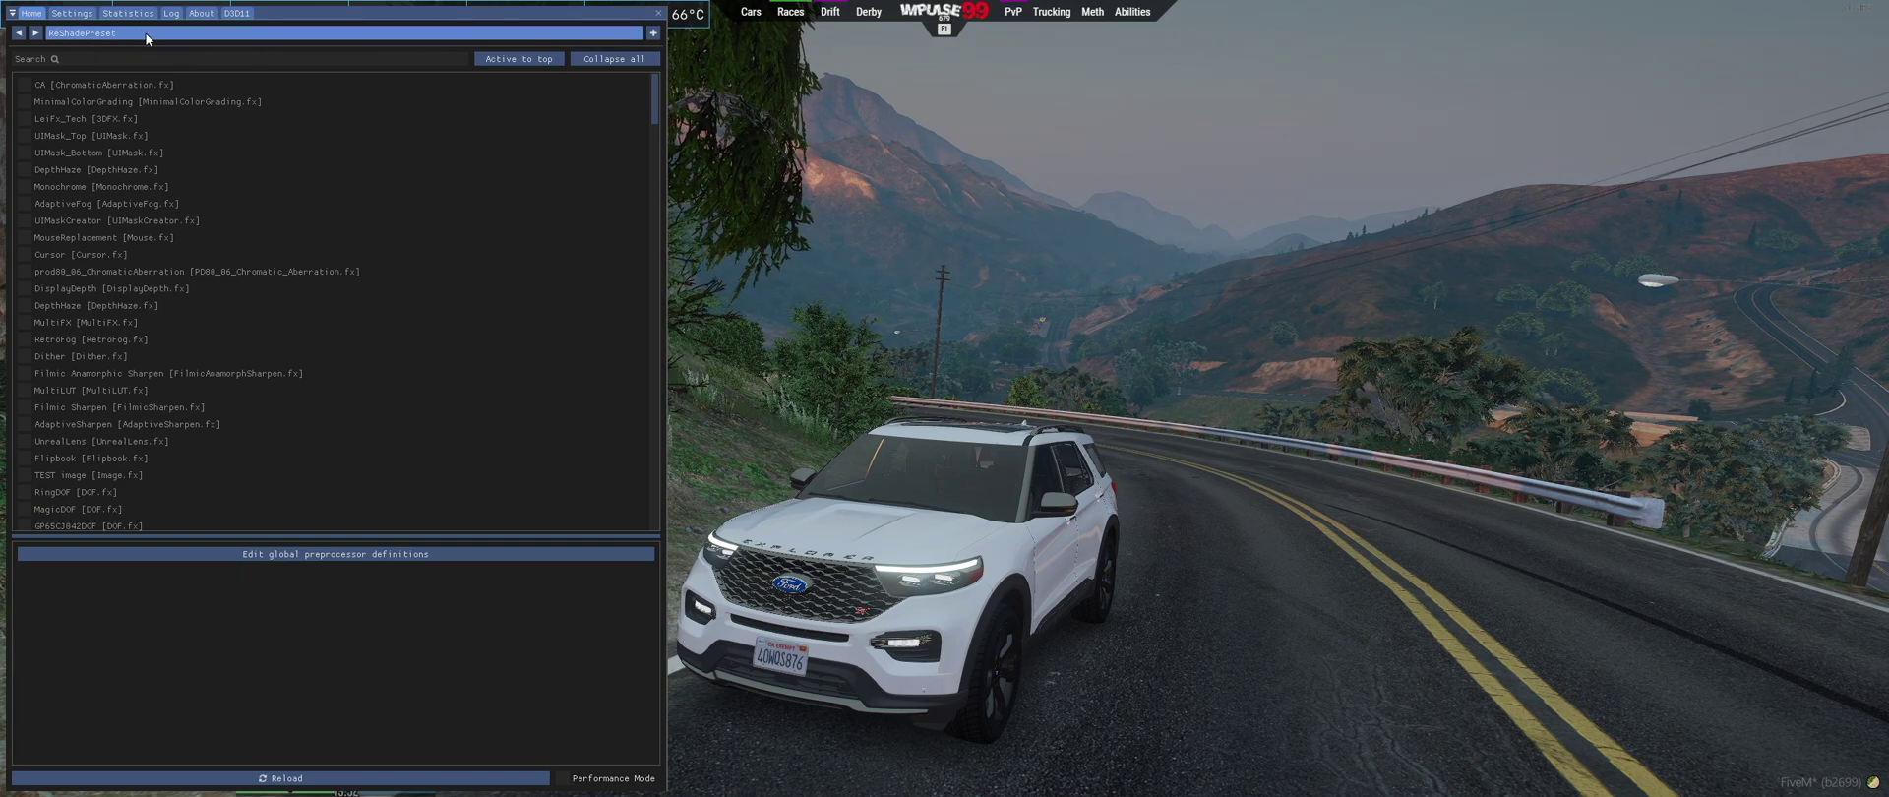
pyautogui.click(98, 36)
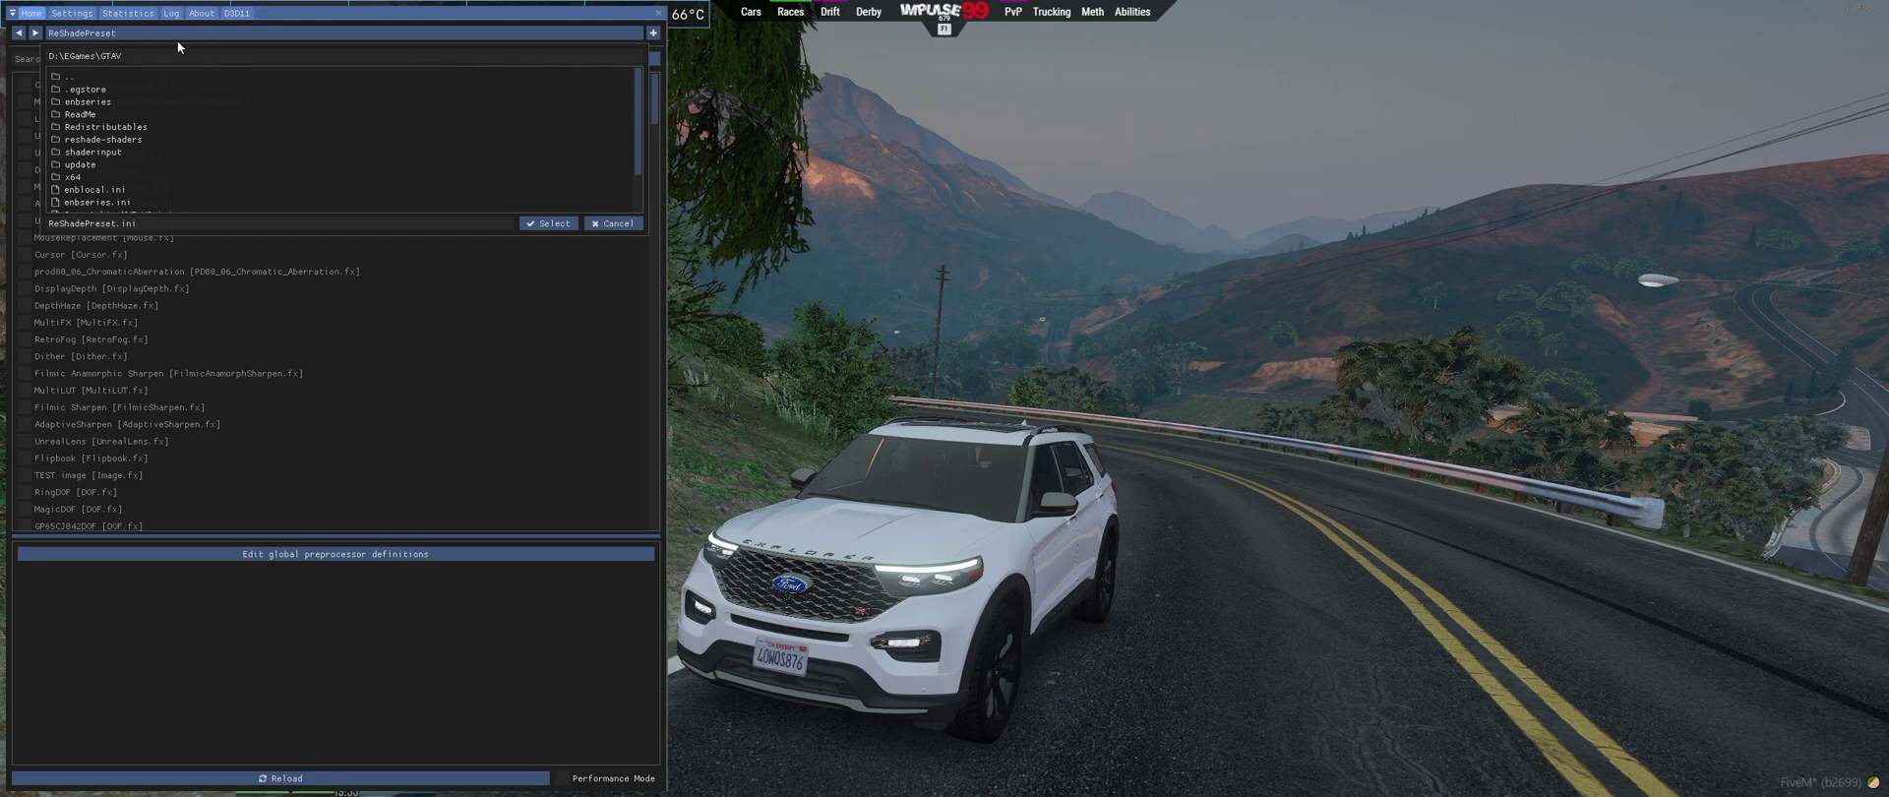
pyautogui.scroll(-2, 166, 148)
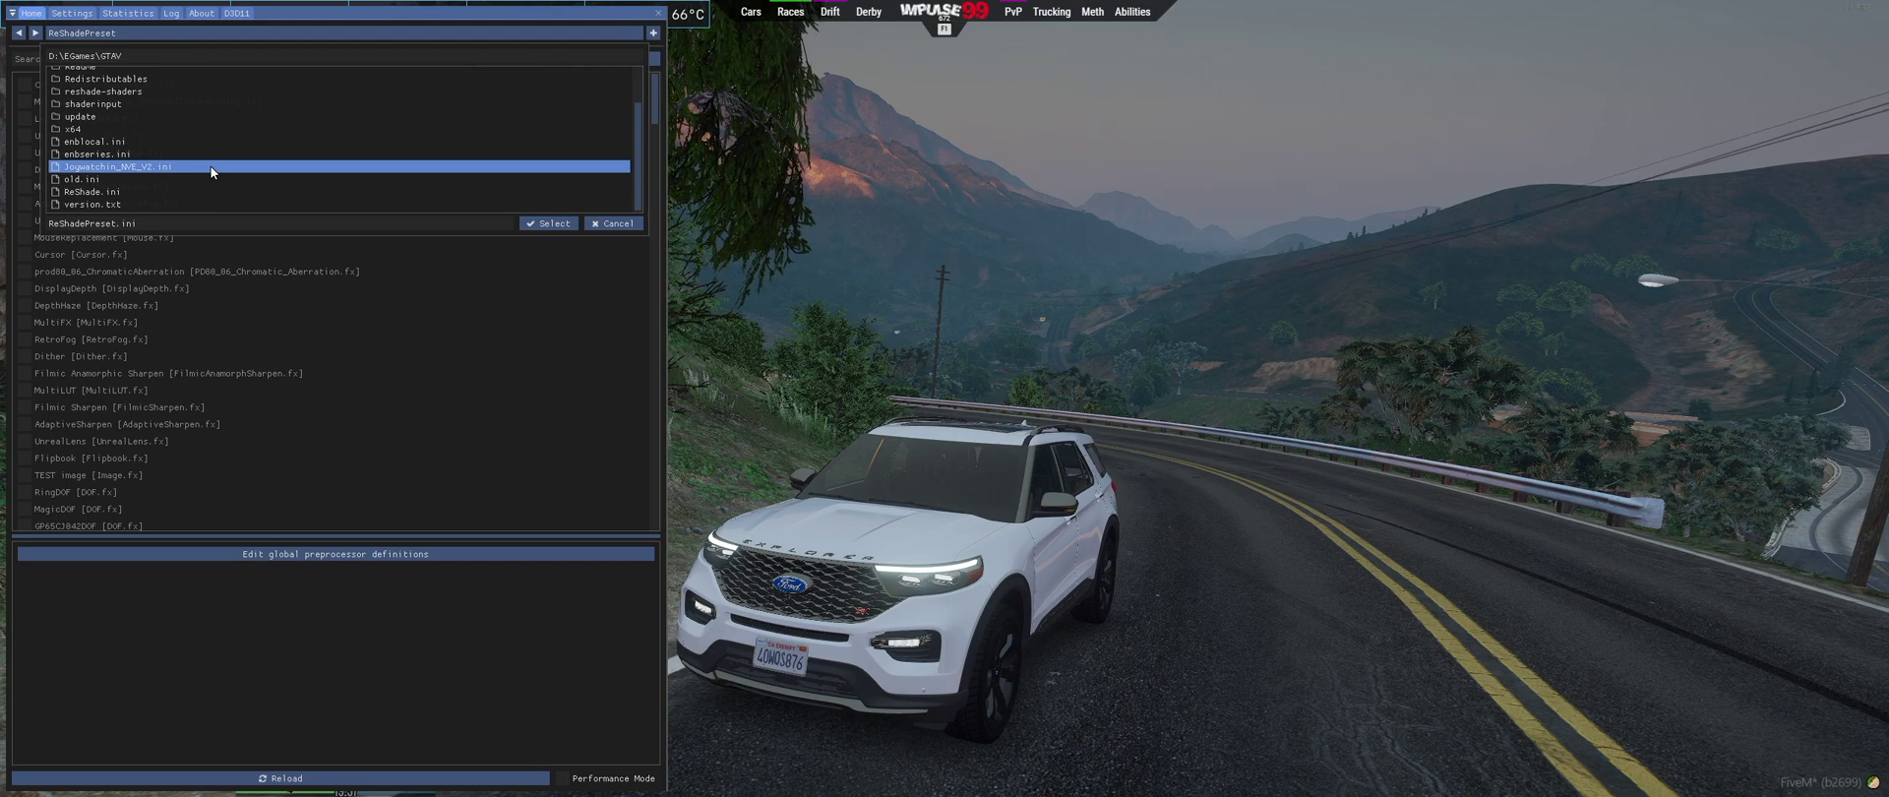
pyautogui.doubleClick(210, 171)
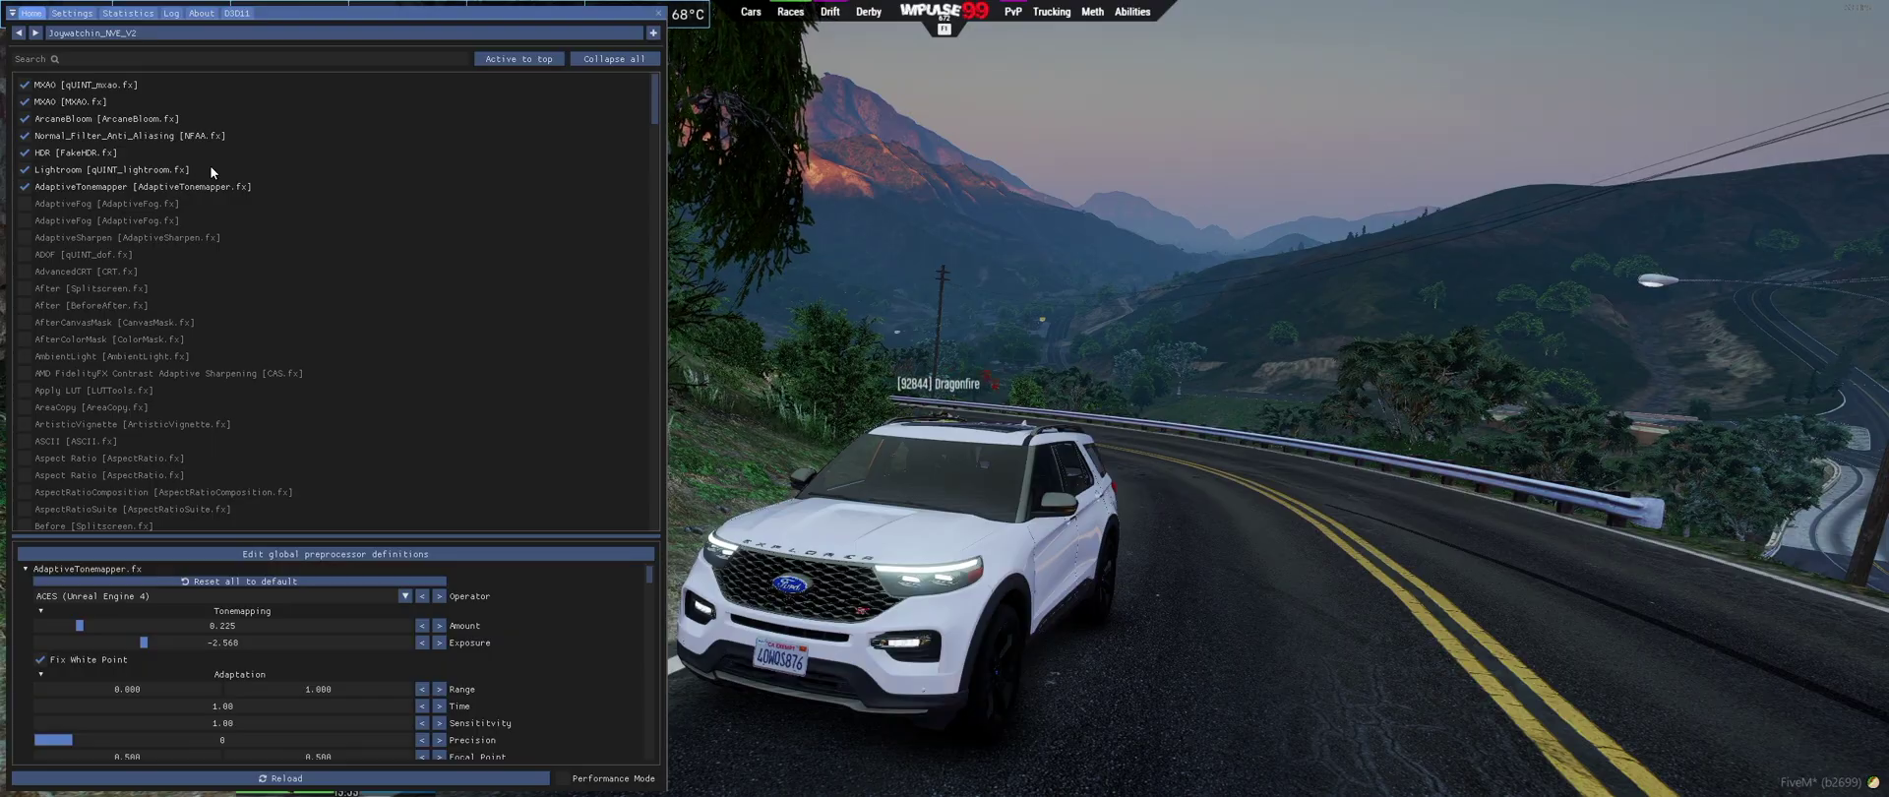
pyautogui.press('Home')
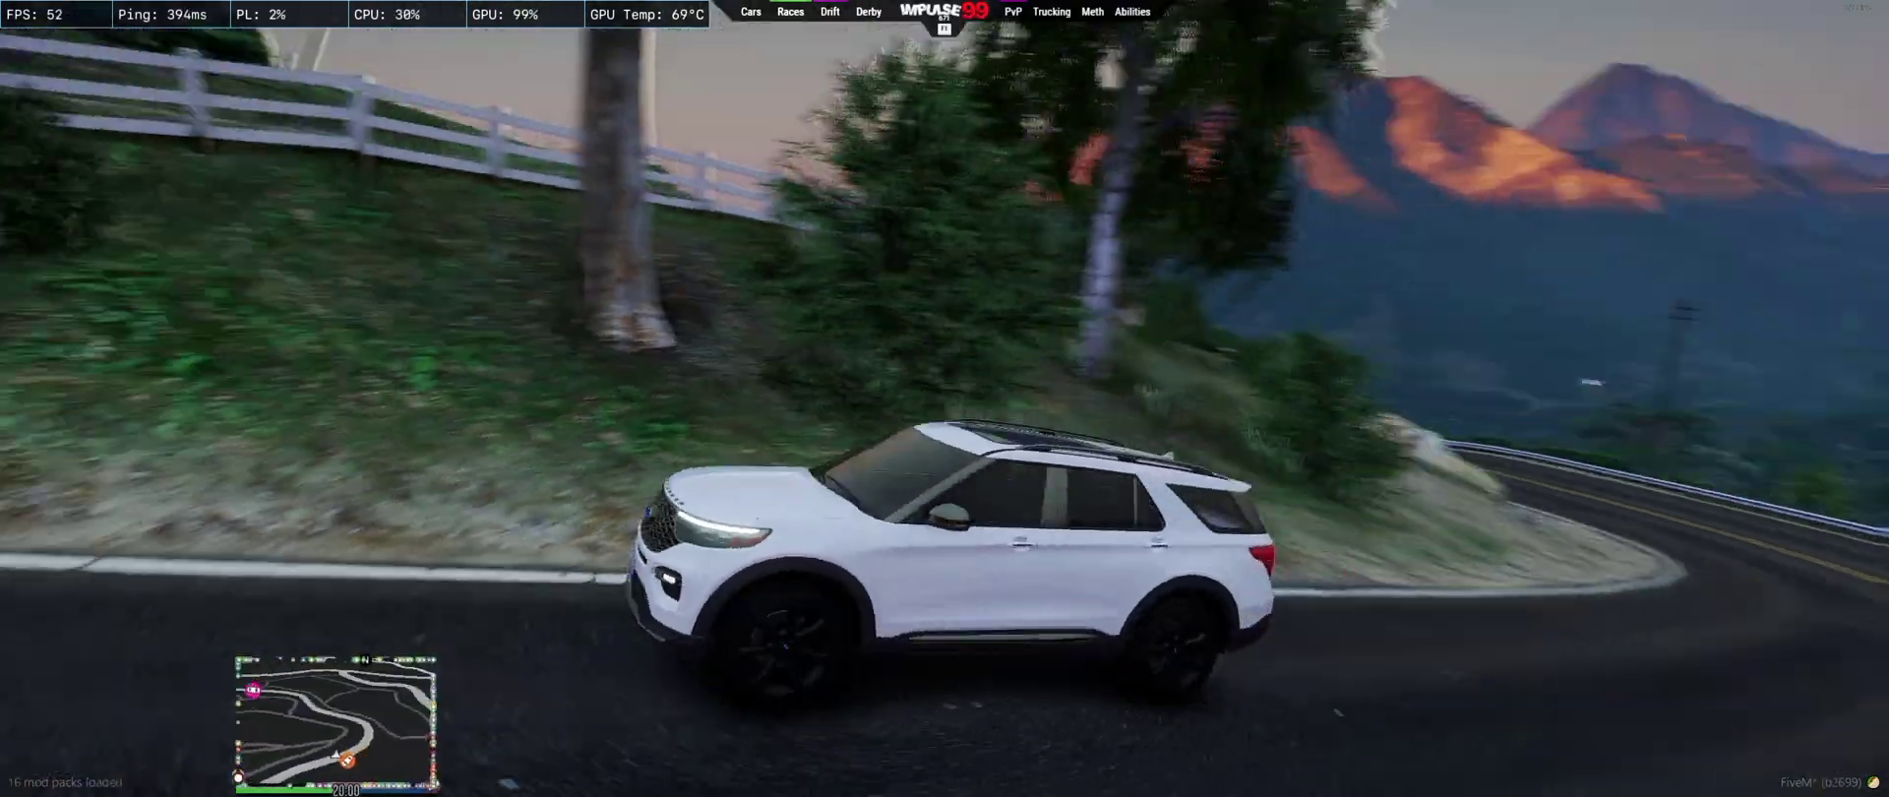
# - Drive the car to view the preset in game, examine the ReShade overlay's general settings and return to its effect list
pyautogui.press('w')
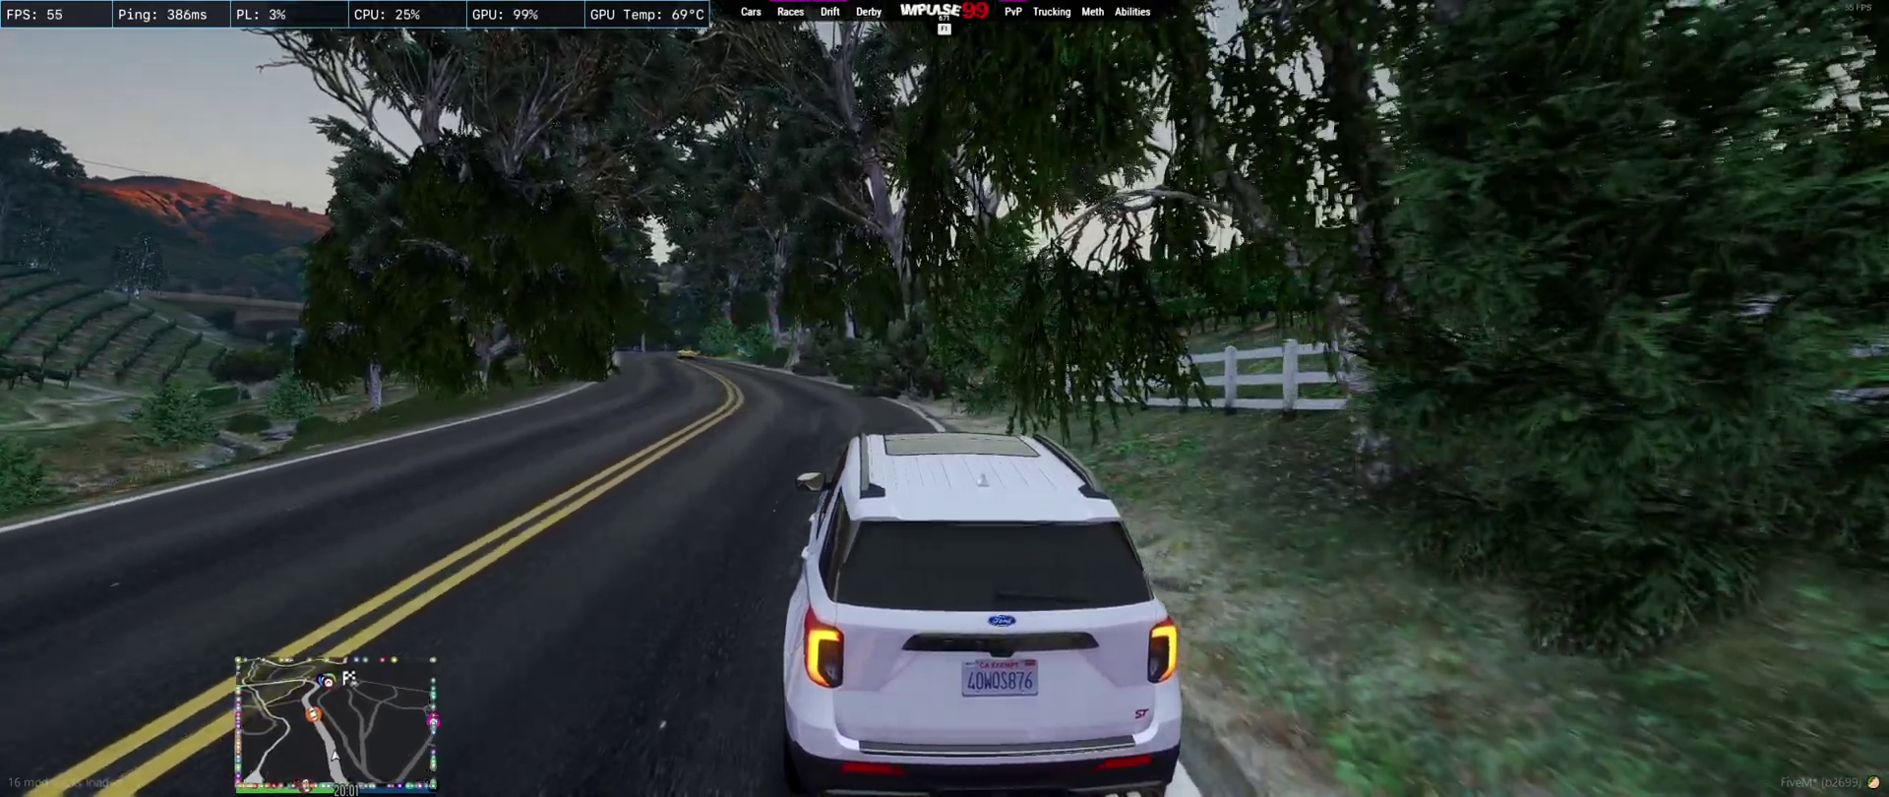
pyautogui.press('Home')
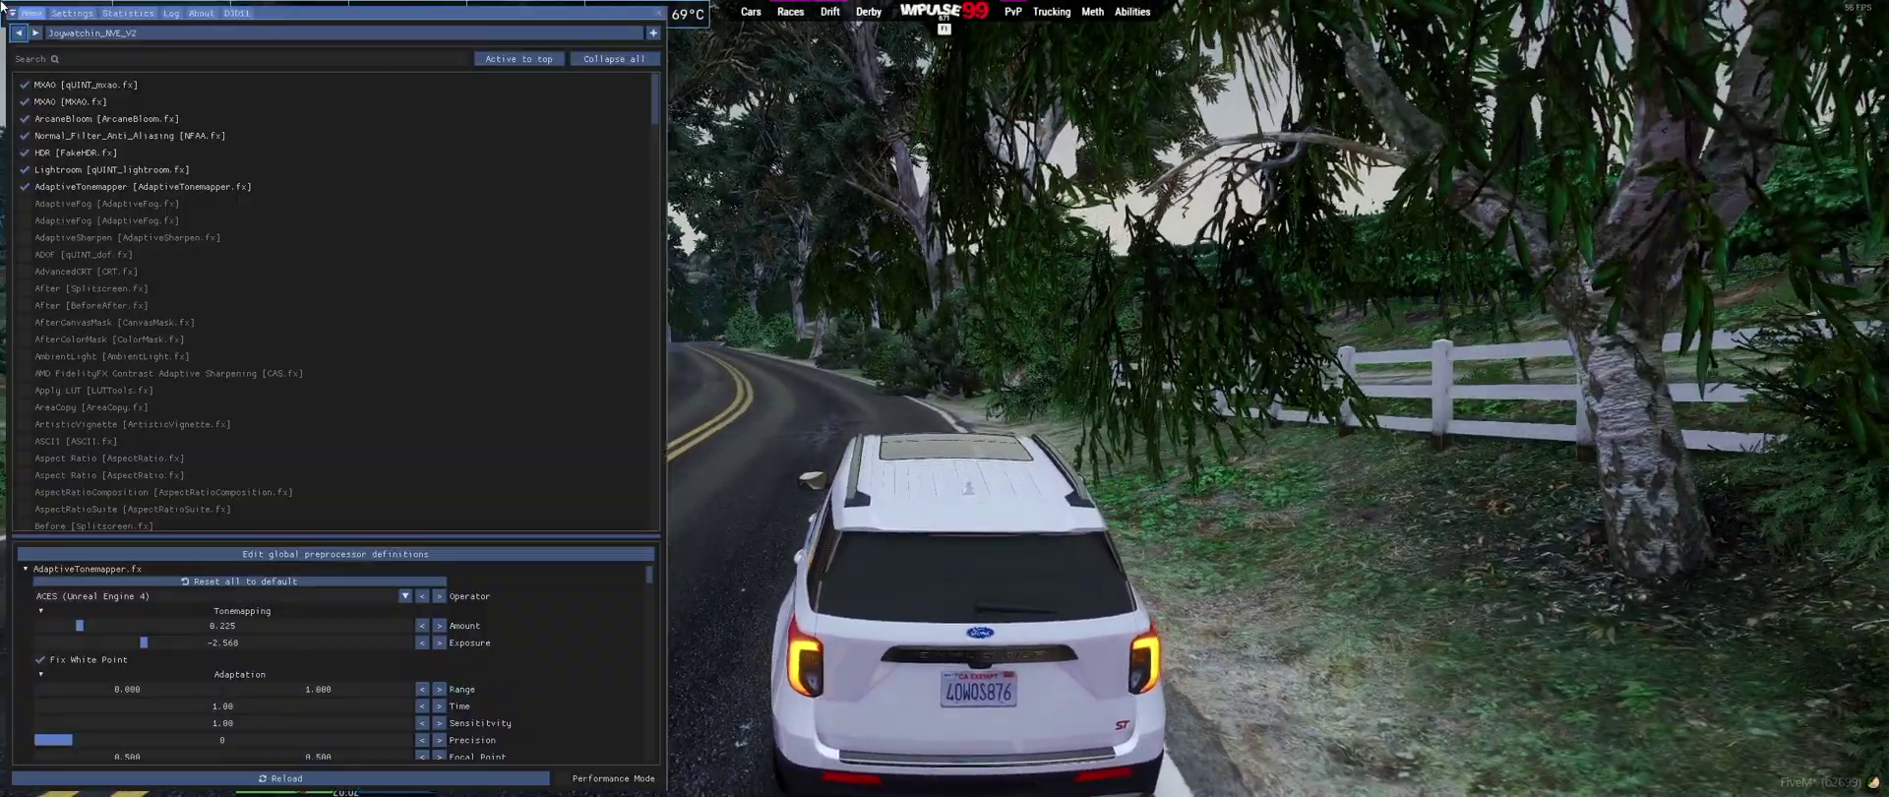
pyautogui.click(69, 14)
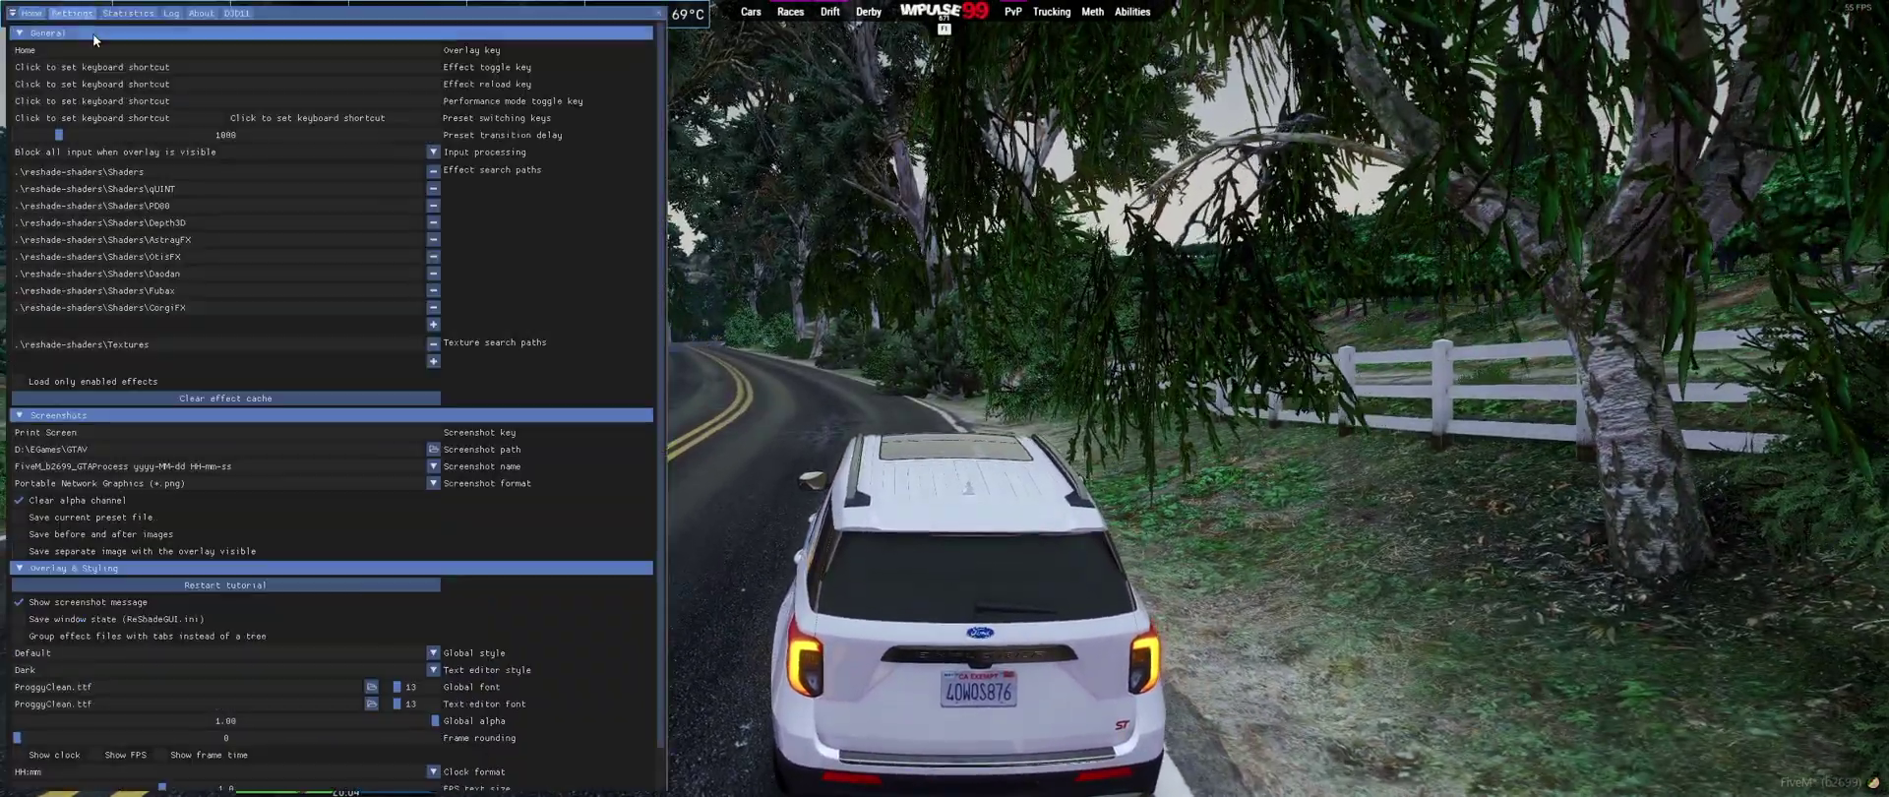
pyautogui.click(31, 14)
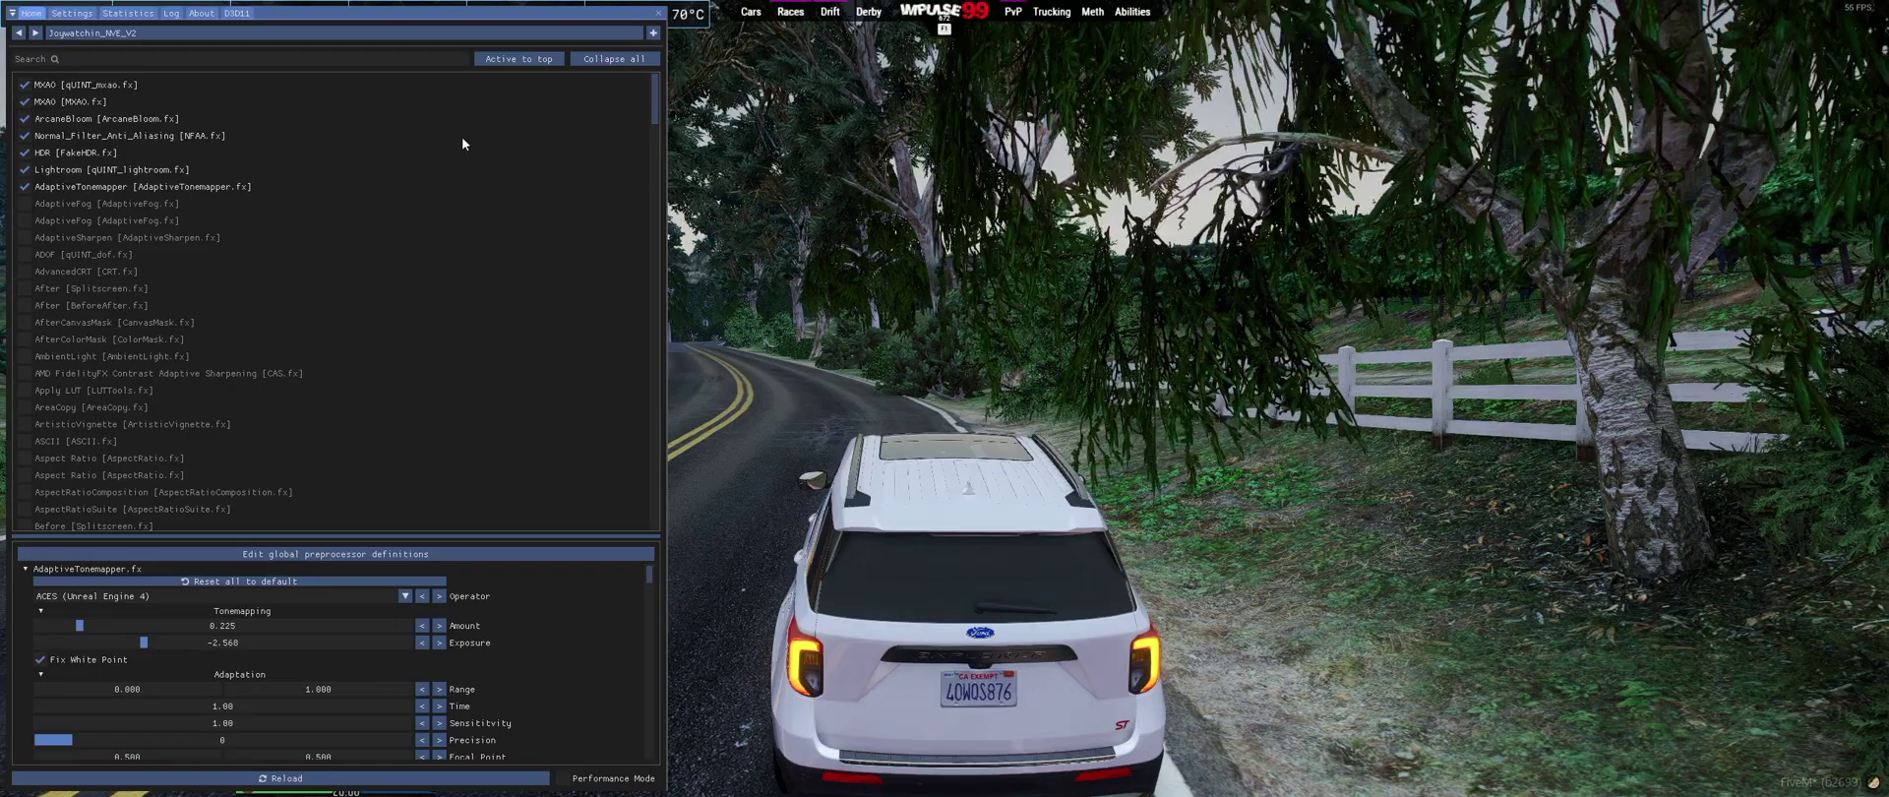
# - Assign End as the effect toggle key in ReShade's general settings and return to the effect list
pyautogui.click(74, 15)
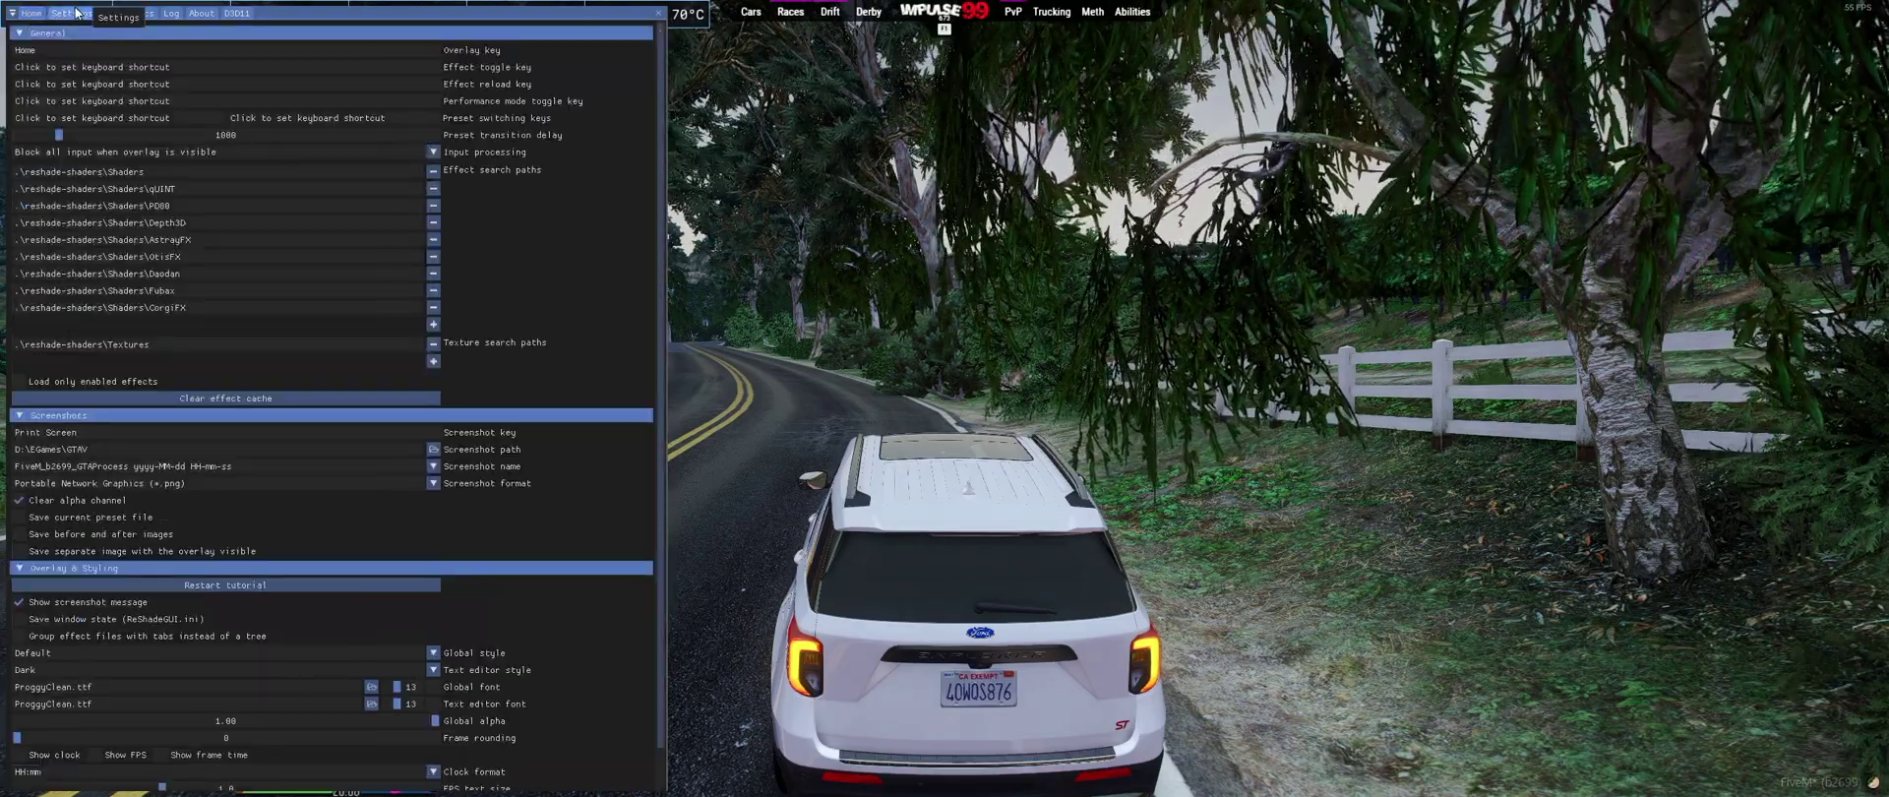
pyautogui.click(197, 67)
pyautogui.press('End')
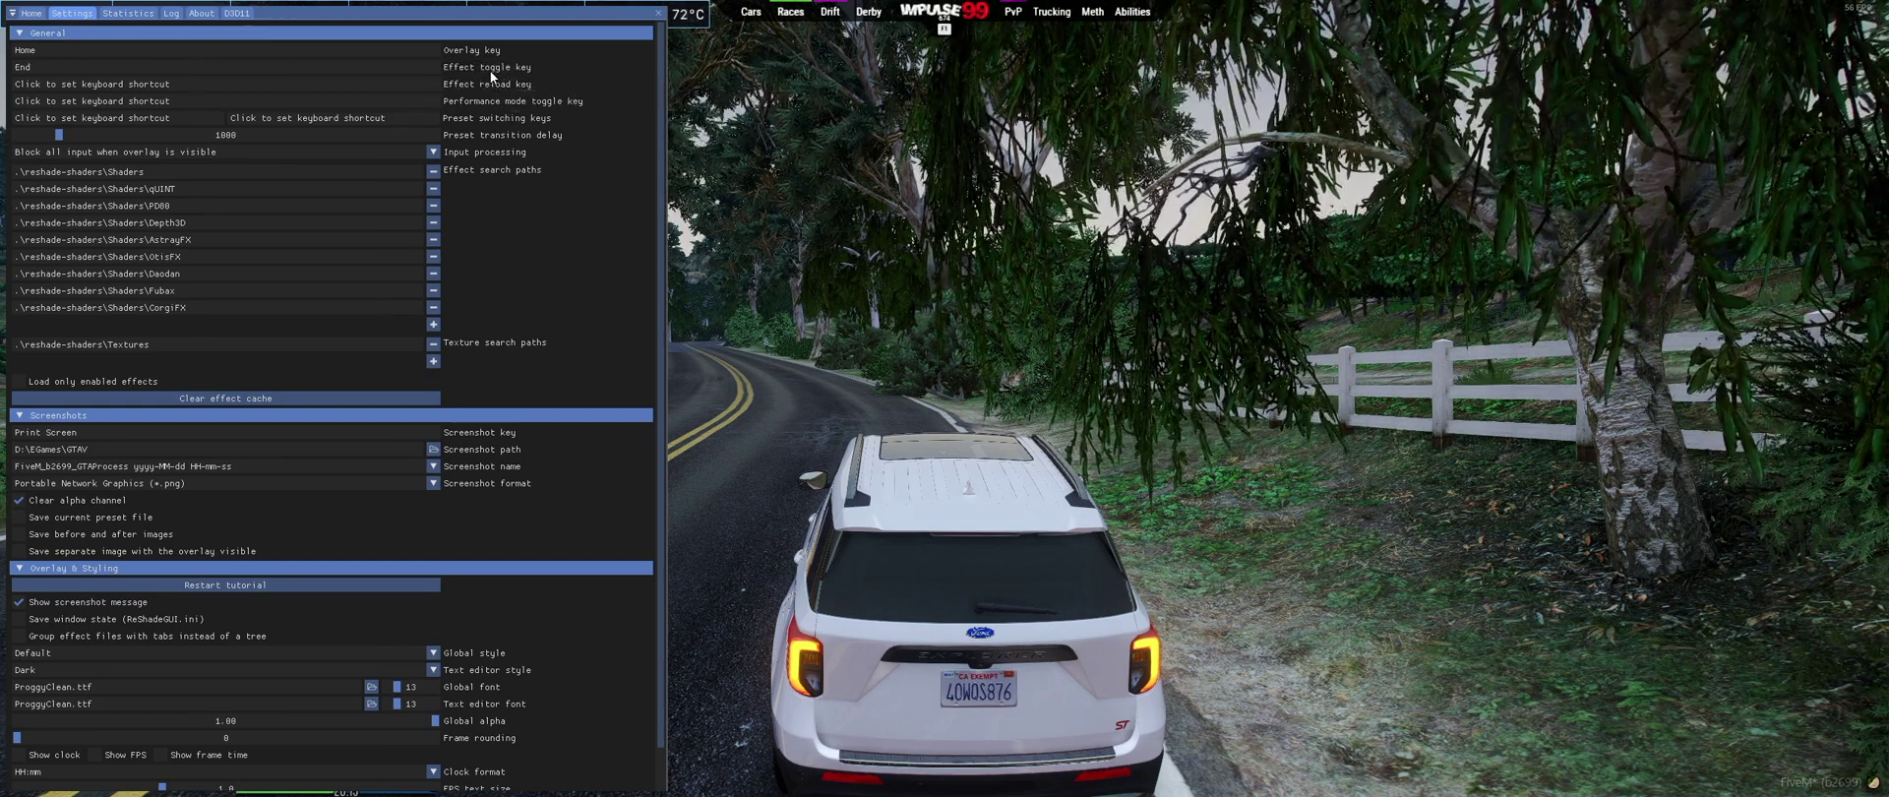
pyautogui.click(29, 14)
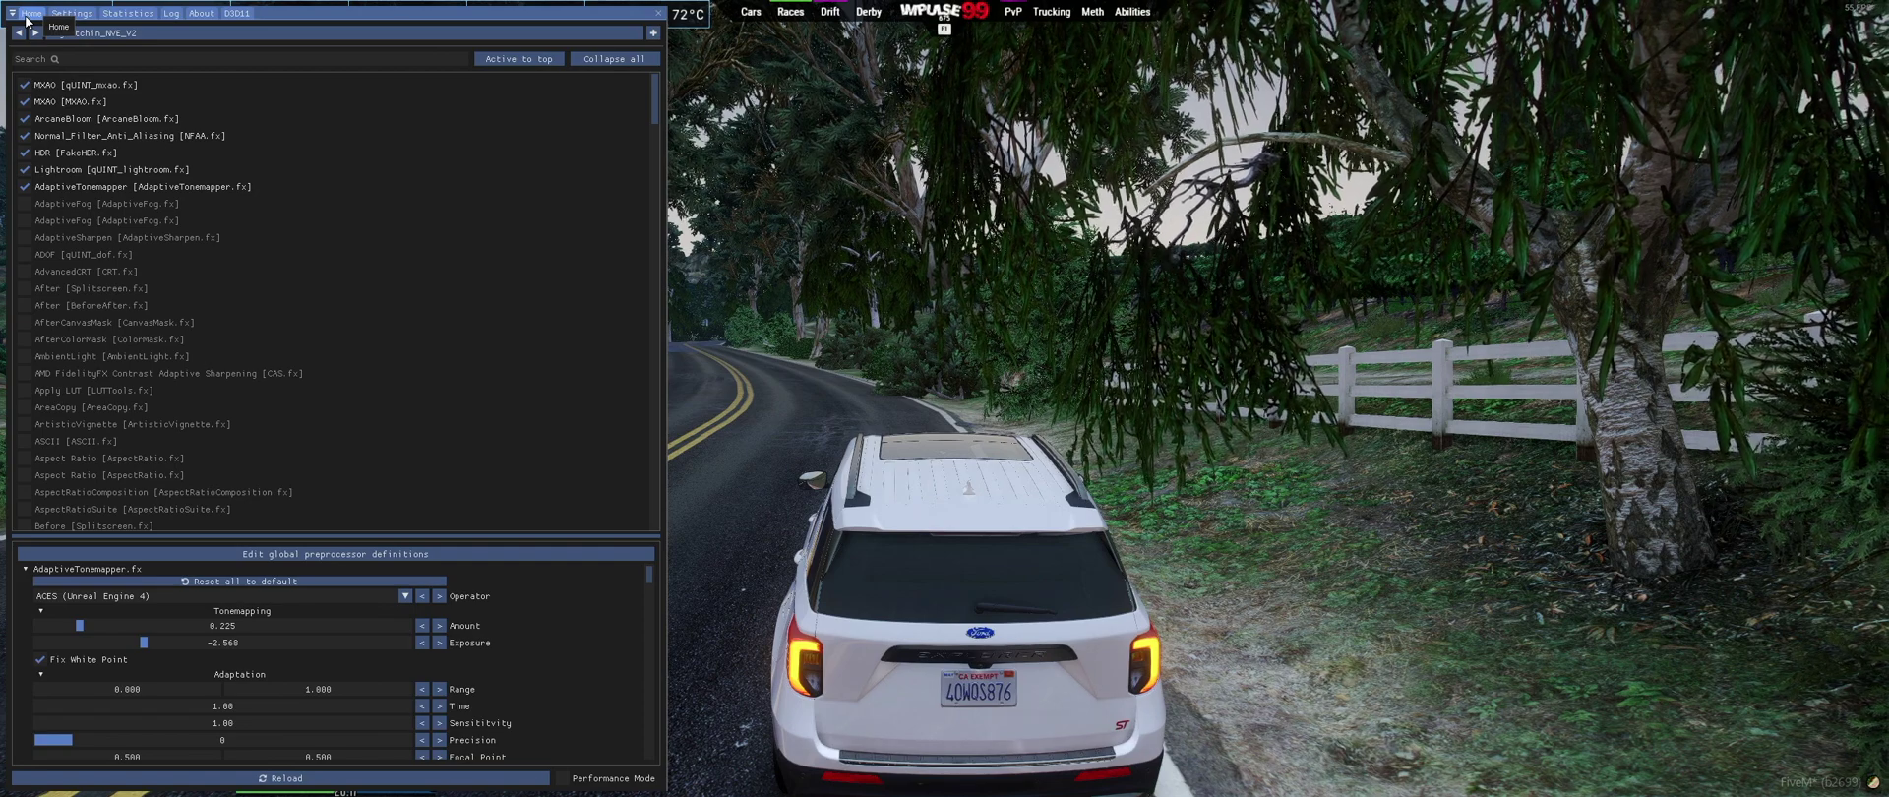
# - Toggle the ReShade effects off and back on to compare the preset in game, and hide the overlay
pyautogui.press('End')
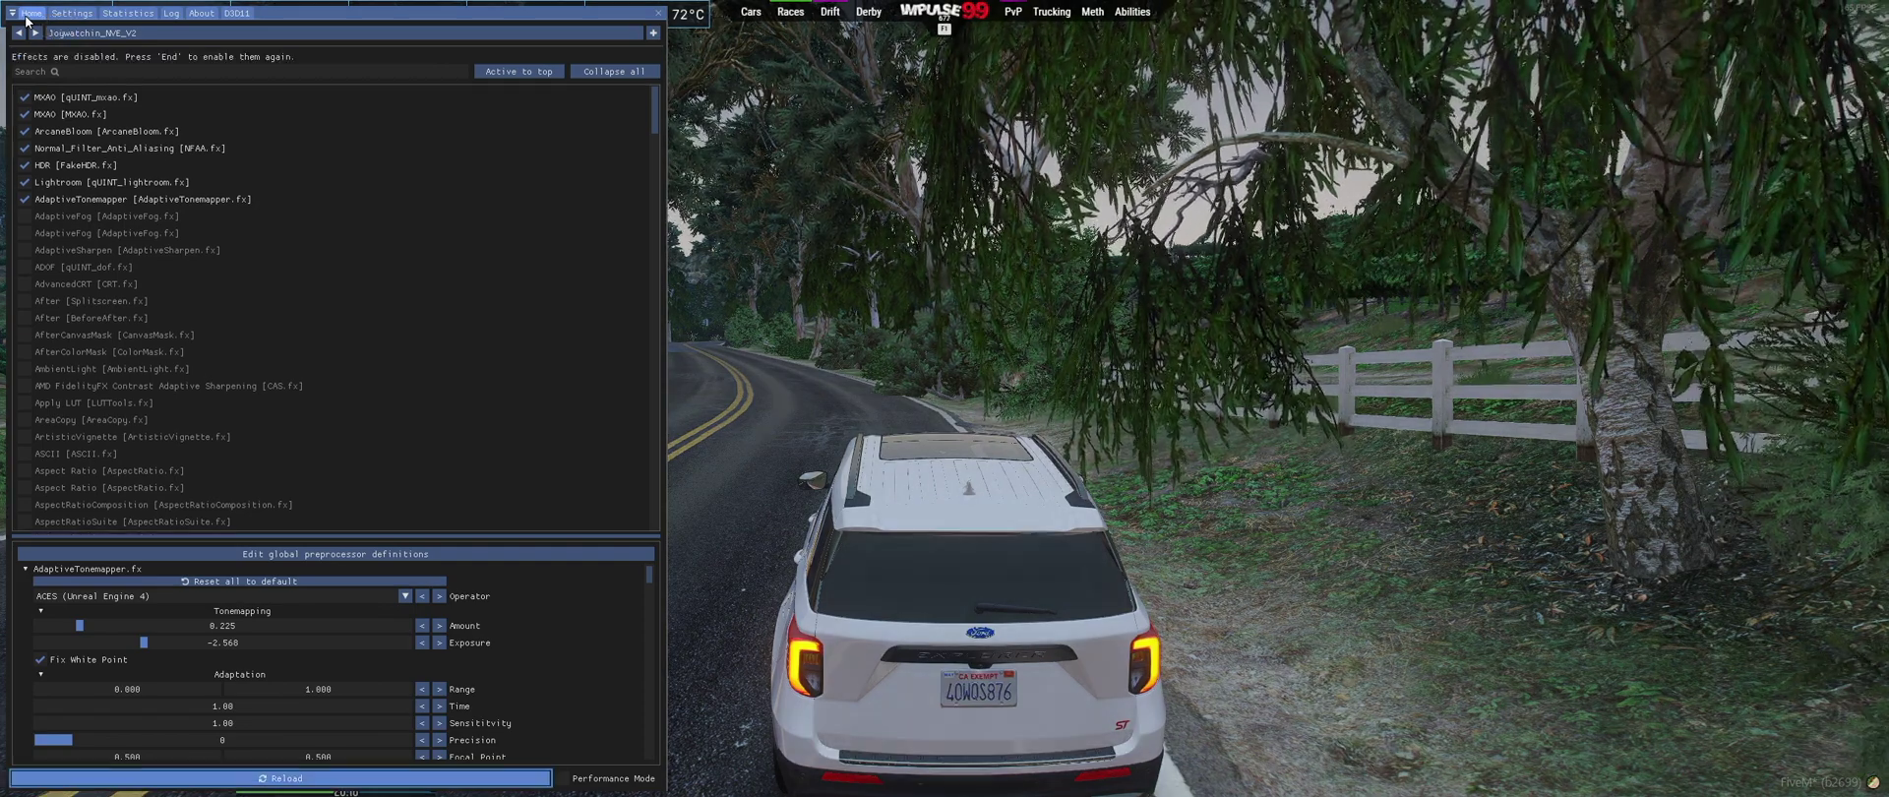
pyautogui.press('End')
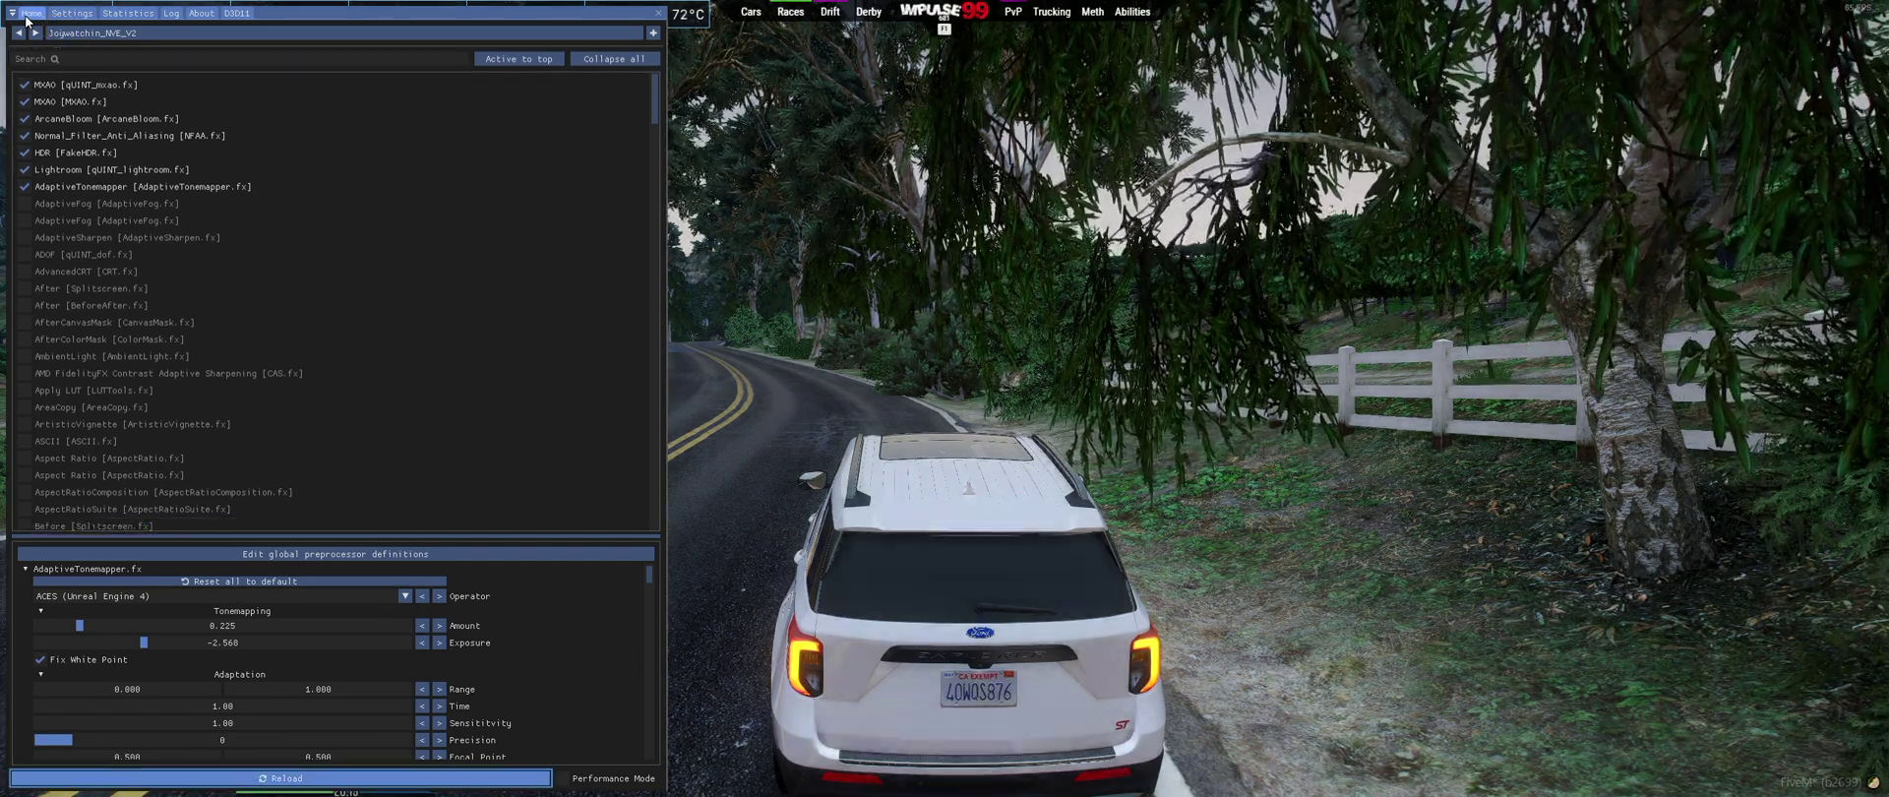
pyautogui.press('Home')
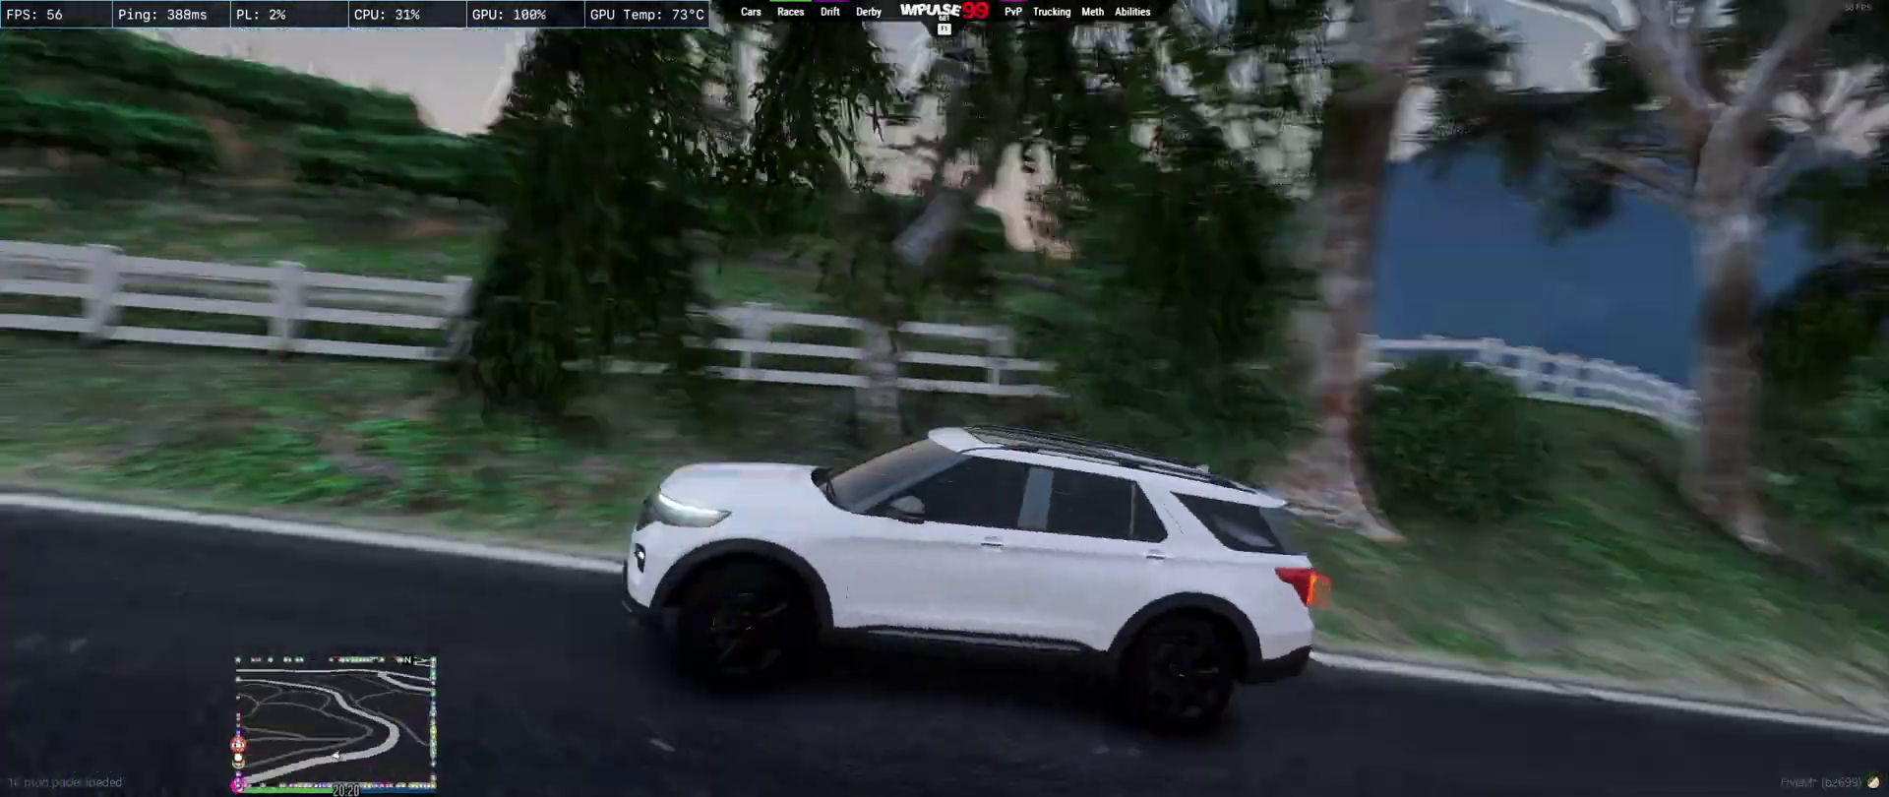